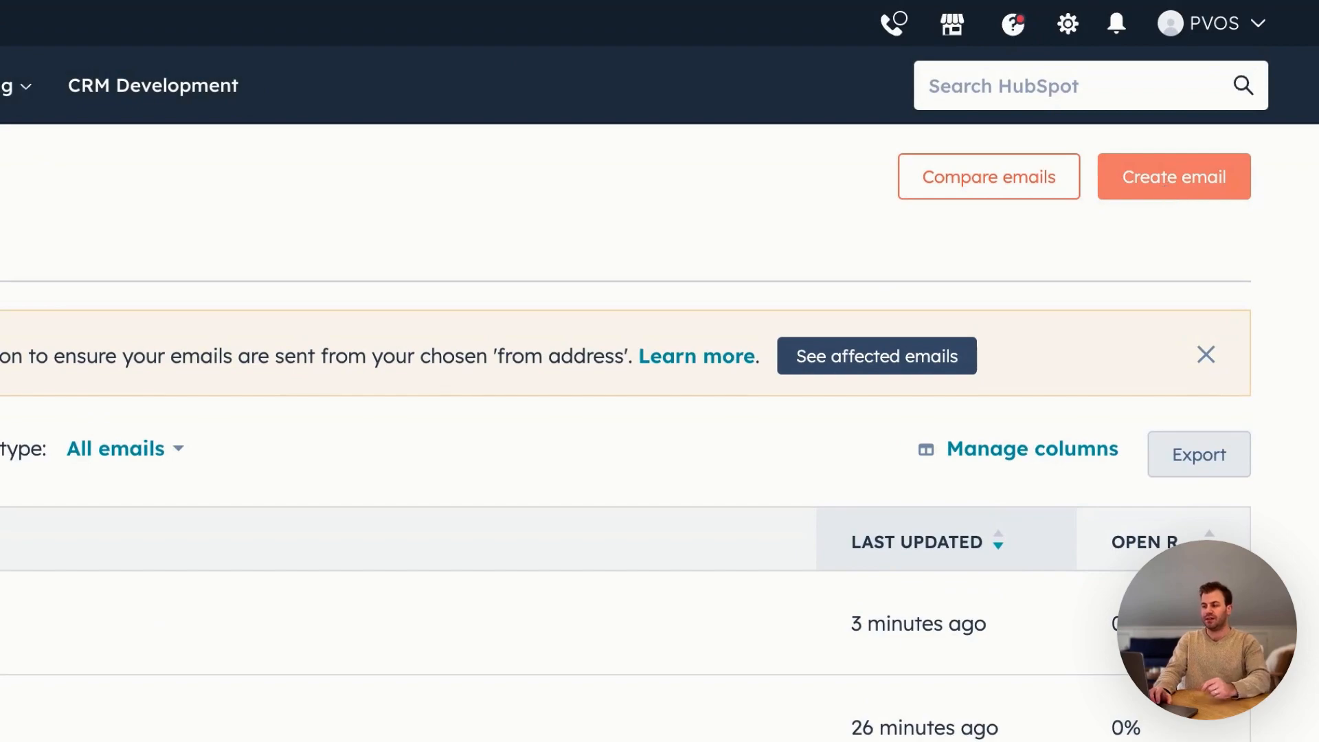
# - Create a new marketing email from the basic Welcome drag-and-drop template
pyautogui.click(1174, 177)
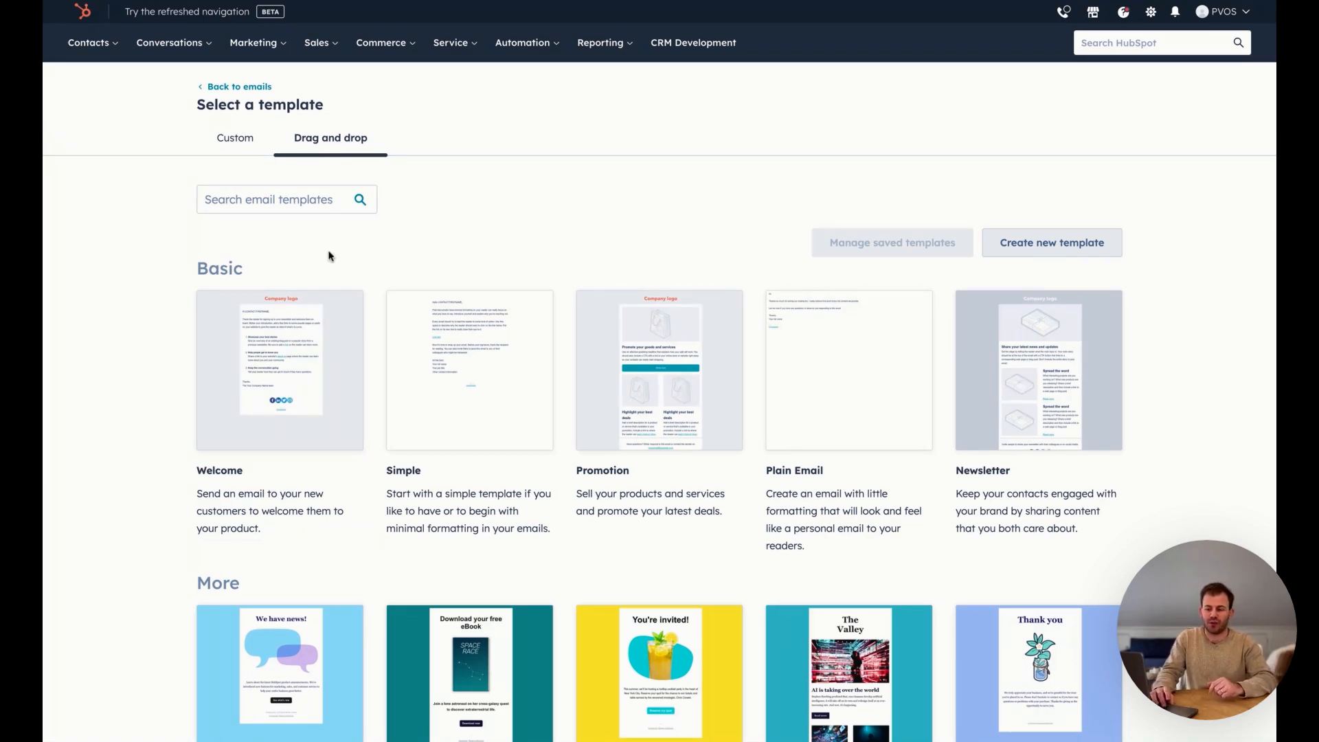
pyautogui.scroll(-10, 233, 294)
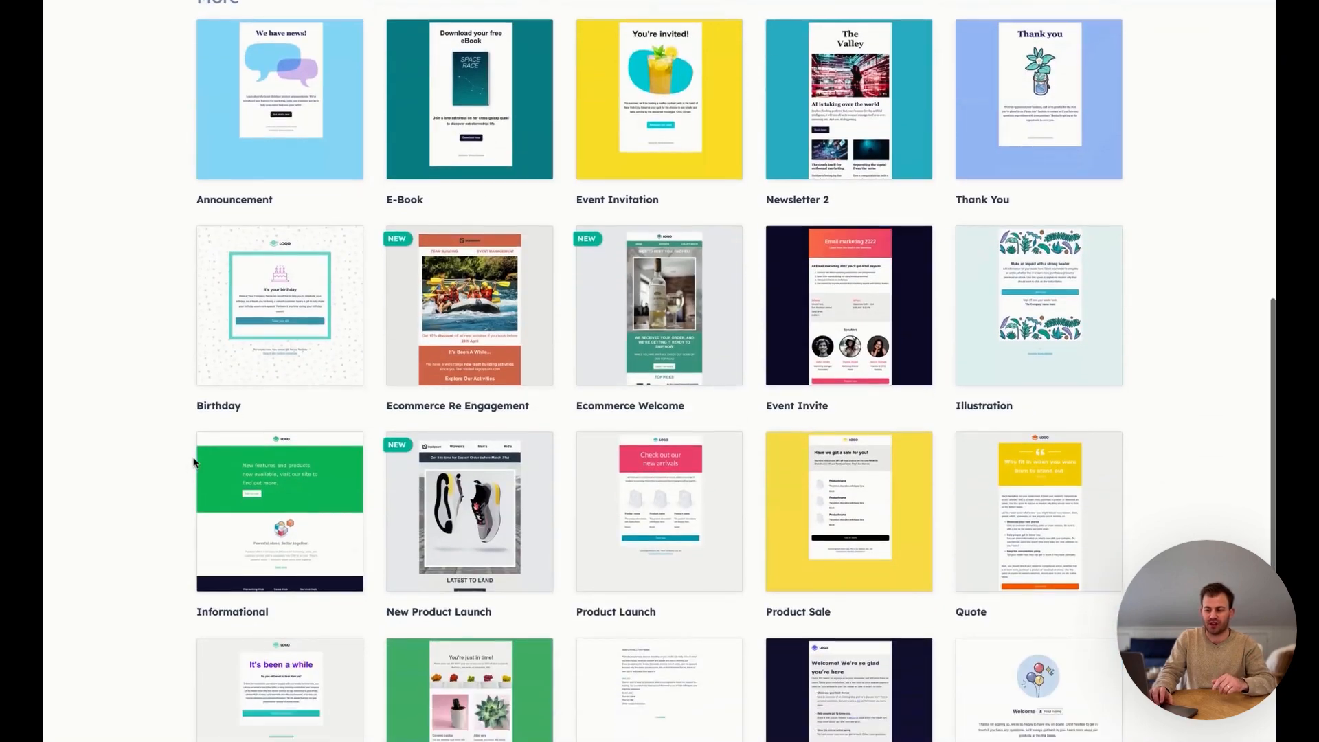
pyautogui.scroll(10, 193, 463)
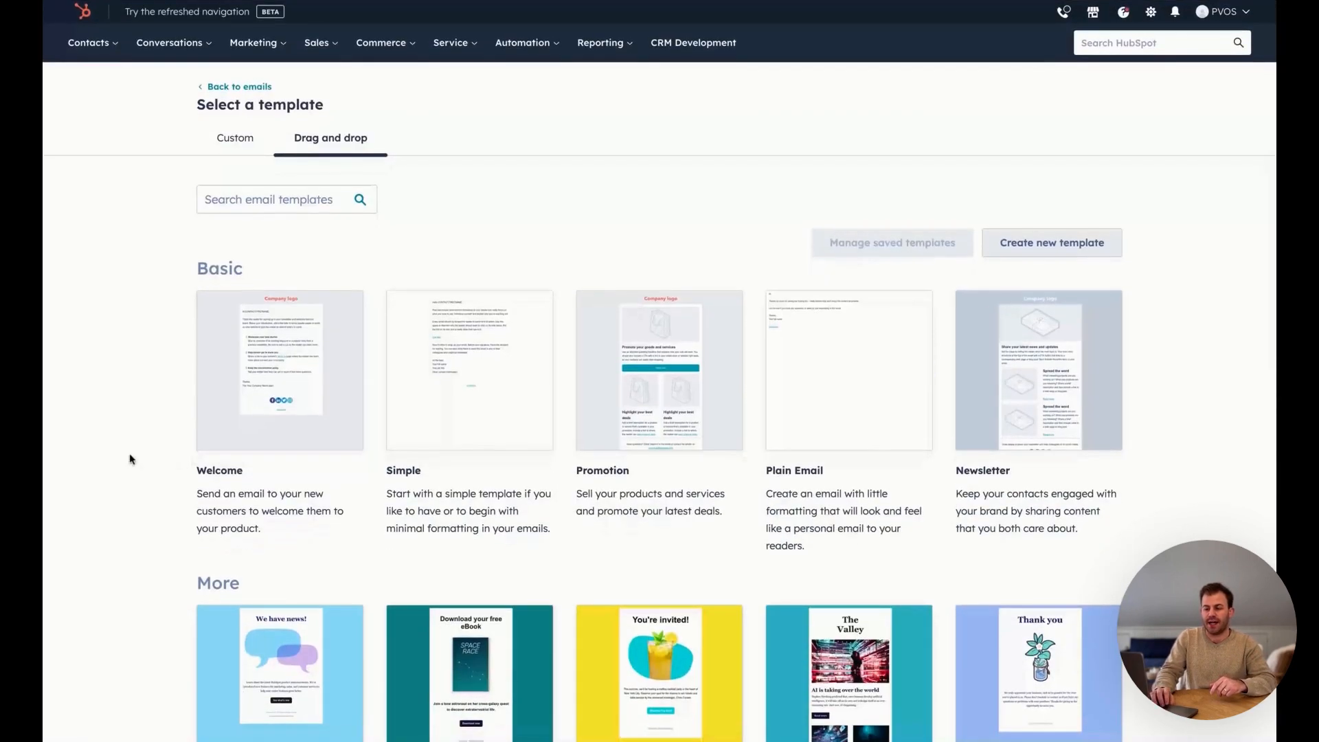
pyautogui.moveTo(220, 427)
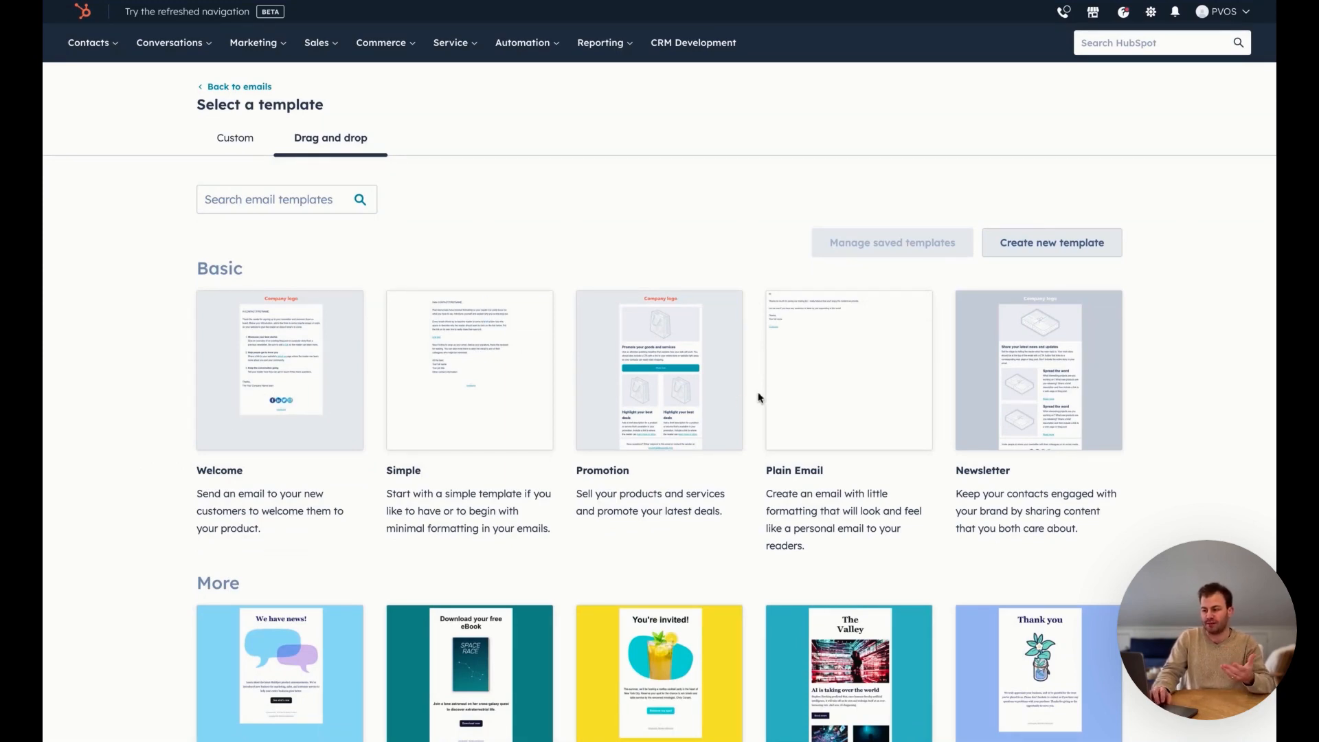
pyautogui.scroll(-10, 1201, 411)
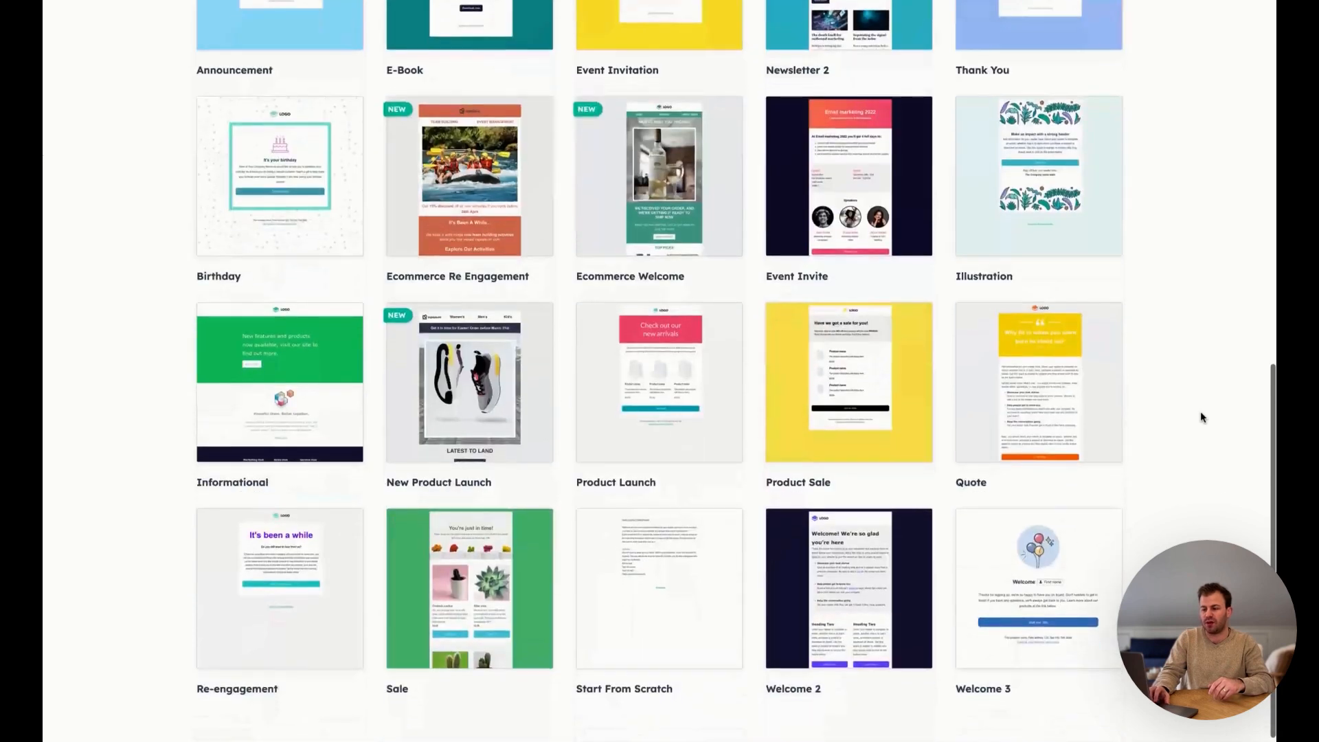
pyautogui.scroll(10, 1201, 411)
pyautogui.scroll(3, 1201, 417)
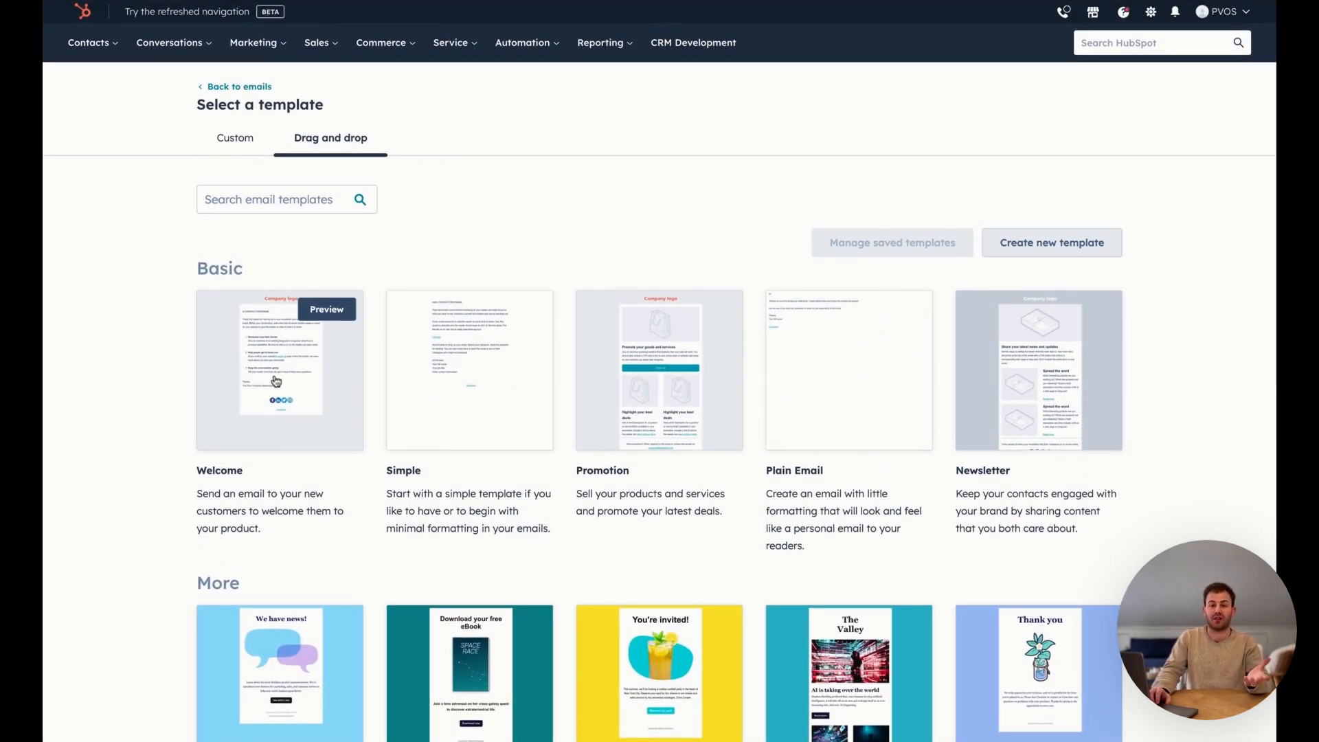
pyautogui.click(275, 382)
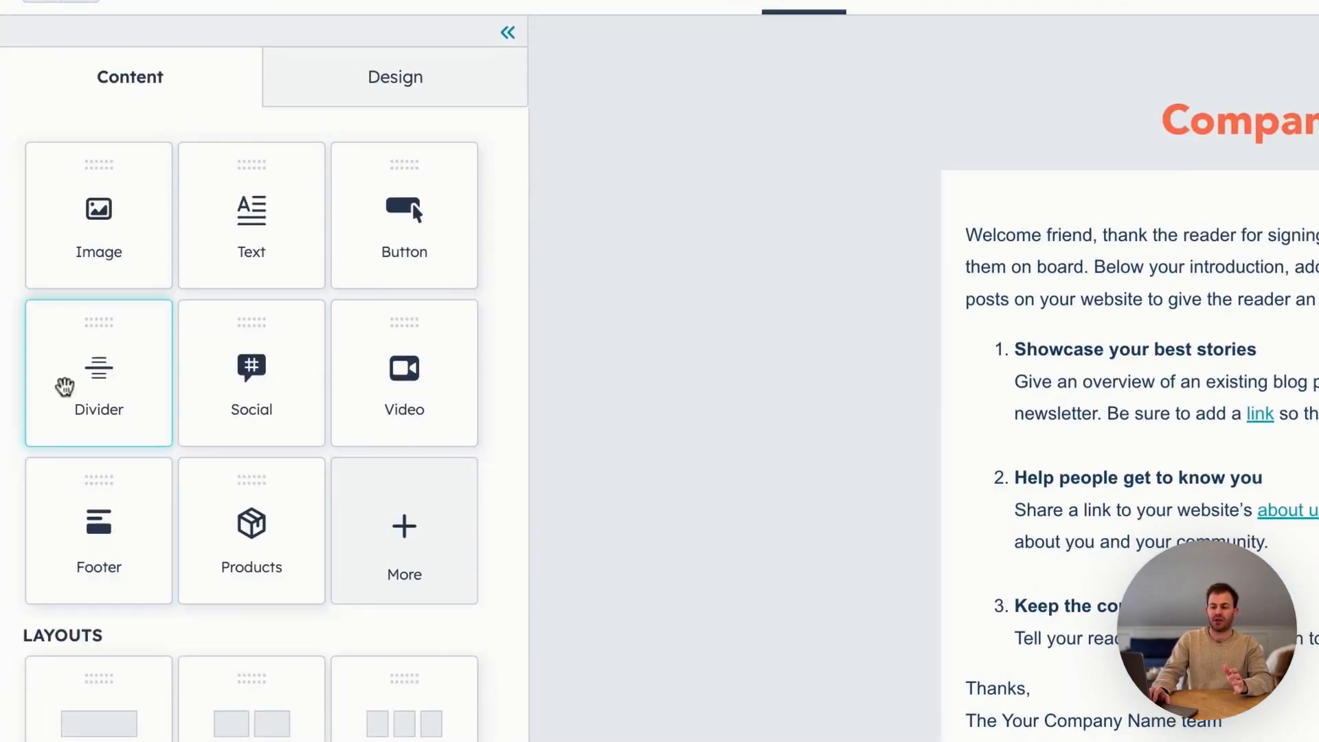
# - Add a two-column layout section between the company logo and the welcome text
pyautogui.scroll(-1, 307, 651)
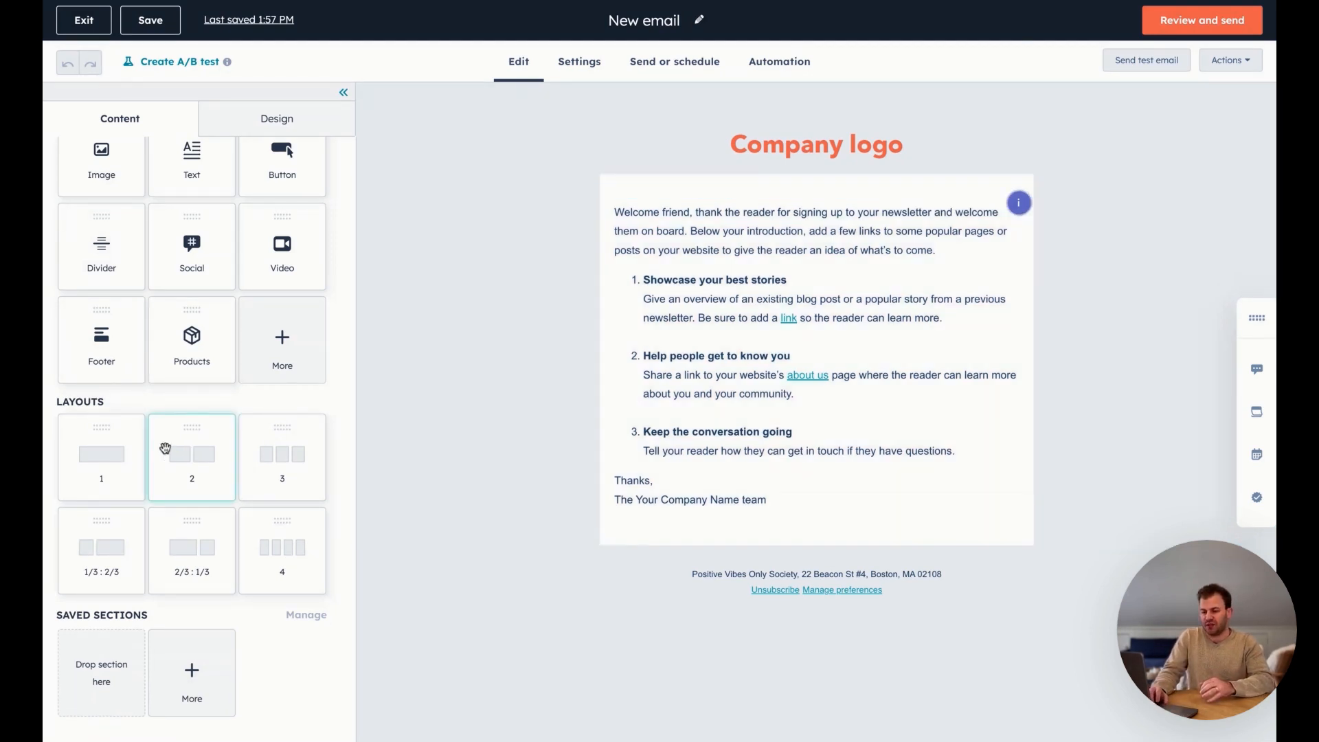
pyautogui.scroll(2, 167, 447)
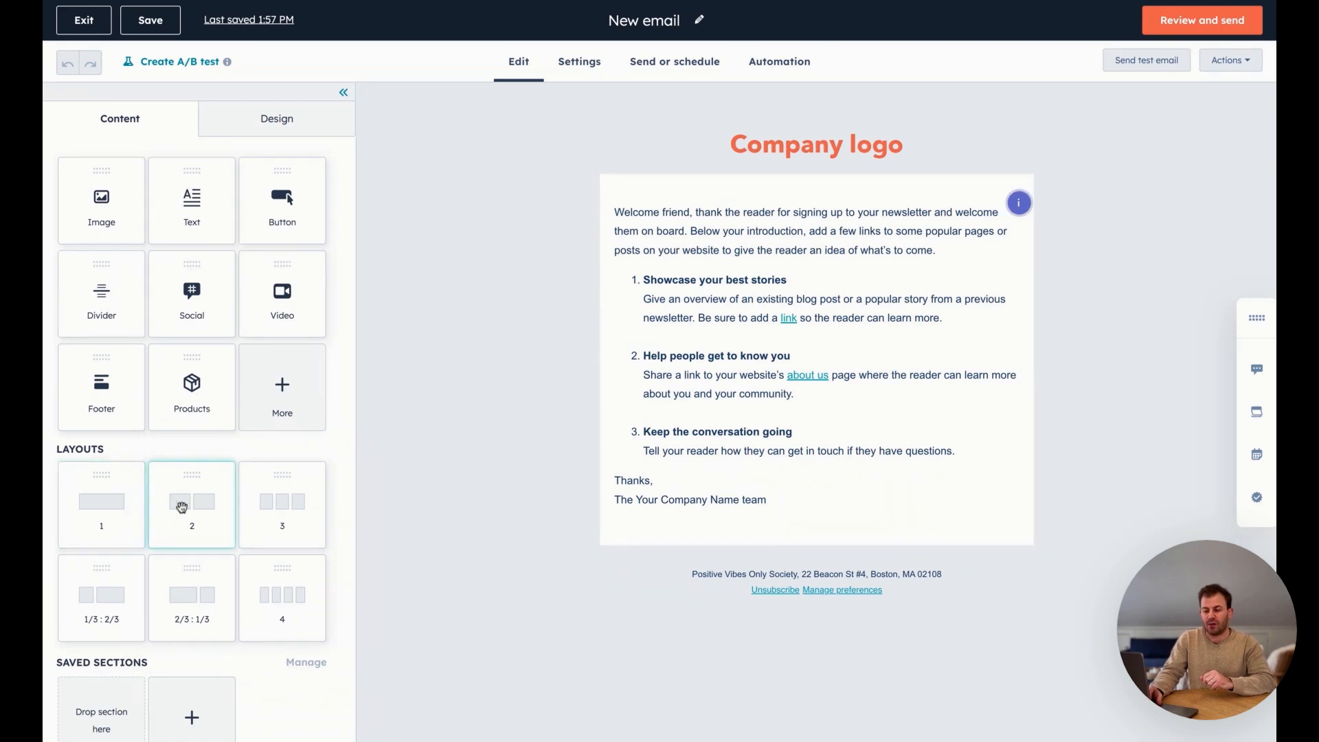
pyautogui.moveTo(181, 507); pyautogui.dragTo(740, 199)
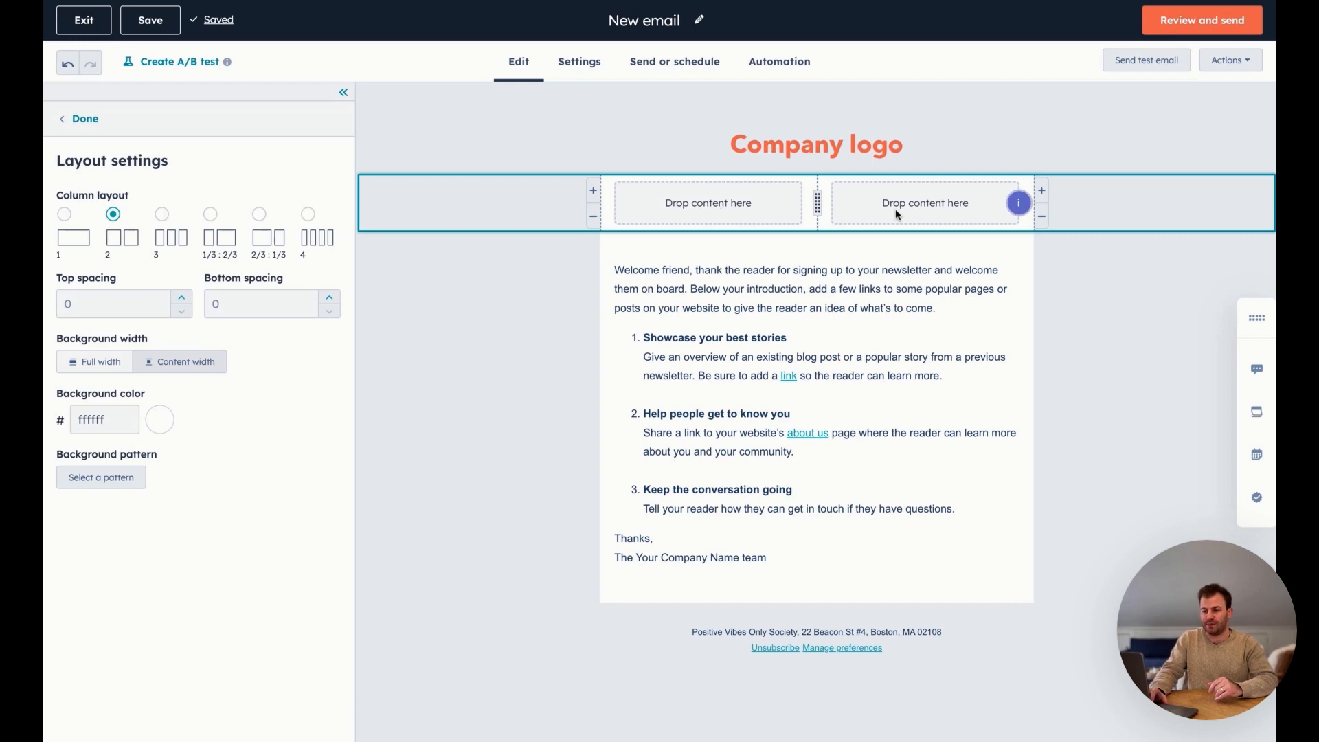
# - Try the 3, 1/3 : 2/3 and 4 column layouts on the new section, and finish with 2 equal columns
pyautogui.click(162, 216)
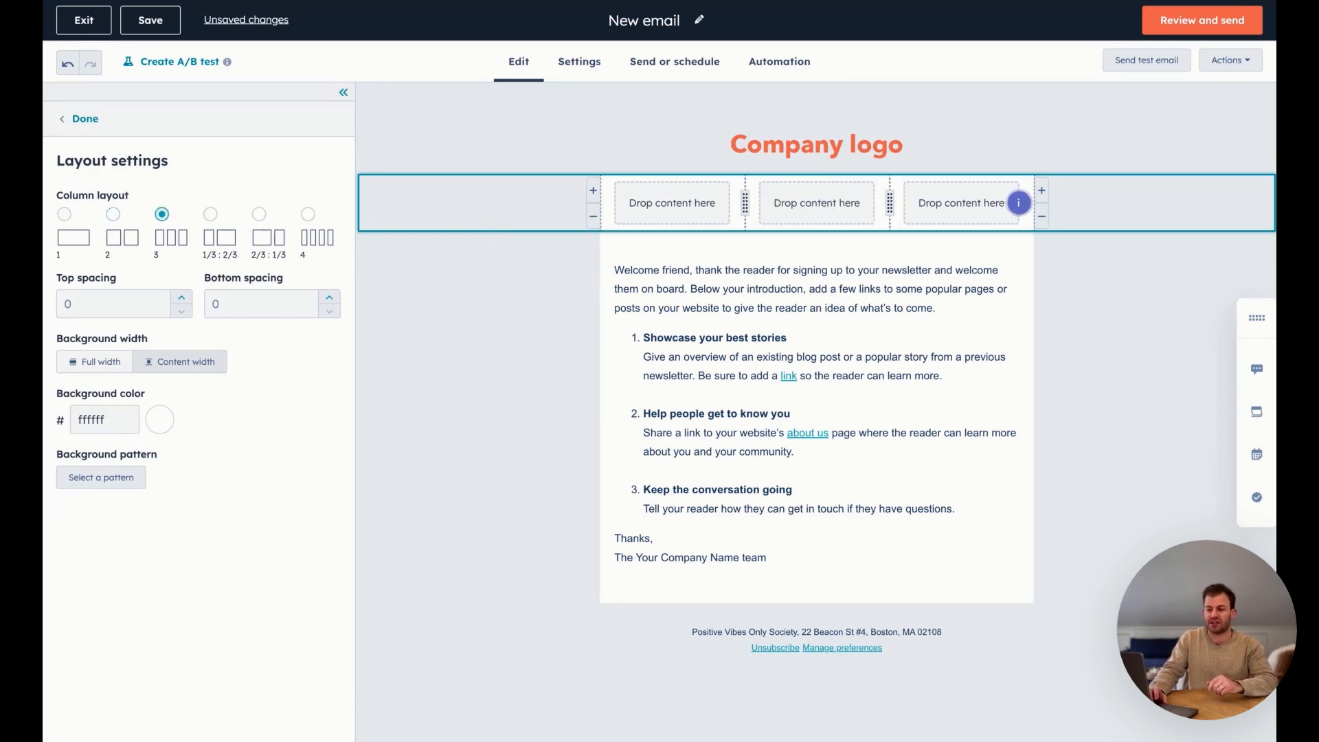
pyautogui.click(211, 216)
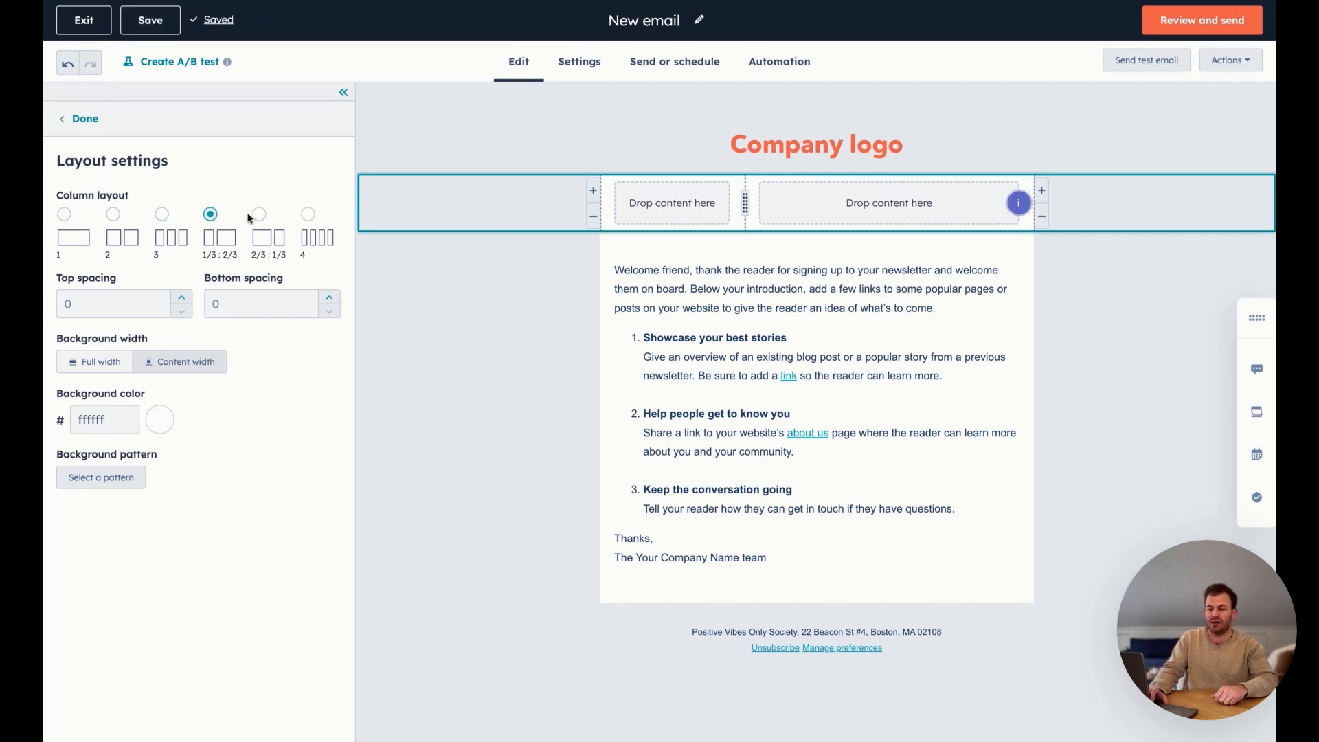
pyautogui.click(307, 214)
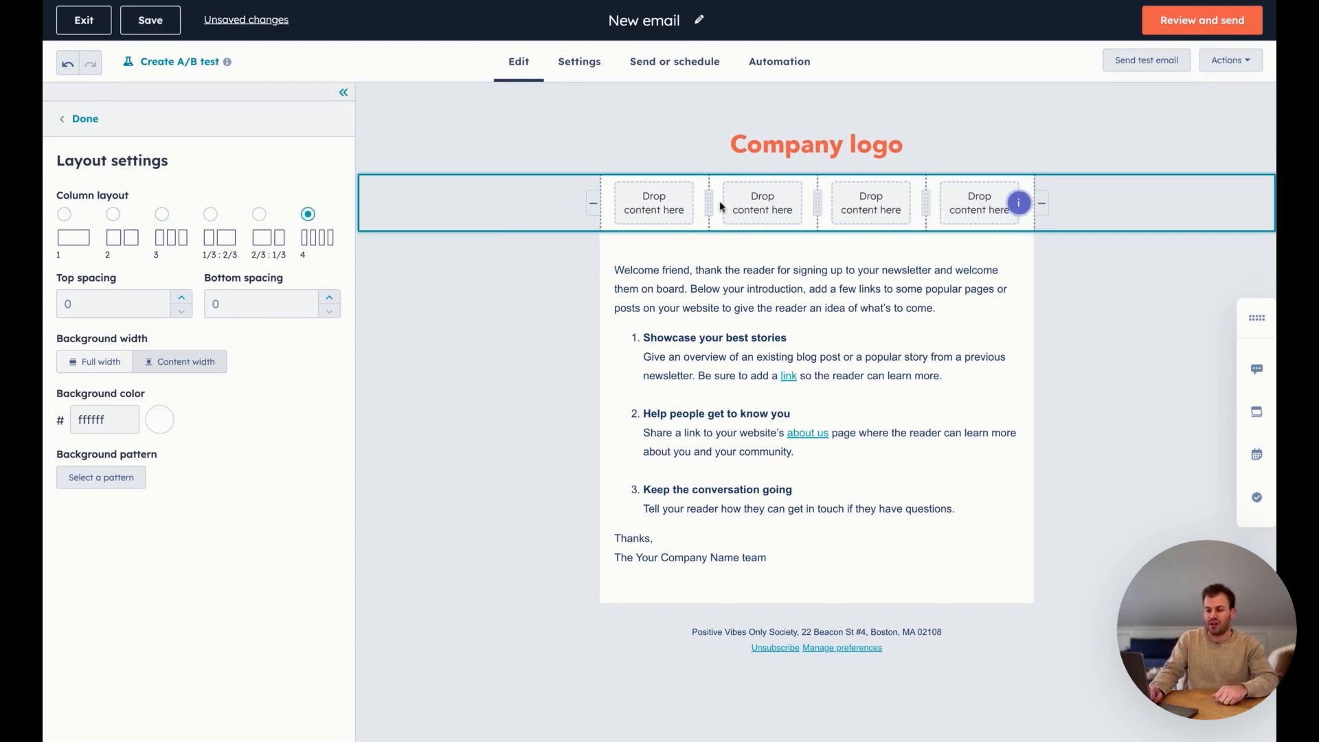
pyautogui.click(114, 215)
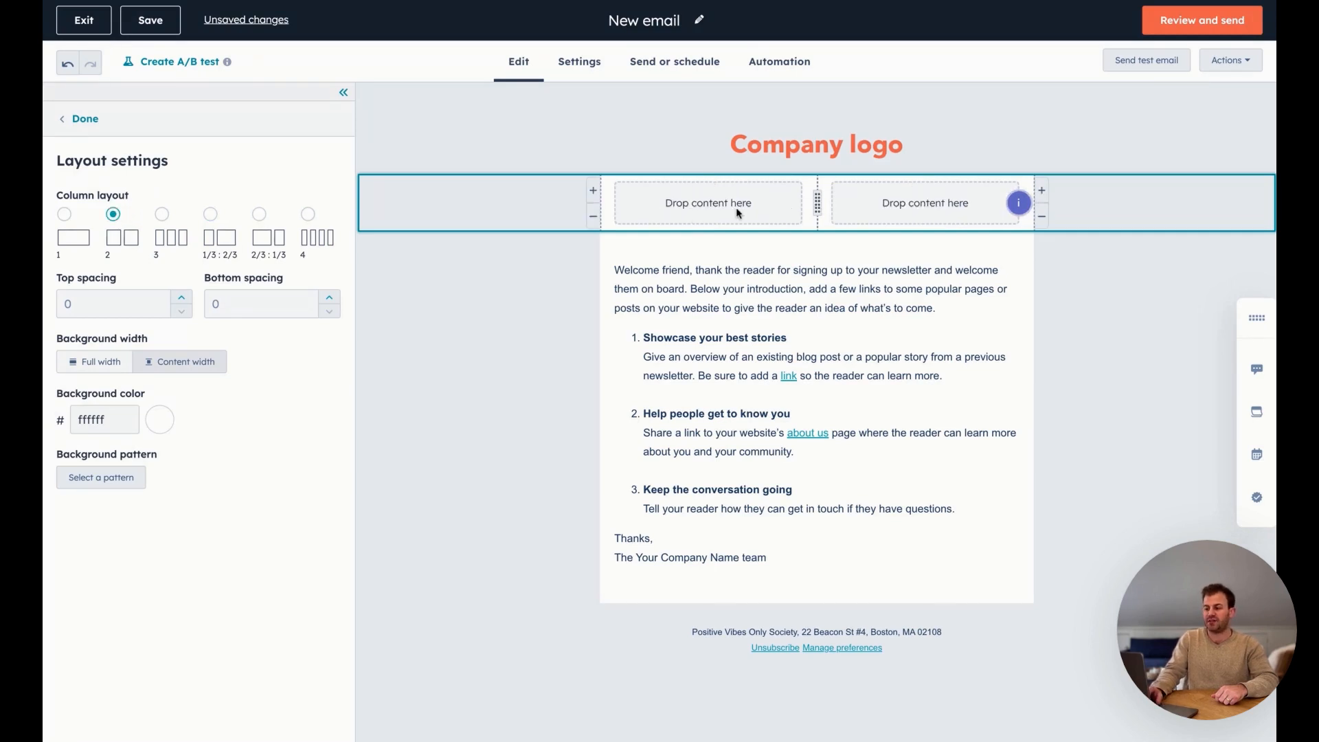
pyautogui.moveTo(818, 203)
pyautogui.mouseDown()
pyautogui.moveTo(927, 203)
pyautogui.moveTo(709, 203)
pyautogui.moveTo(924, 203)
pyautogui.moveTo(817, 203)
pyautogui.mouseUp()
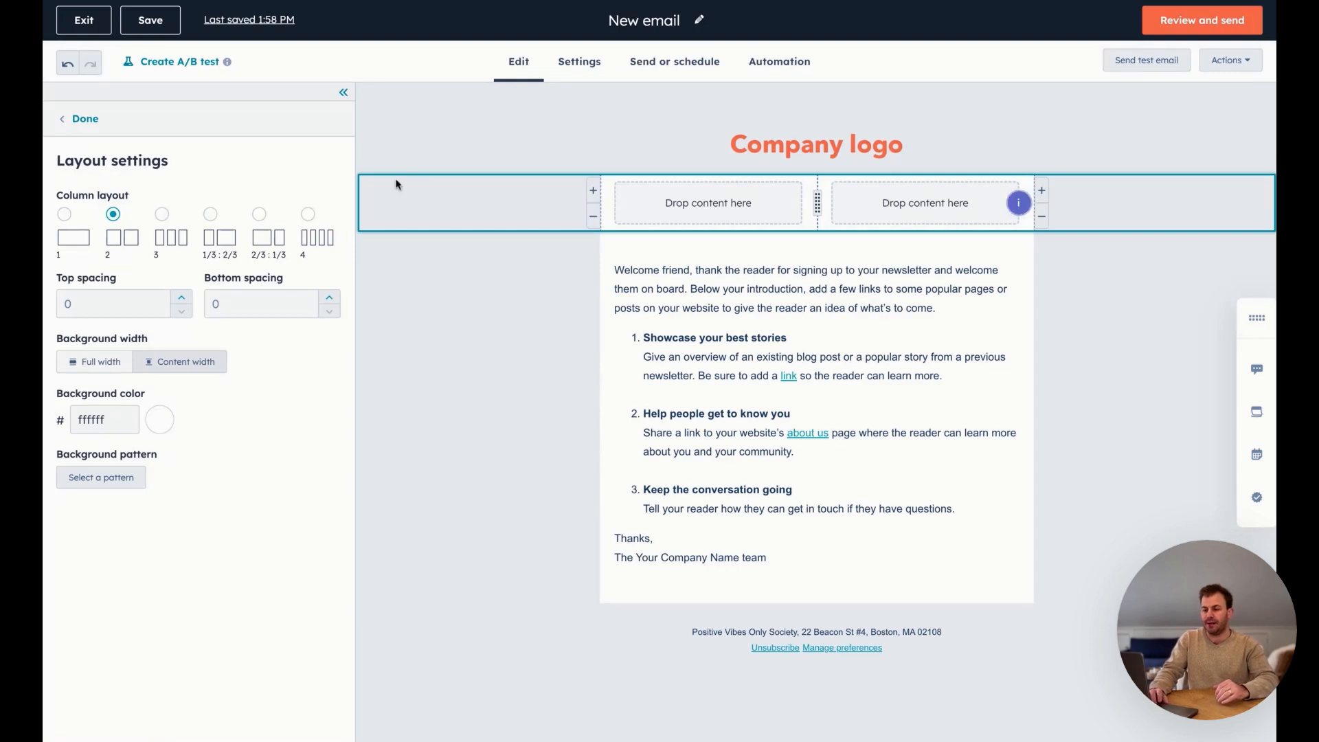
pyautogui.click(84, 119)
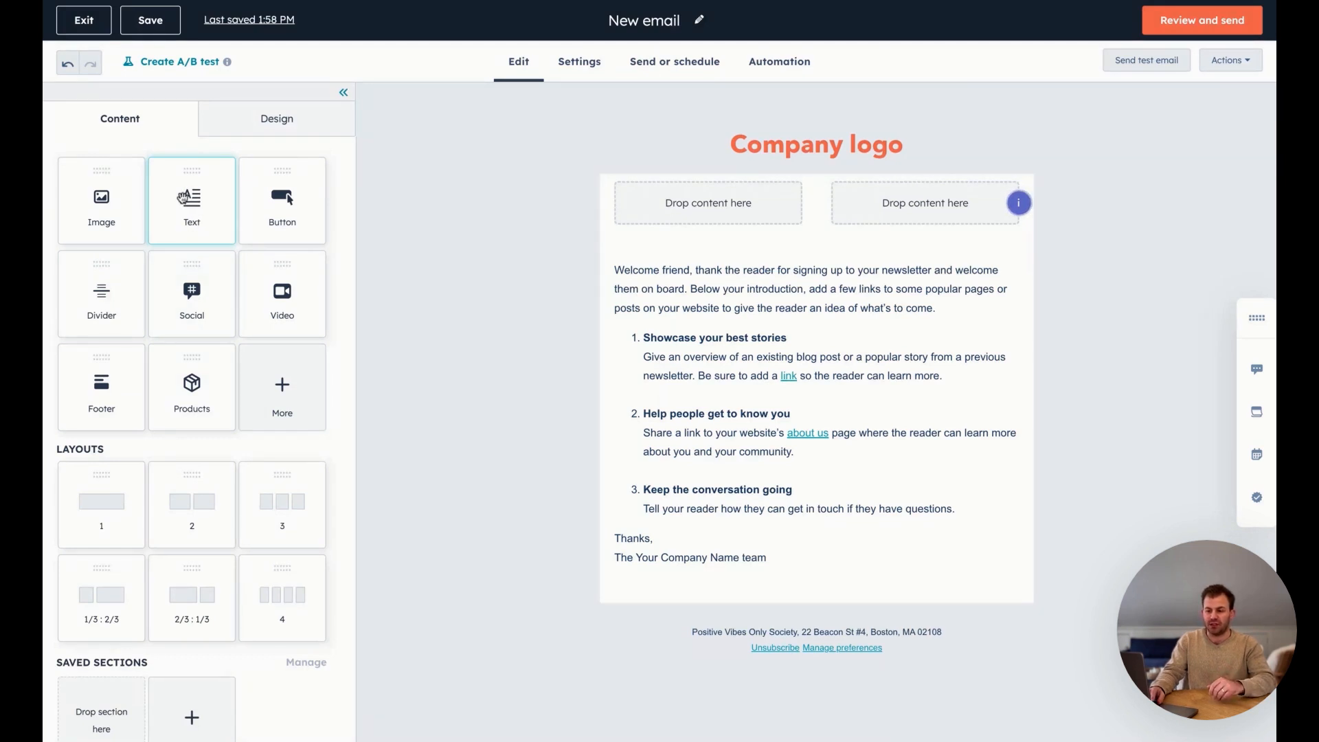
# - Add a text block to the section's first column and an image block to its second column
pyautogui.moveTo(182, 198); pyautogui.dragTo(726, 207)
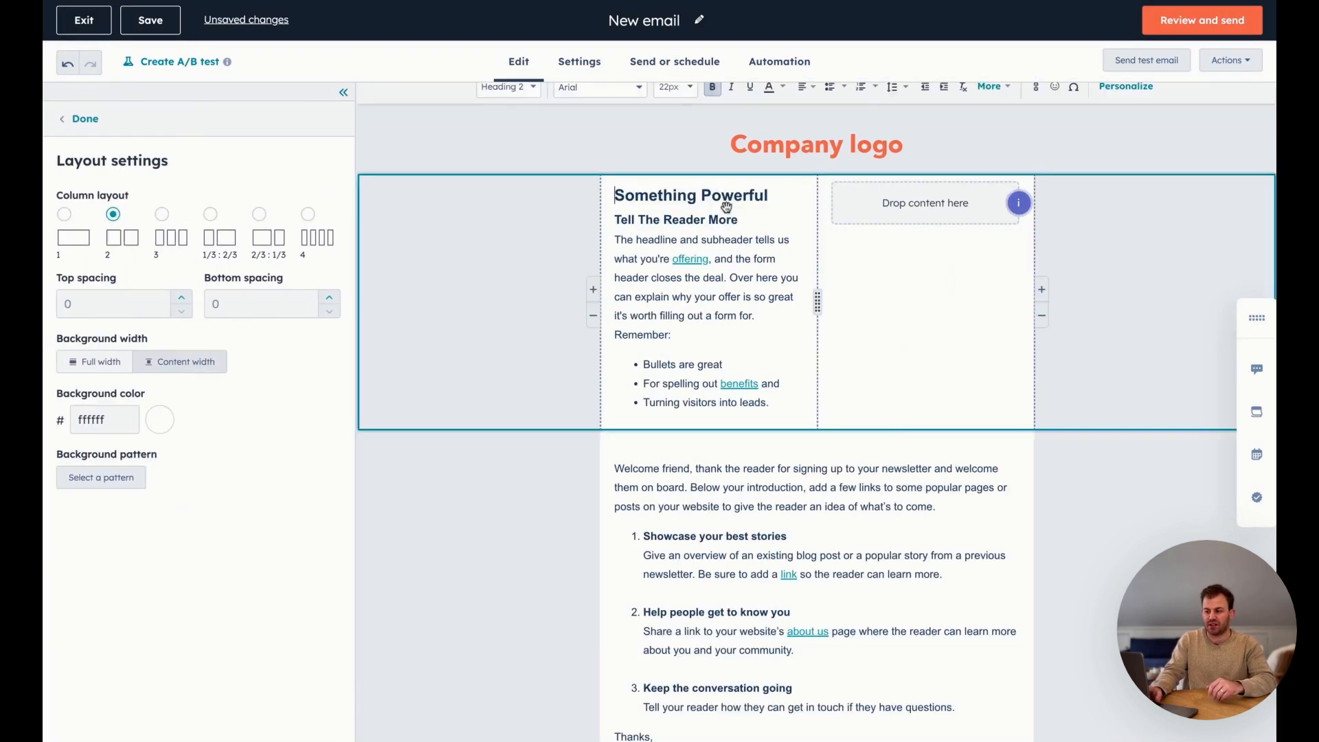
pyautogui.click(82, 121)
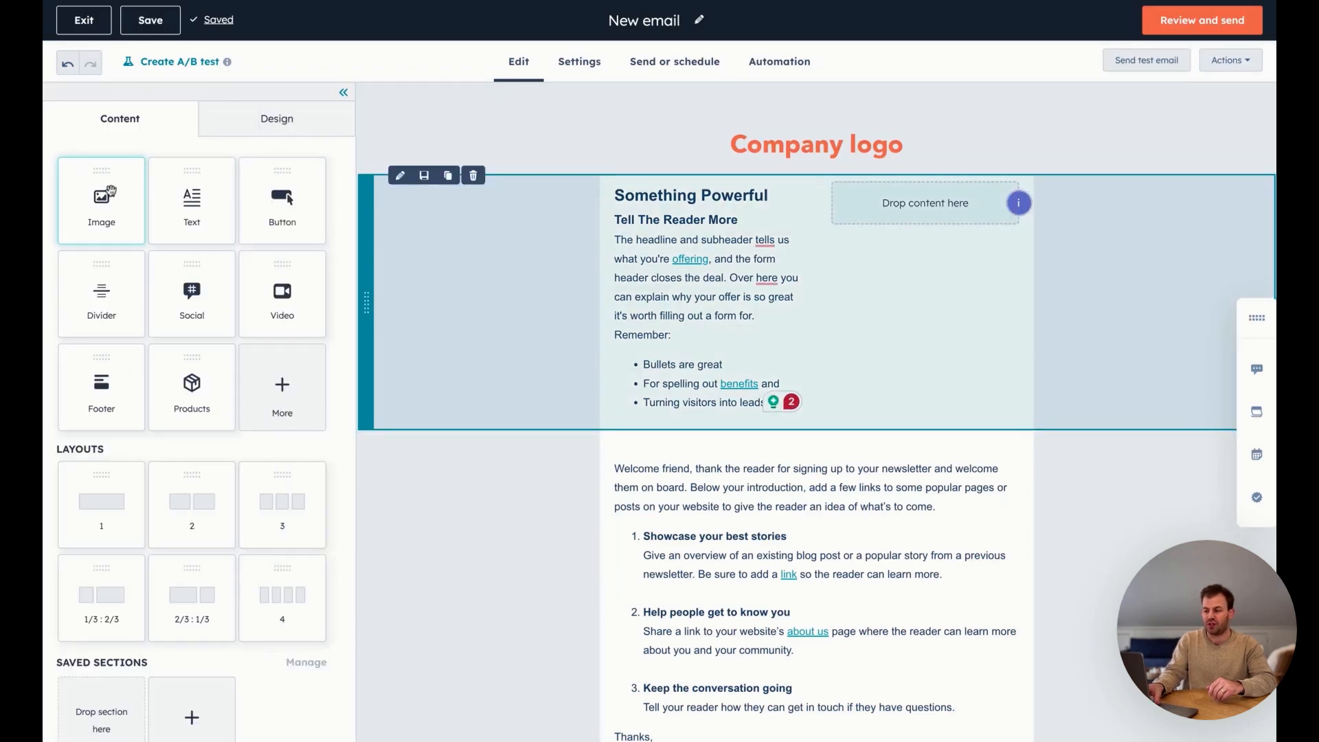
pyautogui.moveTo(110, 189); pyautogui.dragTo(895, 207)
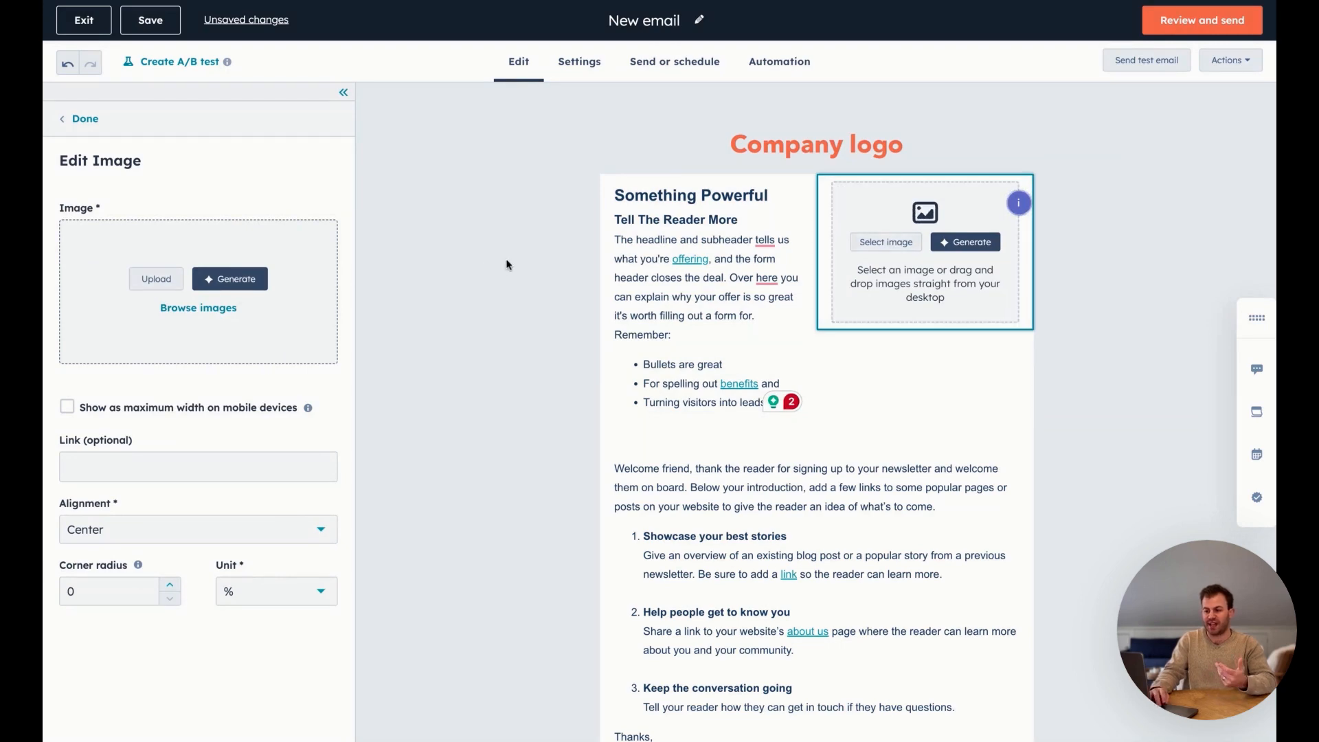
# - Generate AI images for the image block from the description "a scenic view from the top of a mountain"
pyautogui.click(232, 280)
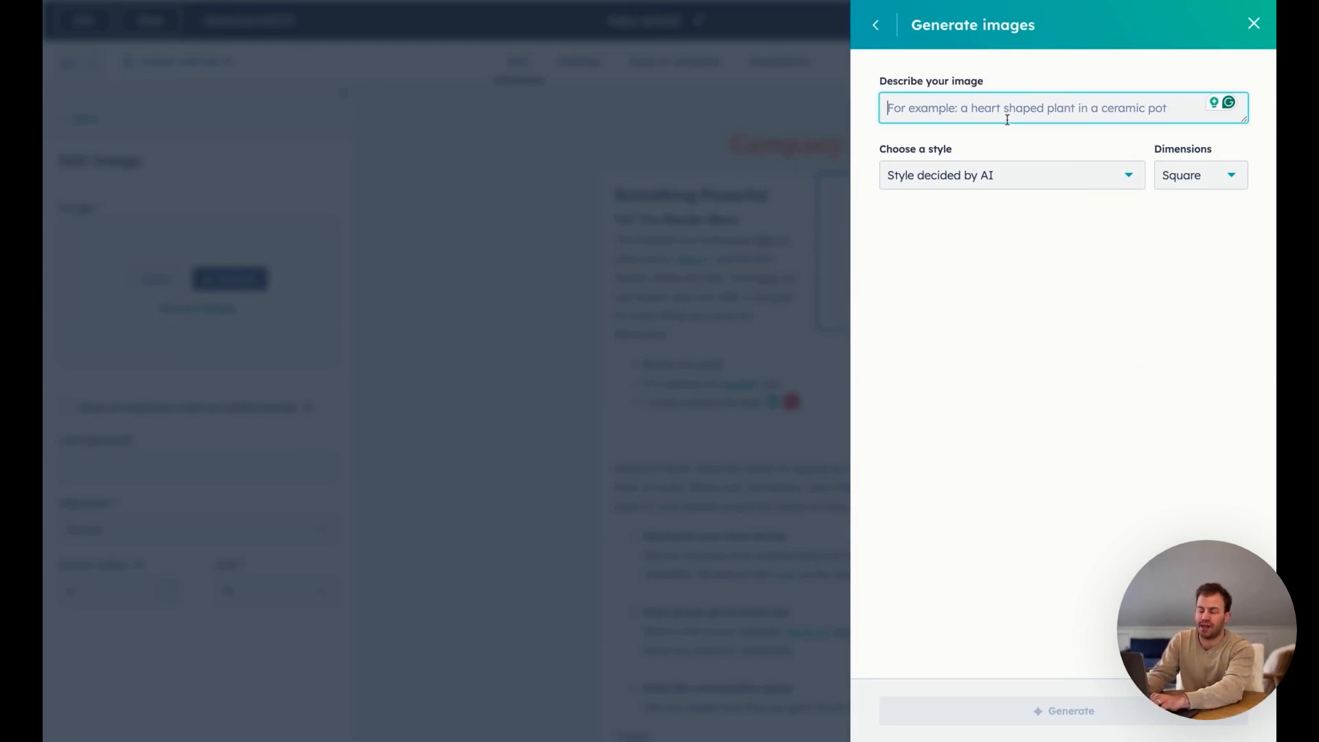
pyautogui.write('a scen')
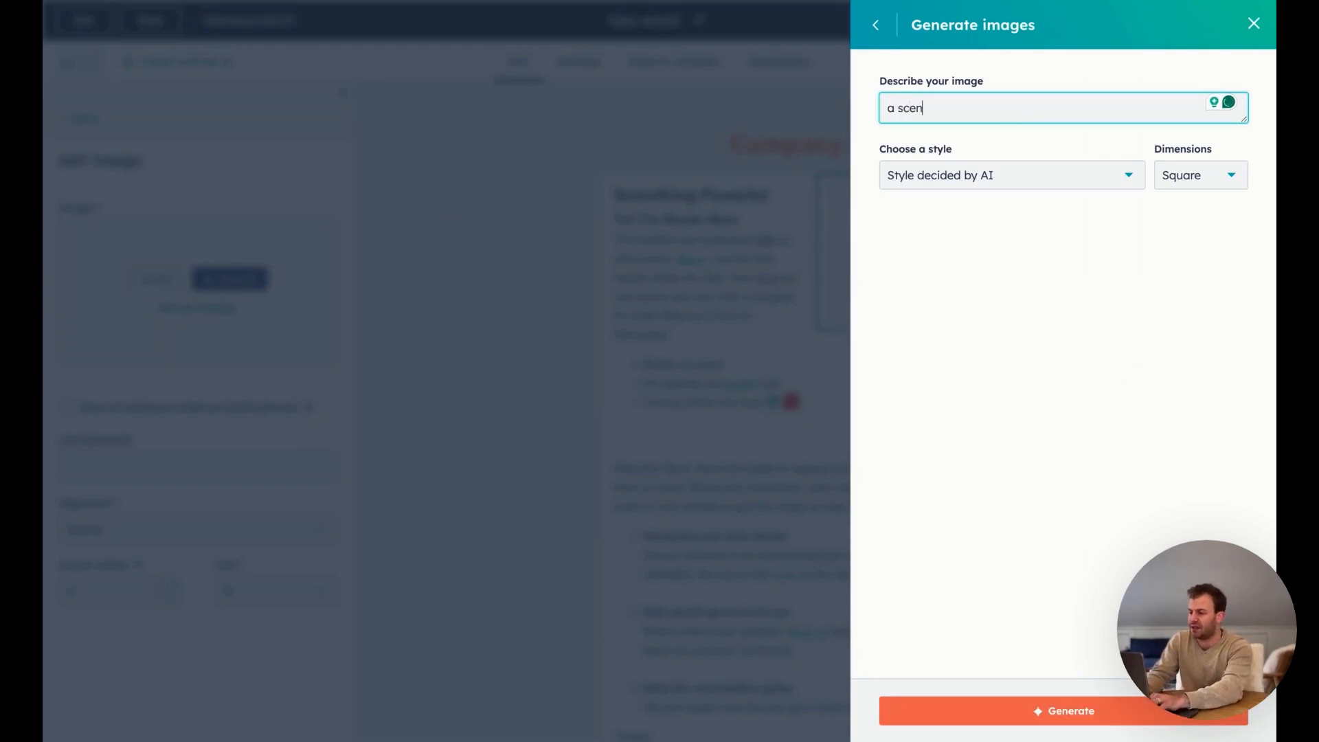
pyautogui.write('ic view from the to')
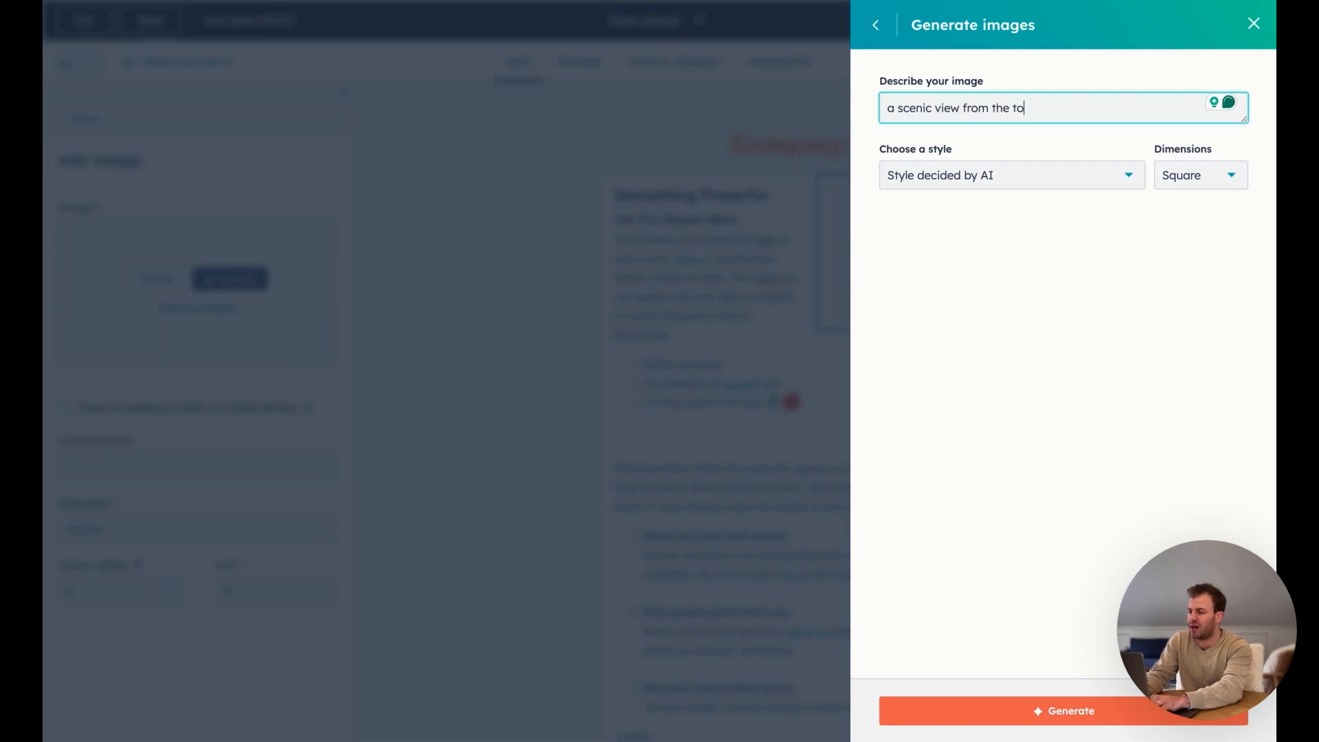
pyautogui.write('p of a mountain')
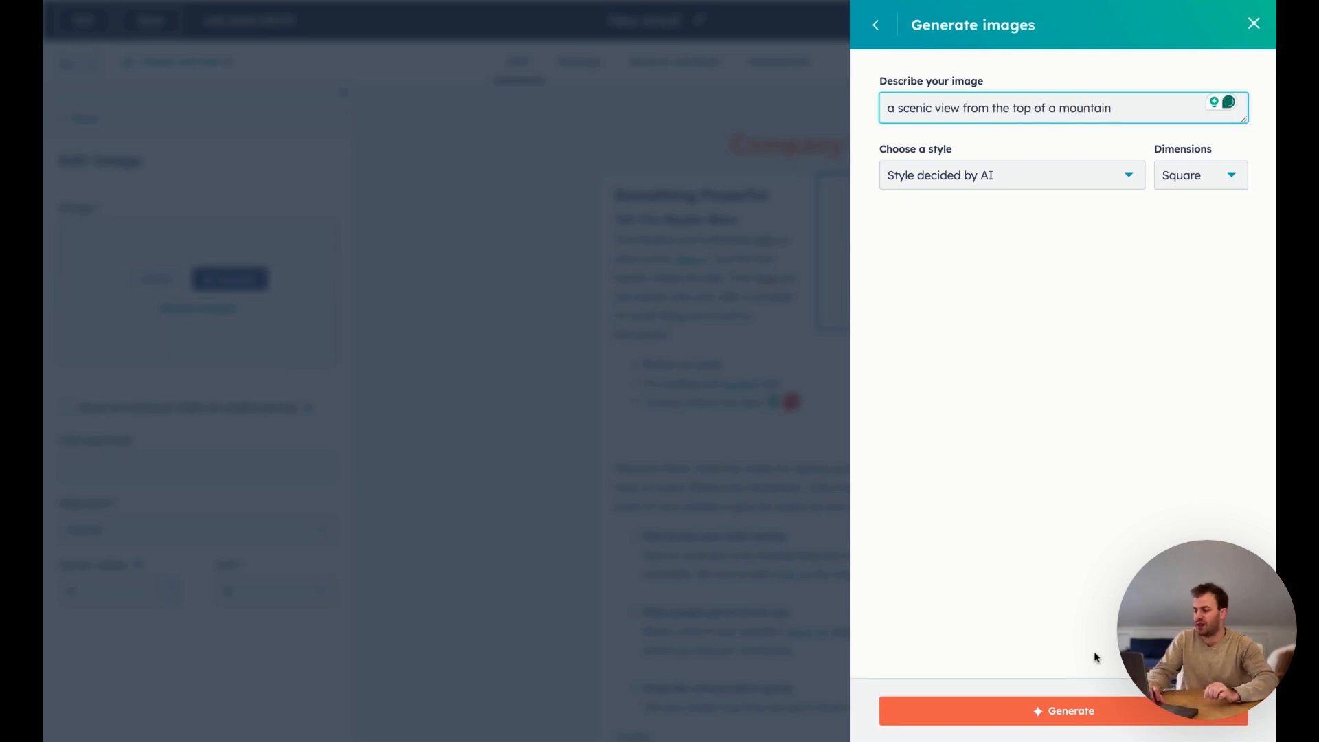
pyautogui.click(1059, 717)
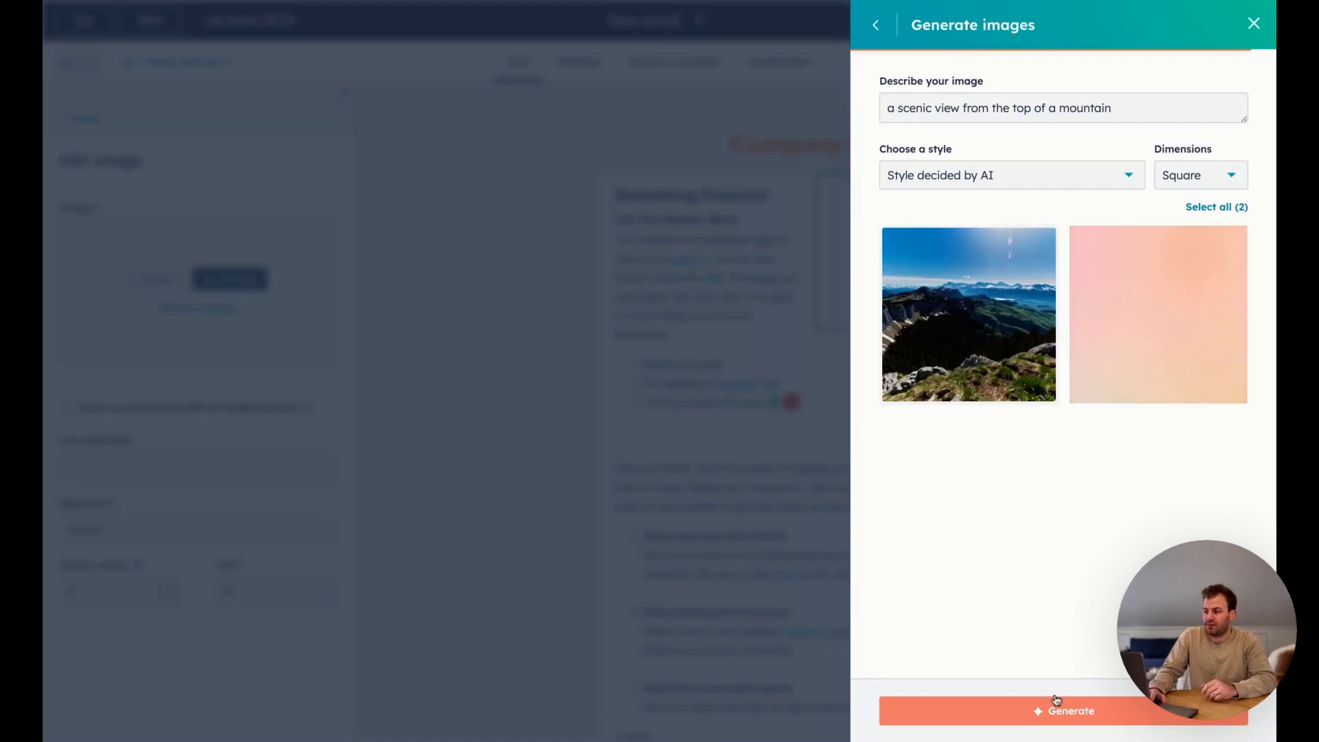
# - Insert the first generated mountain image into the section's second column
pyautogui.moveTo(968, 332)
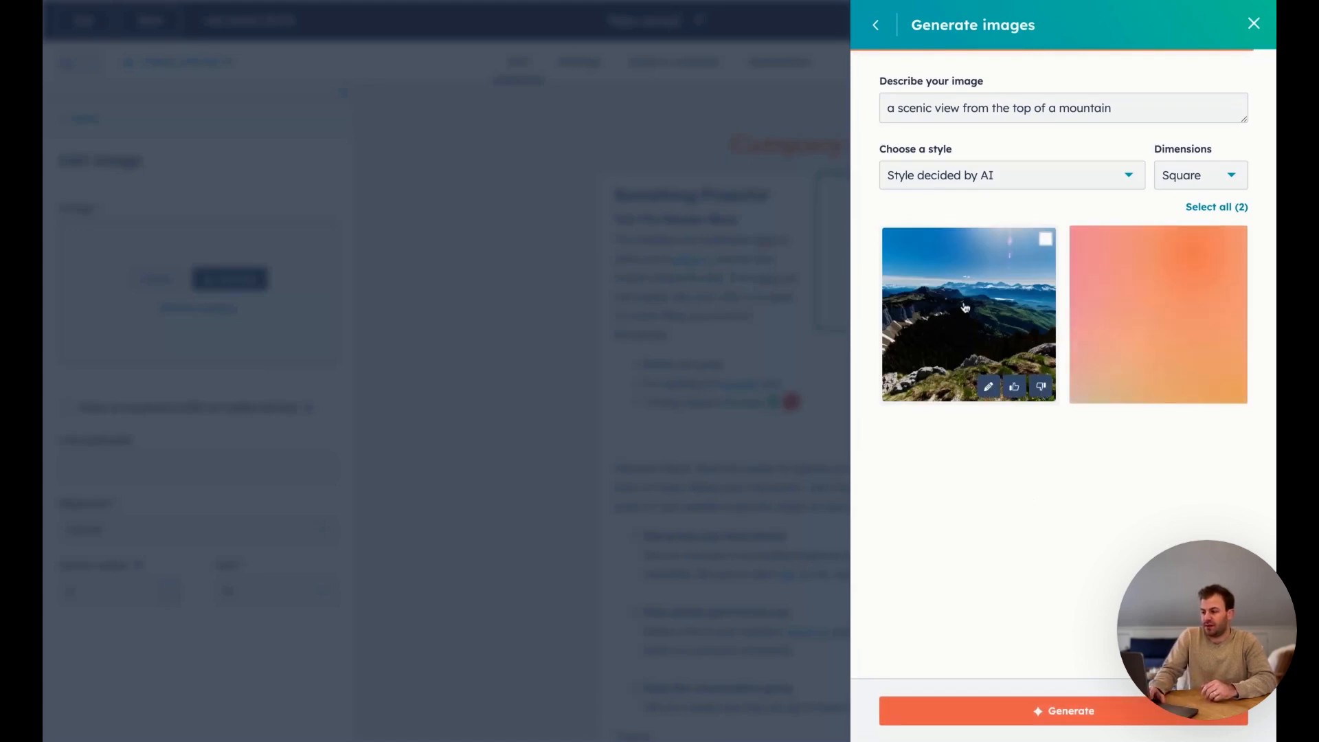
pyautogui.click(965, 307)
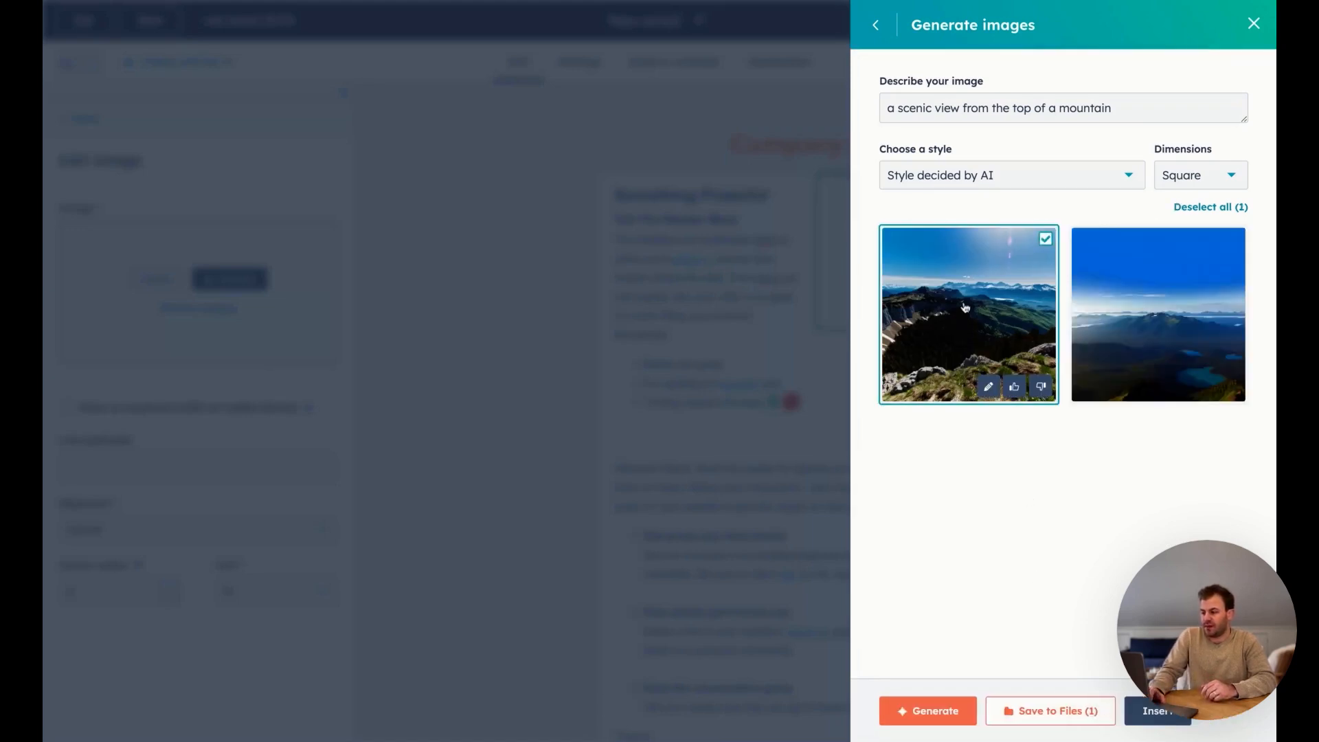
pyautogui.click(1154, 709)
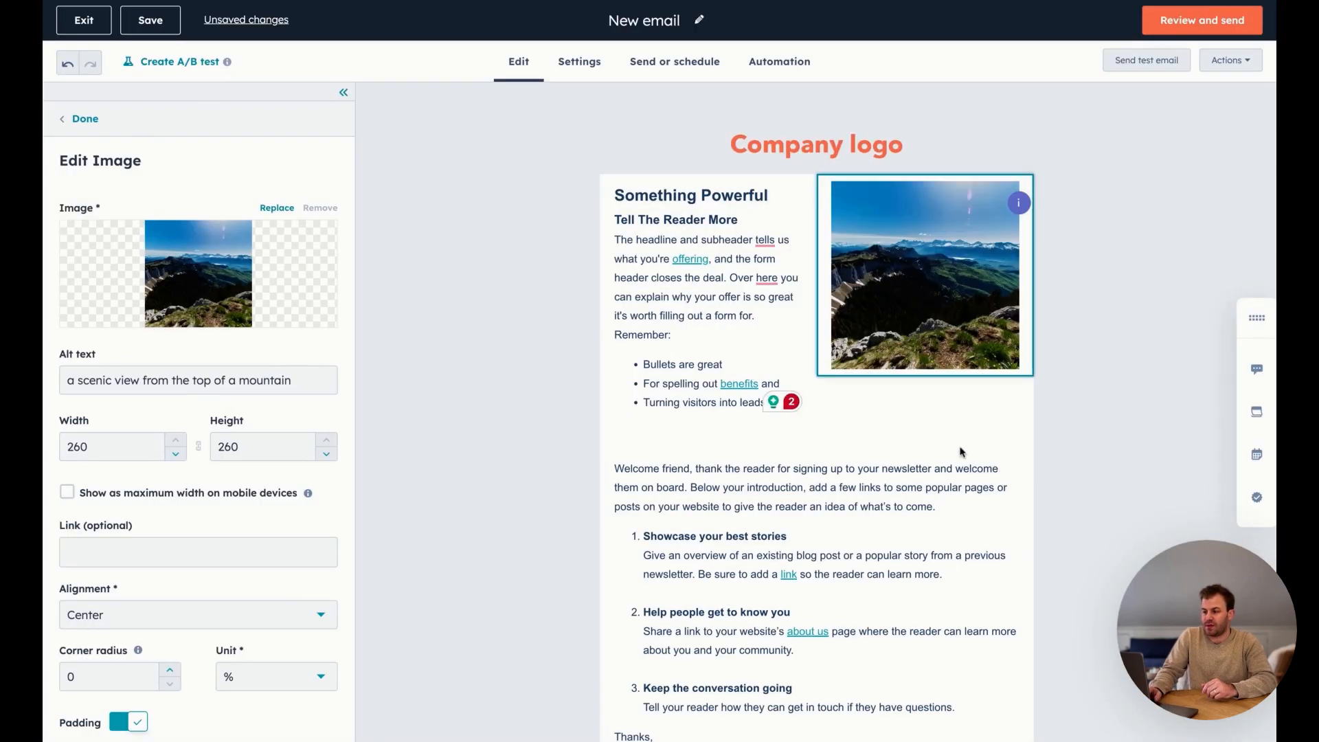
pyautogui.click(961, 451)
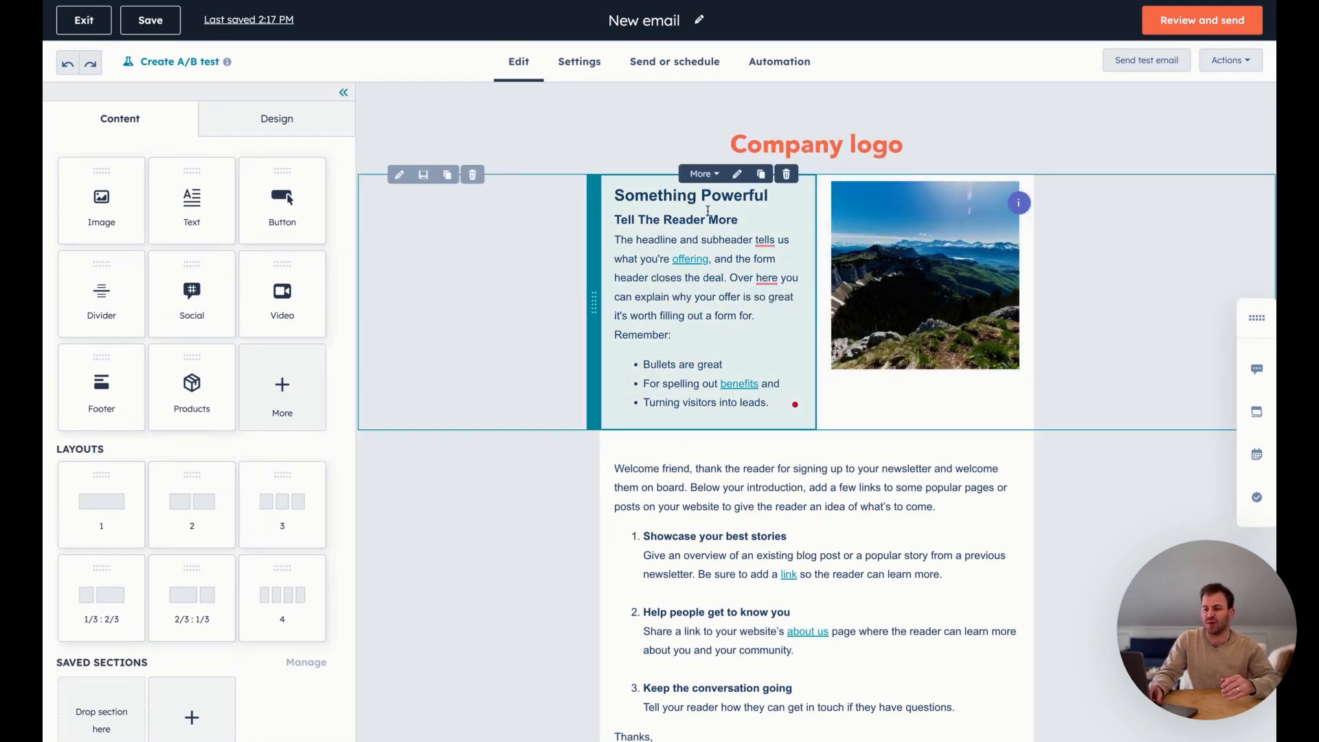
# - Delete the whole two-column section containing the text and mountain image
pyautogui.click(473, 177)
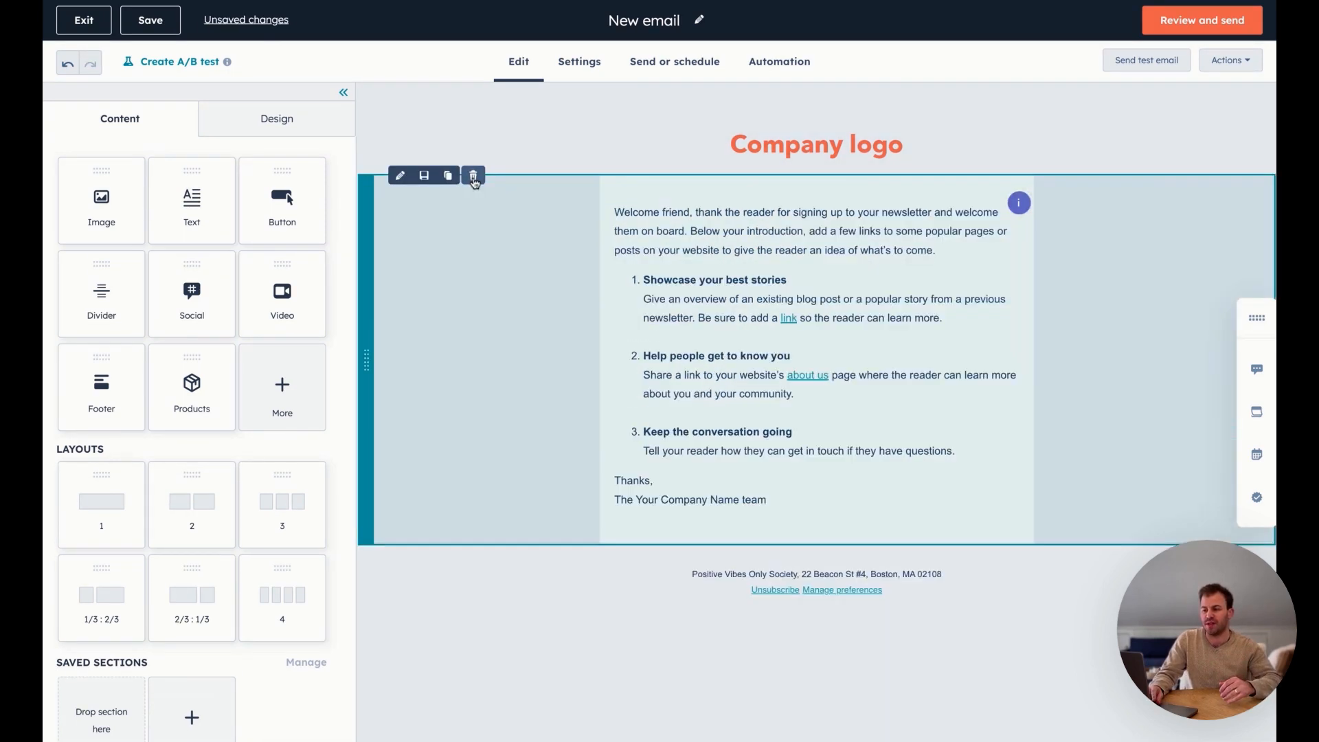
# - Put the greeting "Welcome friend," on its own line and start the following paragraph with a capitalized "Thank"
pyautogui.click(768, 242)
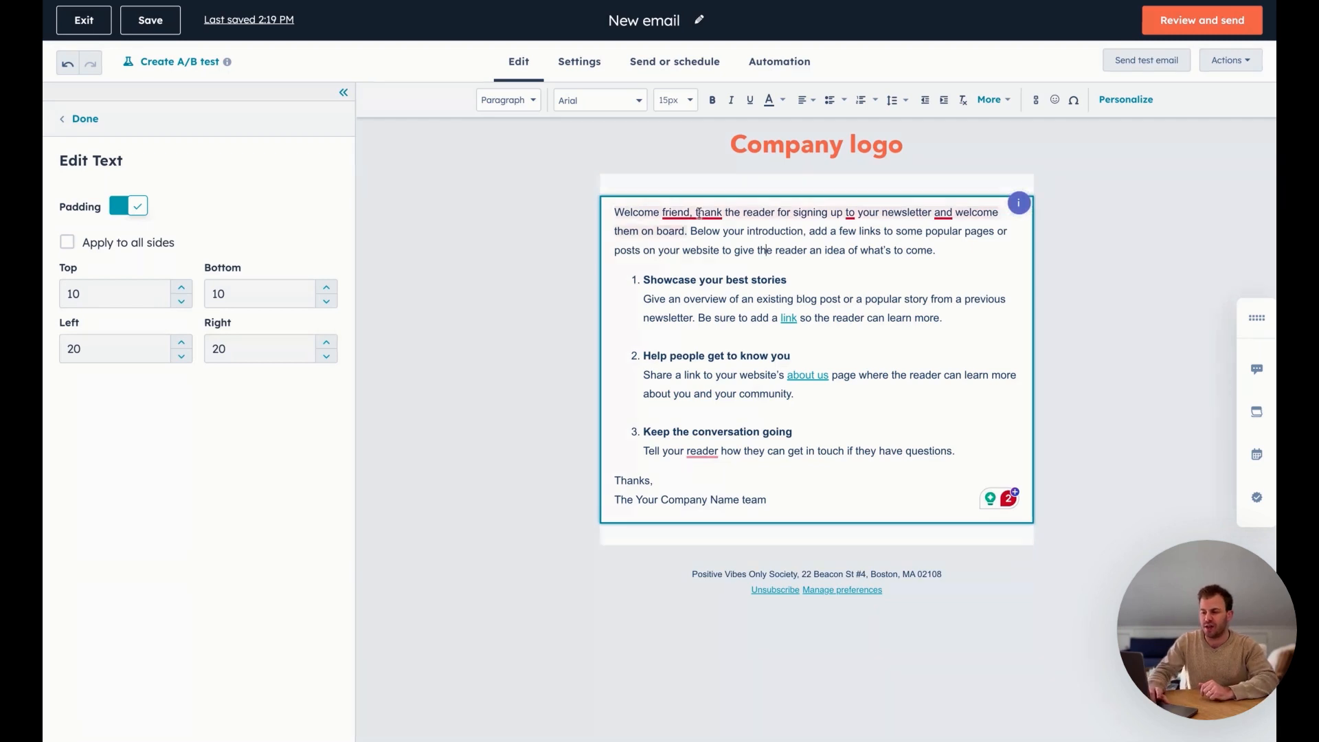
pyautogui.press('Return')
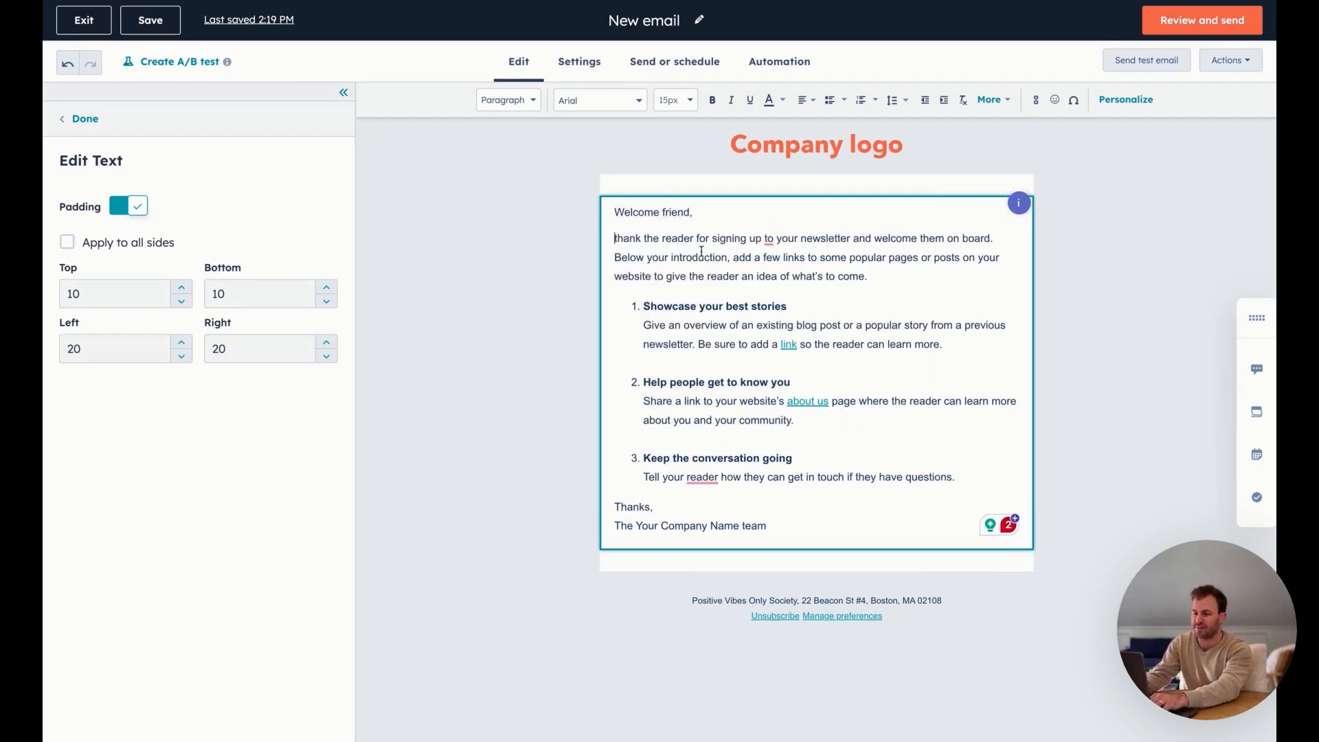
pyautogui.press('Delete')
pyautogui.write('T')
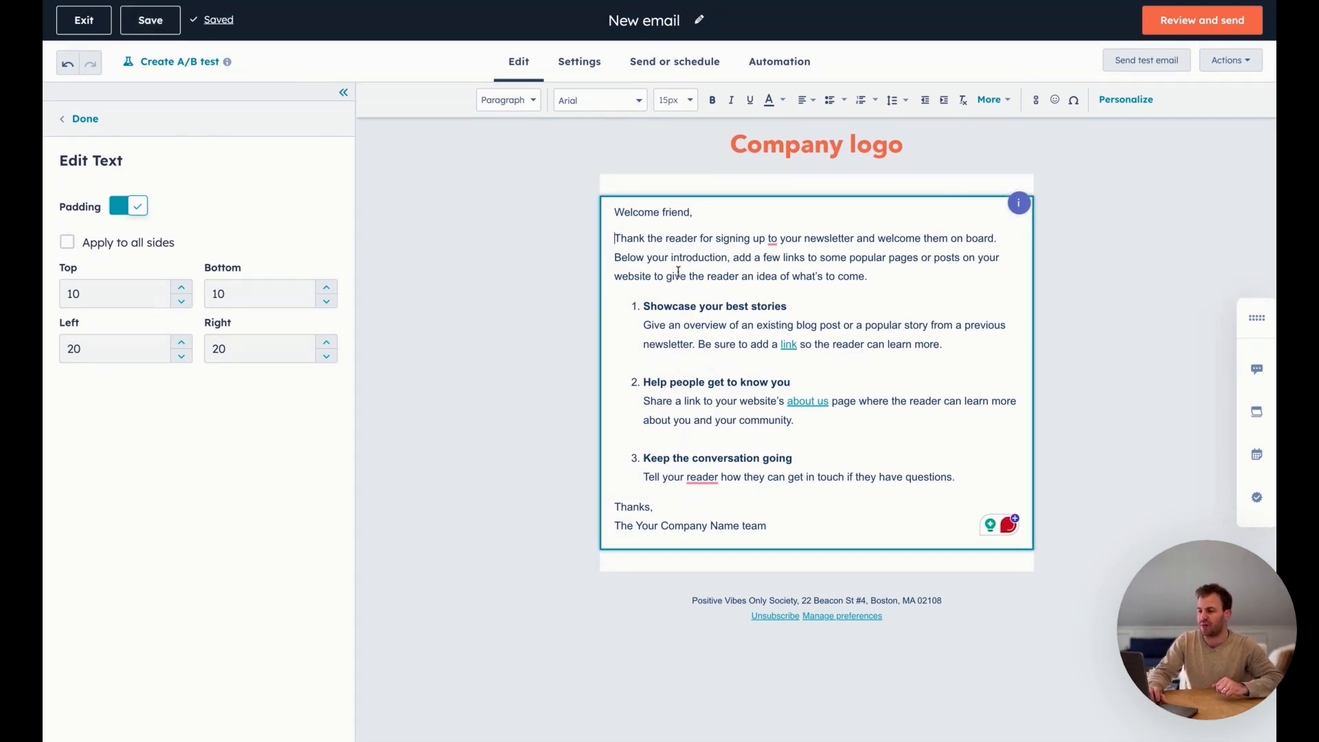
# - Remove the word "friend" from the greeting, leaving "Welcome," in place
pyautogui.doubleClick(677, 211)
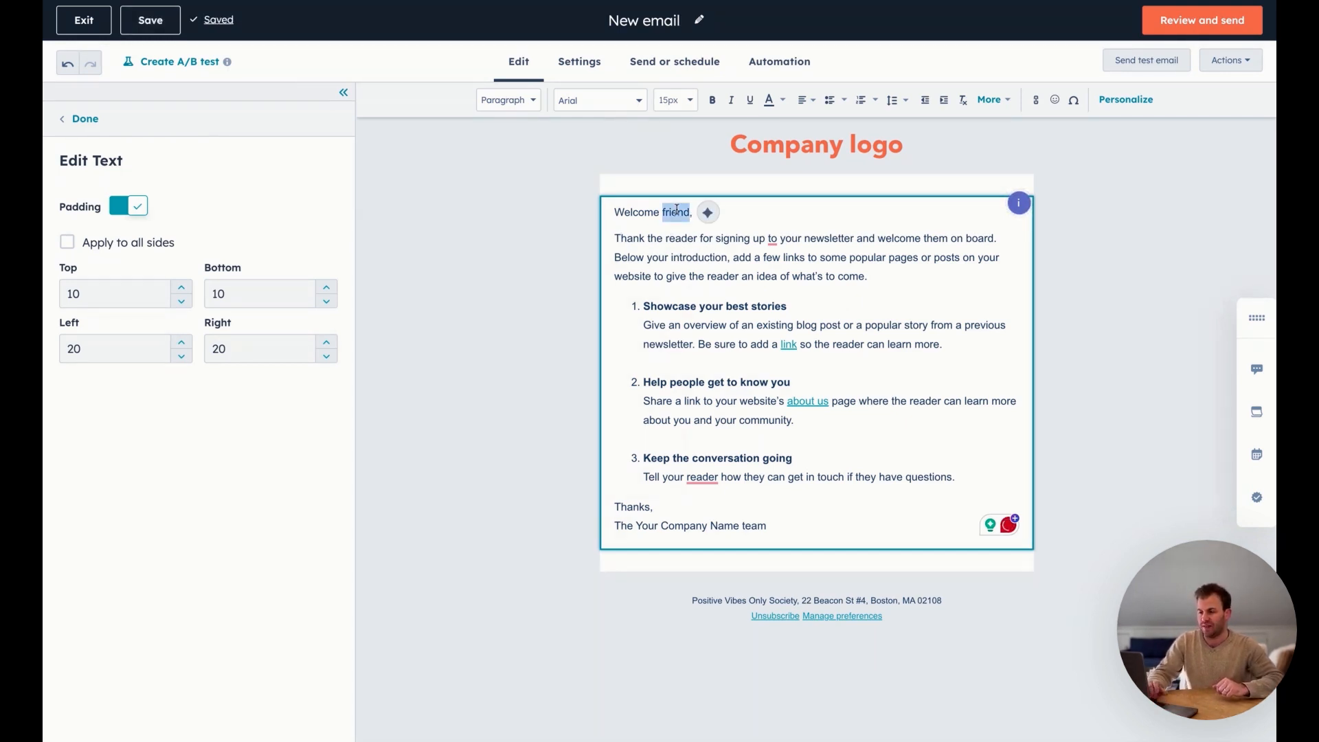
pyautogui.press('BackSpace')
pyautogui.press('BackSpace')
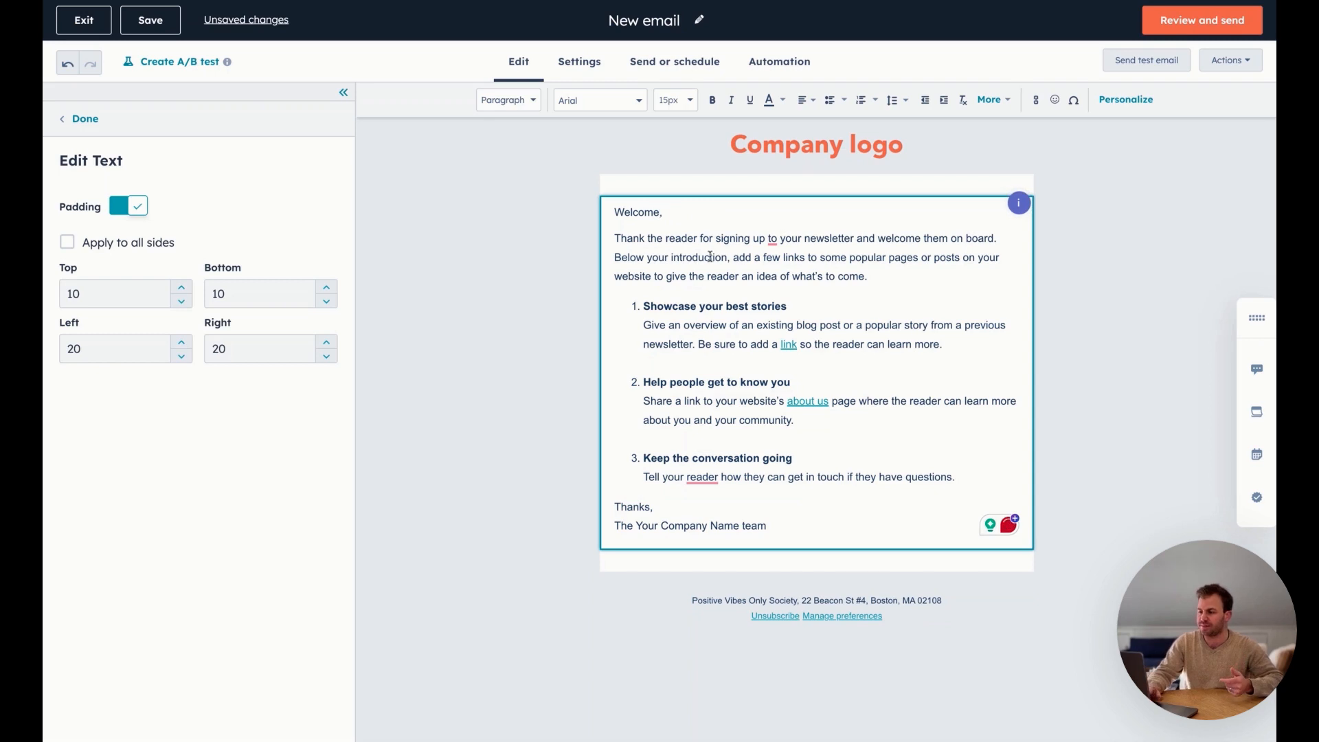
# - Insert the Contact "First name" personalization token after "Welcome" in the greeting, using the property's global default value
pyautogui.click(1126, 100)
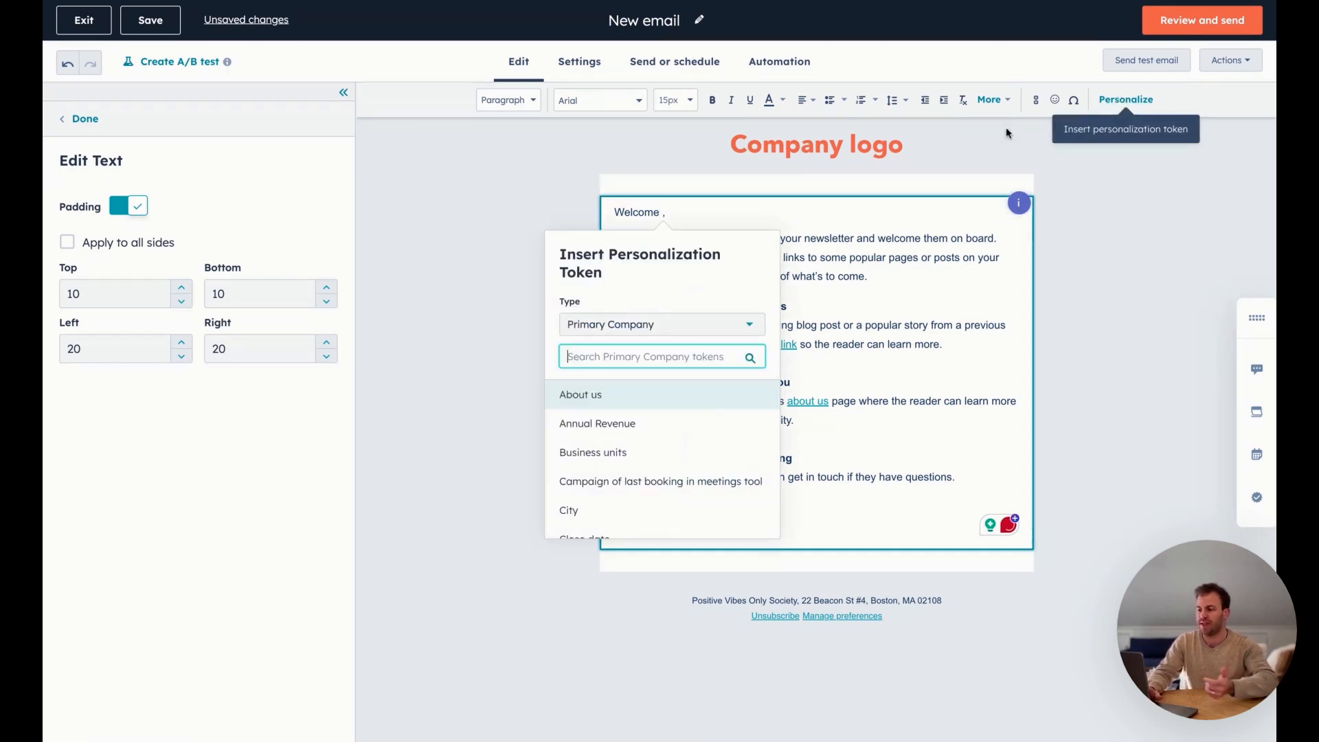
pyautogui.click(646, 323)
pyautogui.click(605, 417)
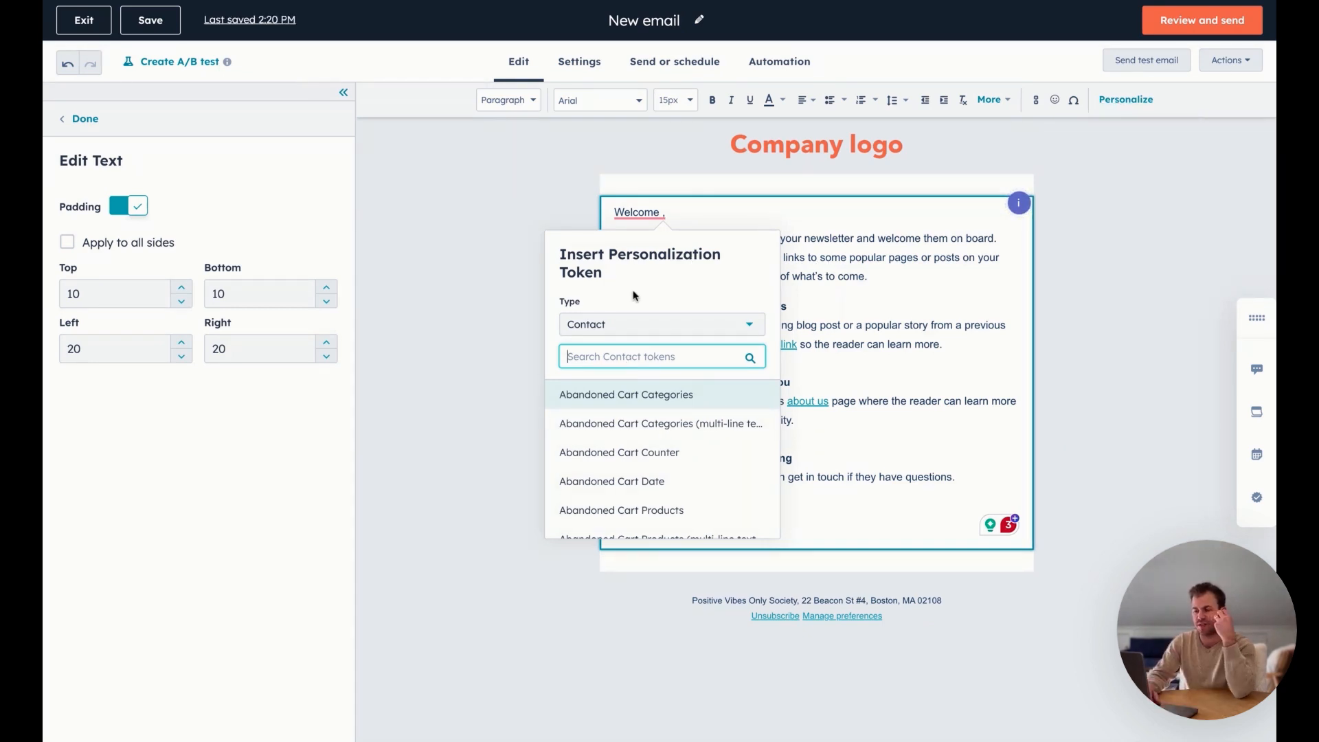
pyautogui.click(636, 323)
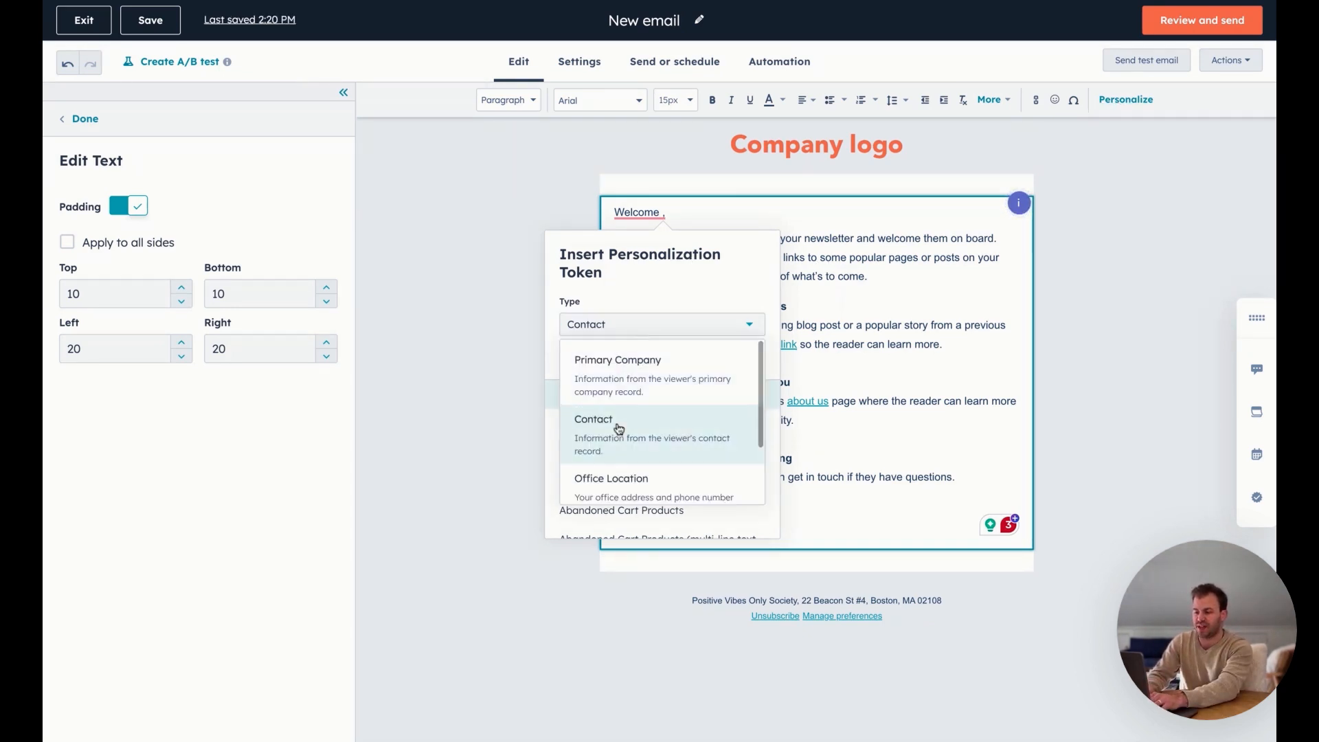
pyautogui.click(616, 427)
pyautogui.click(627, 358)
pyautogui.write('Fir')
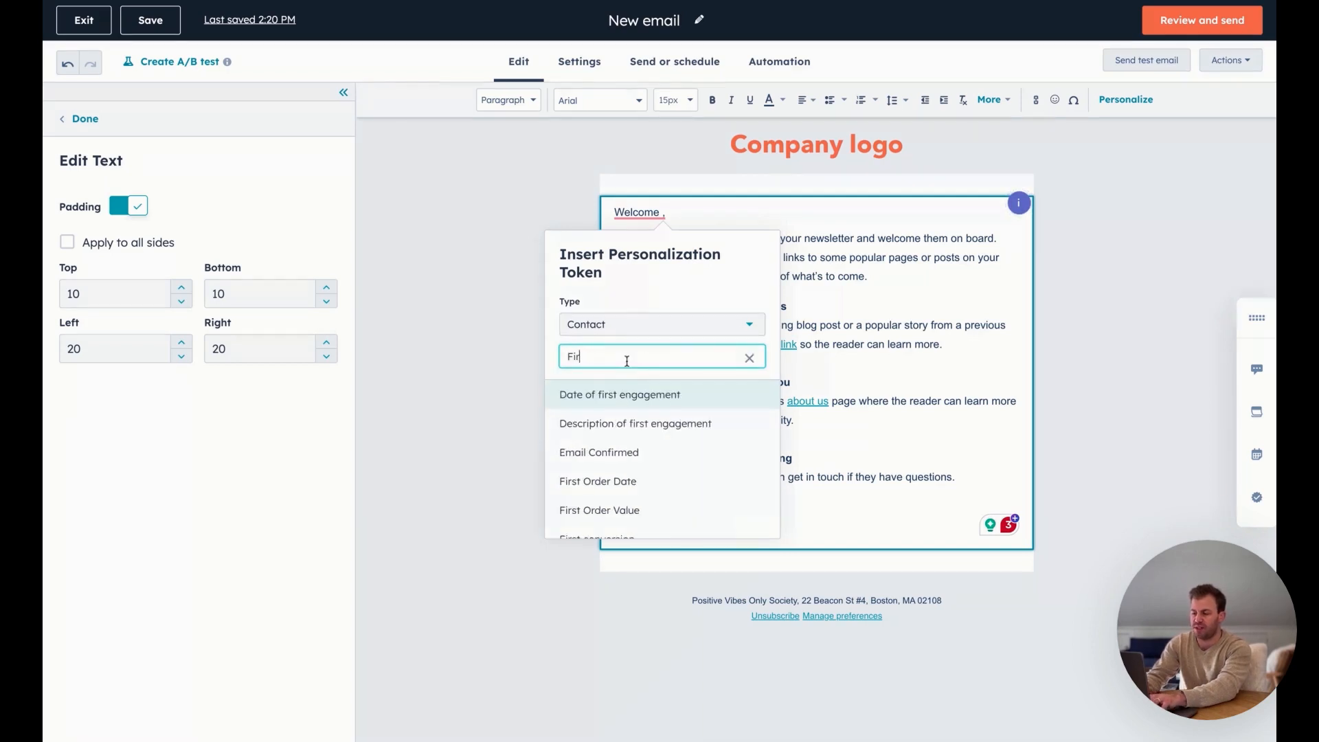
pyautogui.write('st name')
pyautogui.click(599, 422)
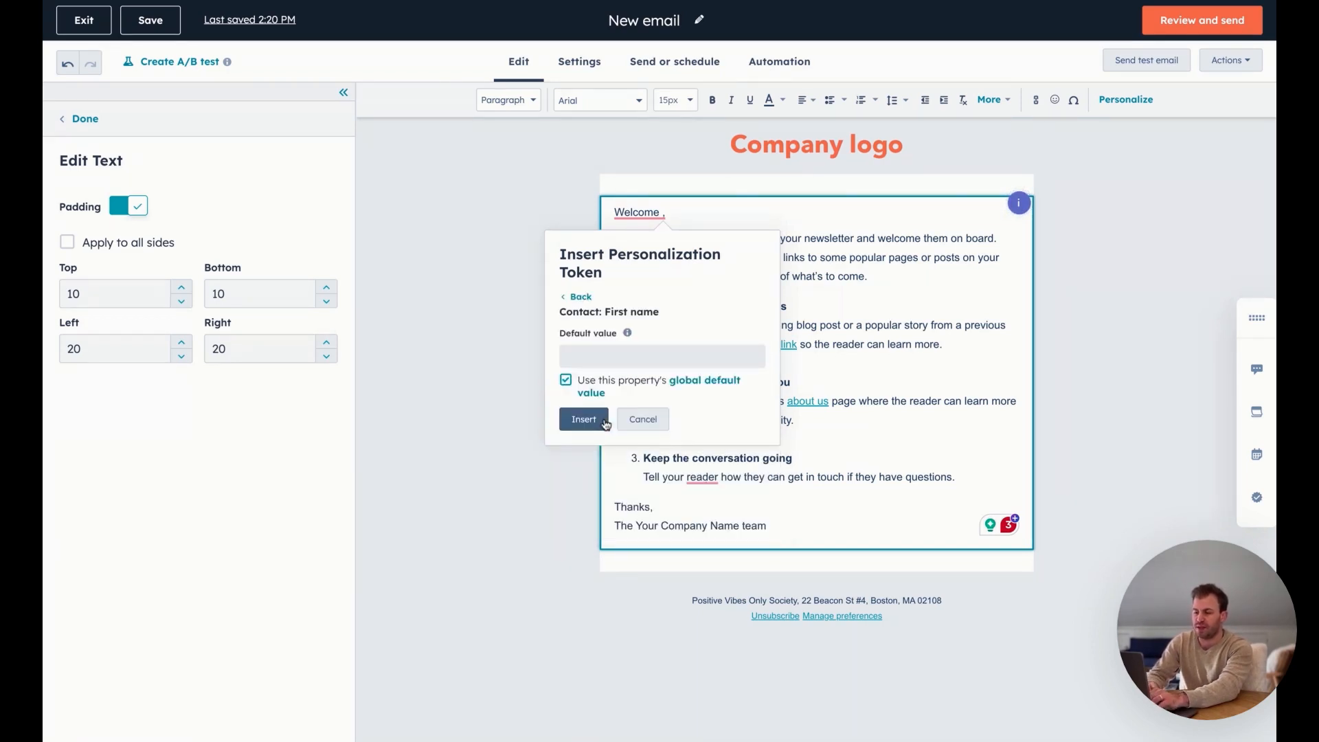
pyautogui.click(583, 420)
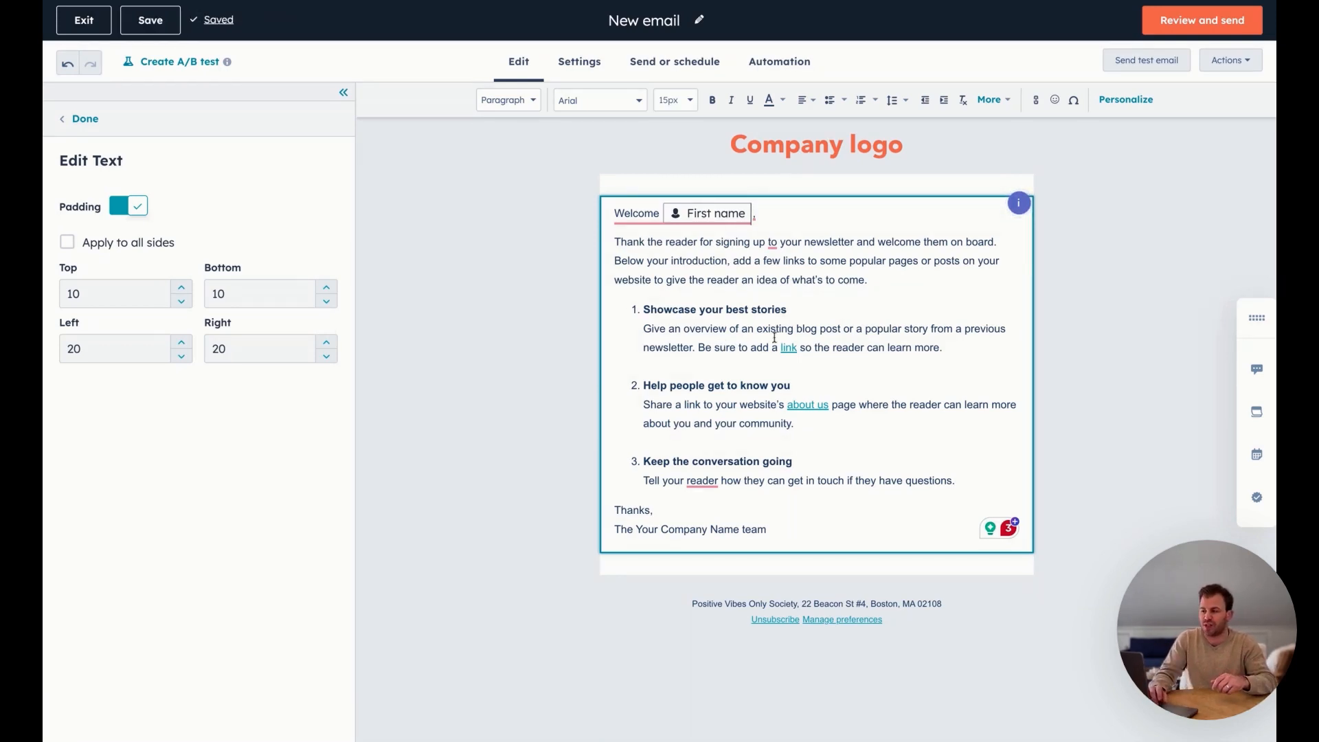
pyautogui.click(1131, 280)
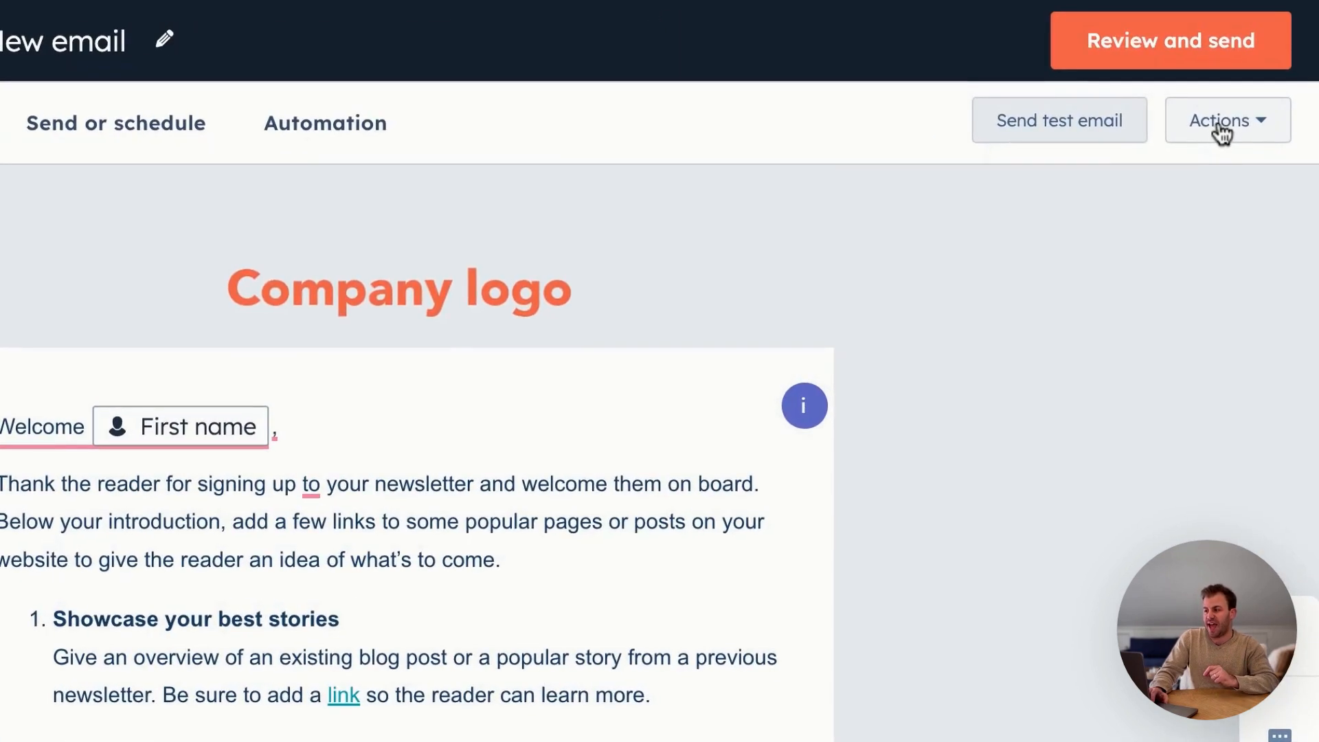
# - Preview the email as it appears to a specific contact, searching for the contact by name
pyautogui.click(1220, 130)
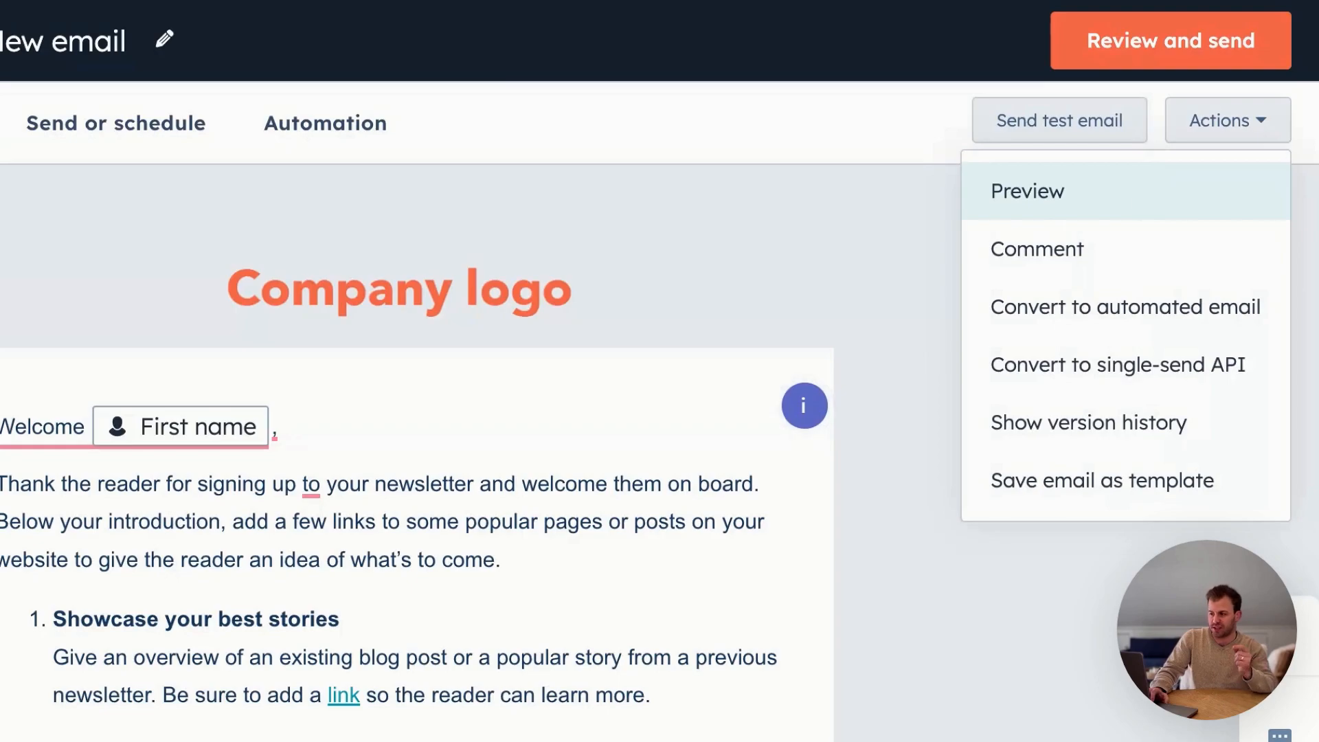
pyautogui.click(1027, 191)
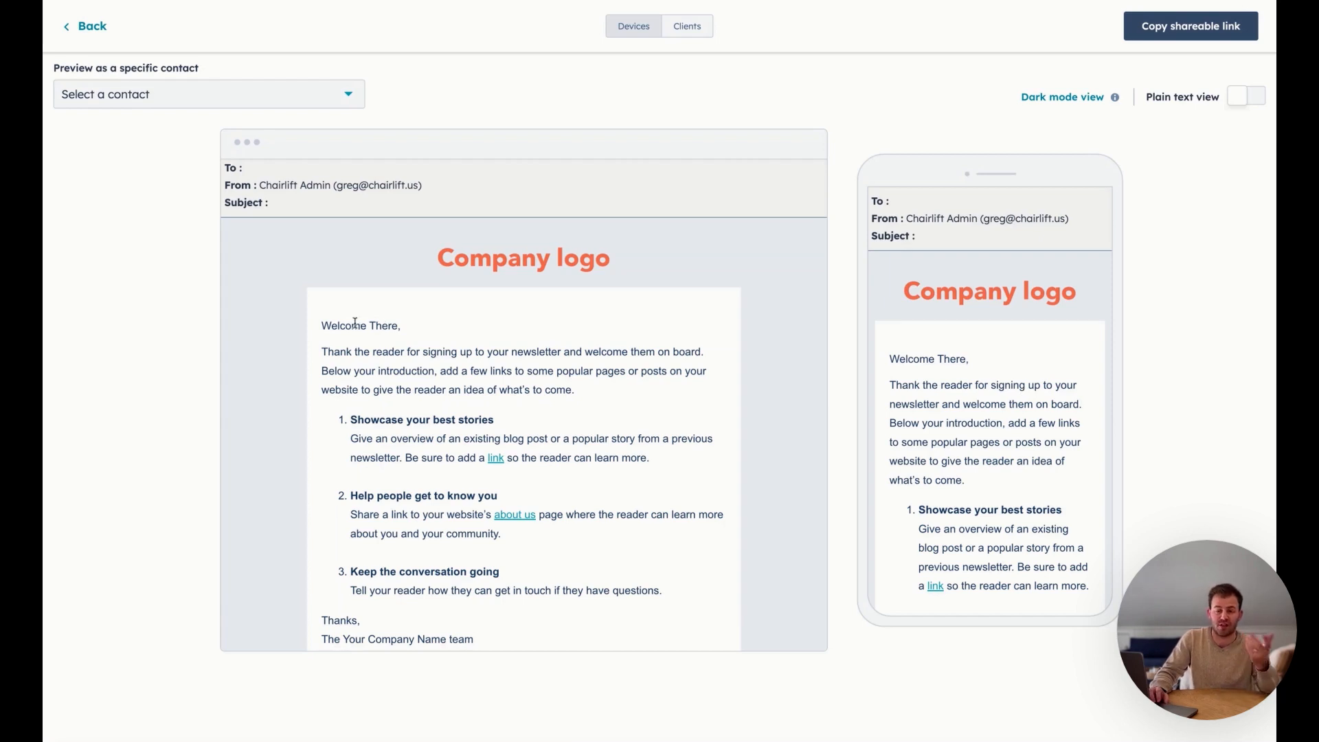
pyautogui.click(219, 95)
pyautogui.write('Greg K')
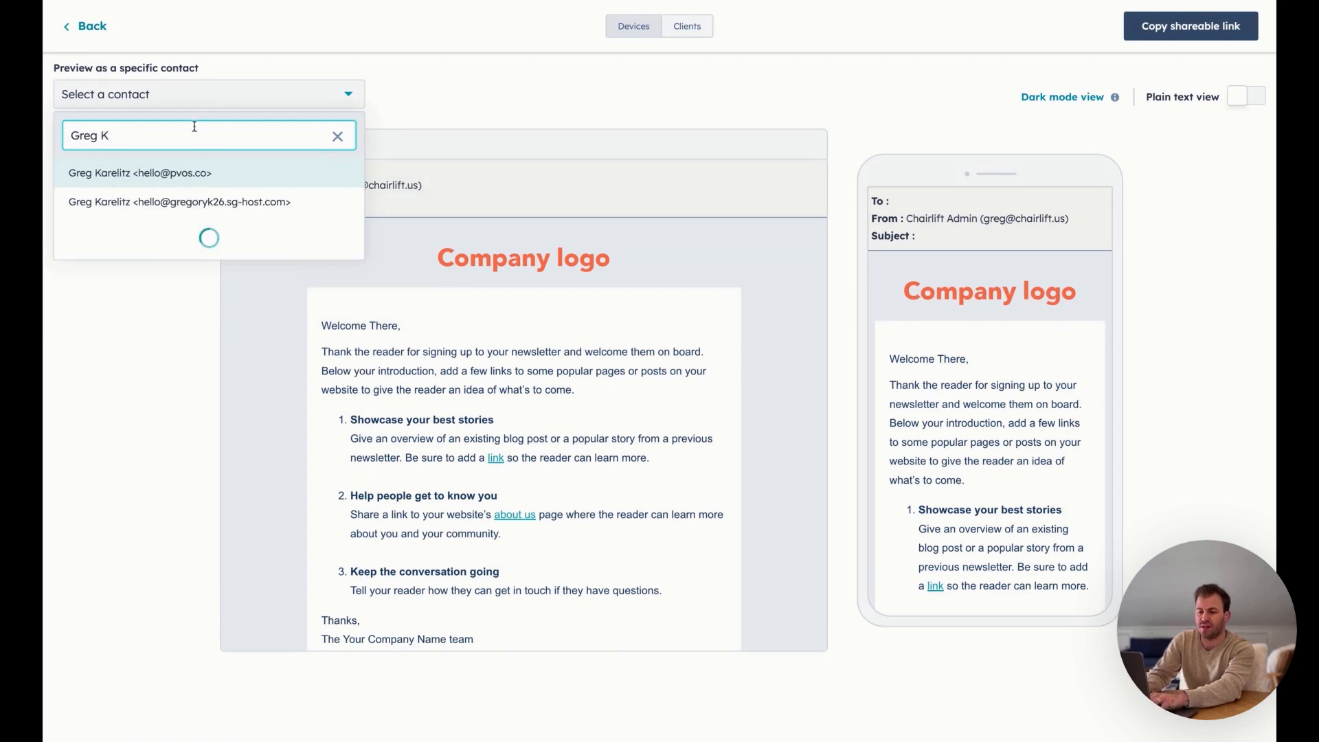
pyautogui.click(151, 180)
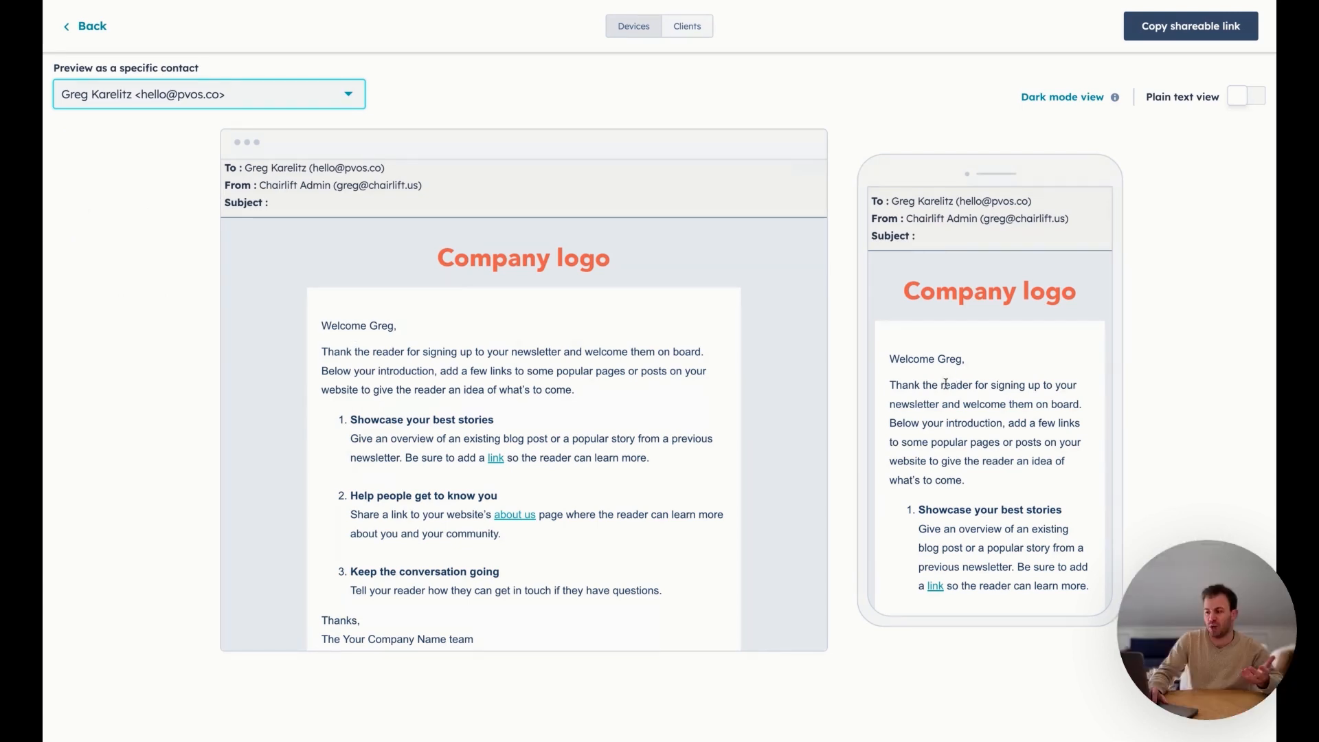
# - Read through the mobile version of the email preview, then return to the email editor
pyautogui.scroll(-5, 968, 385)
pyautogui.scroll(-2, 694, 529)
pyautogui.scroll(2, 693, 529)
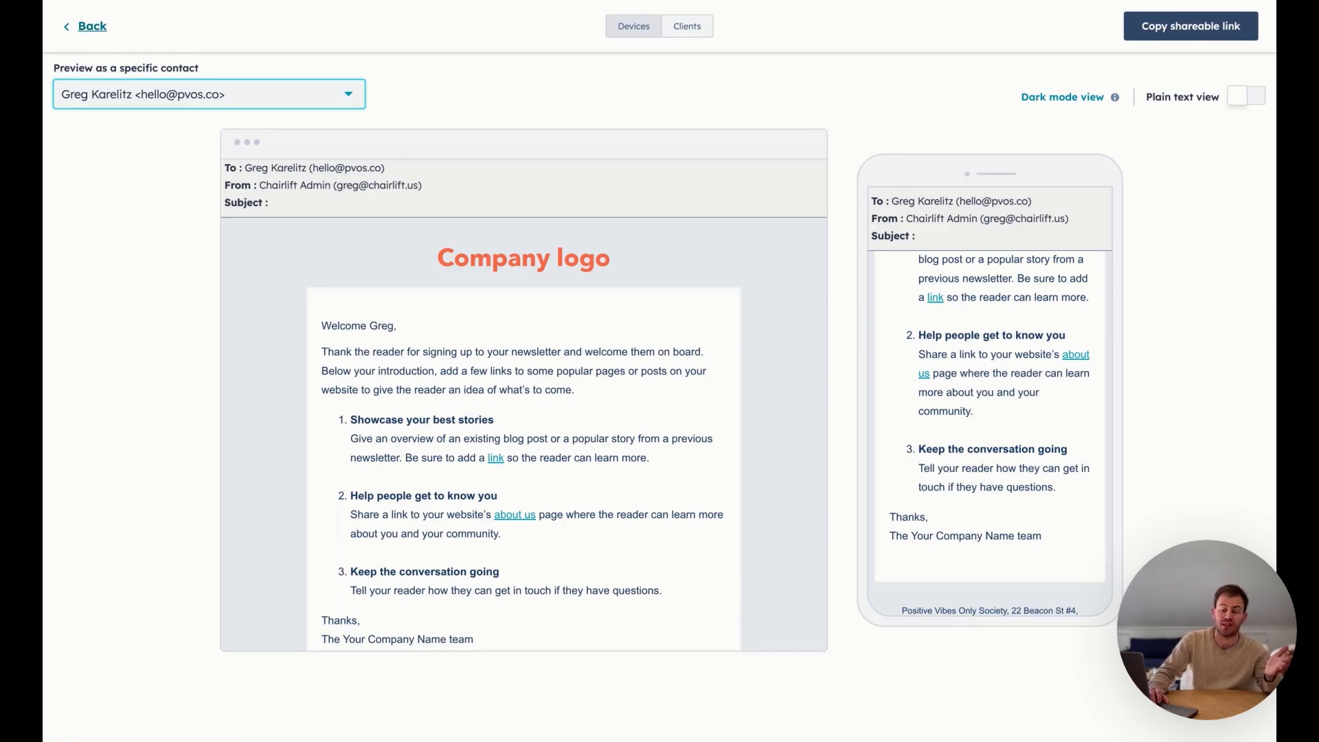
pyautogui.click(92, 26)
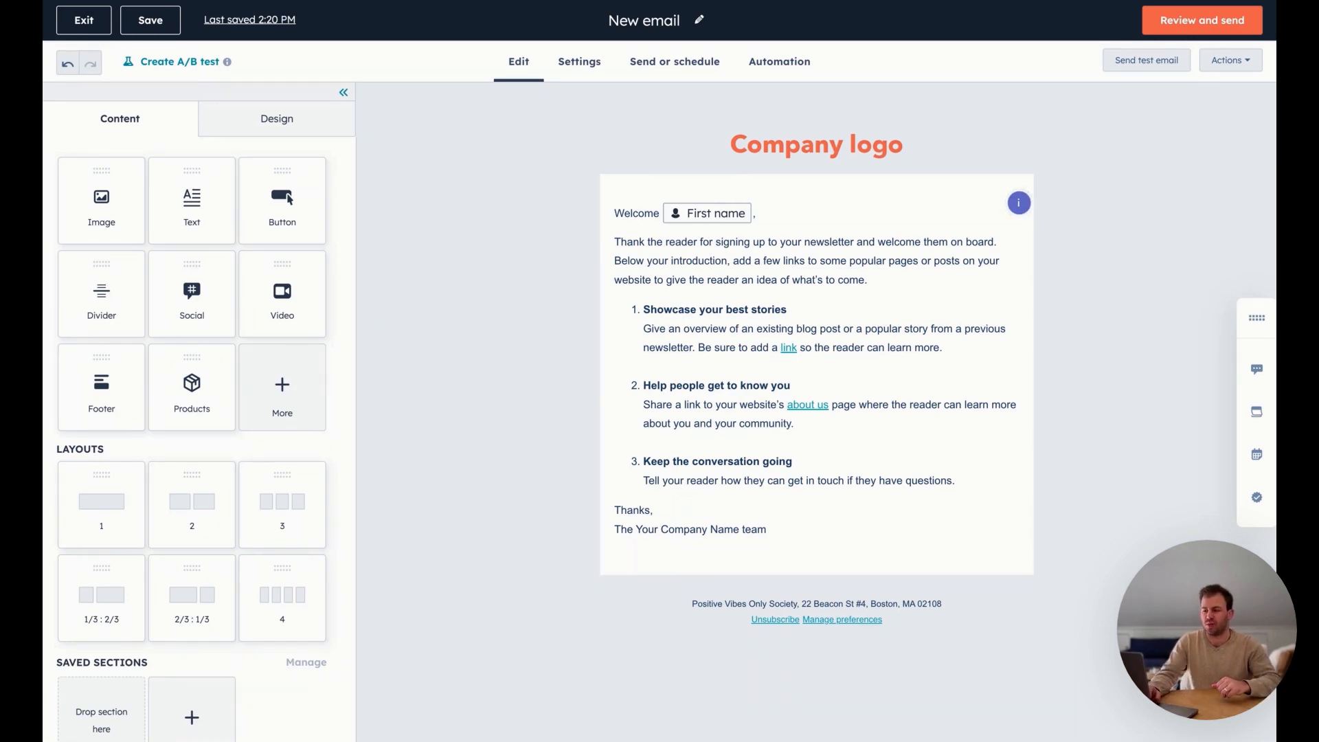
# - Delete the numbered list and the "Thanks, The Your Company Name team" sign-off, then finish editing the text block
pyautogui.click(857, 296)
pyautogui.moveTo(643, 309); pyautogui.dragTo(981, 484)
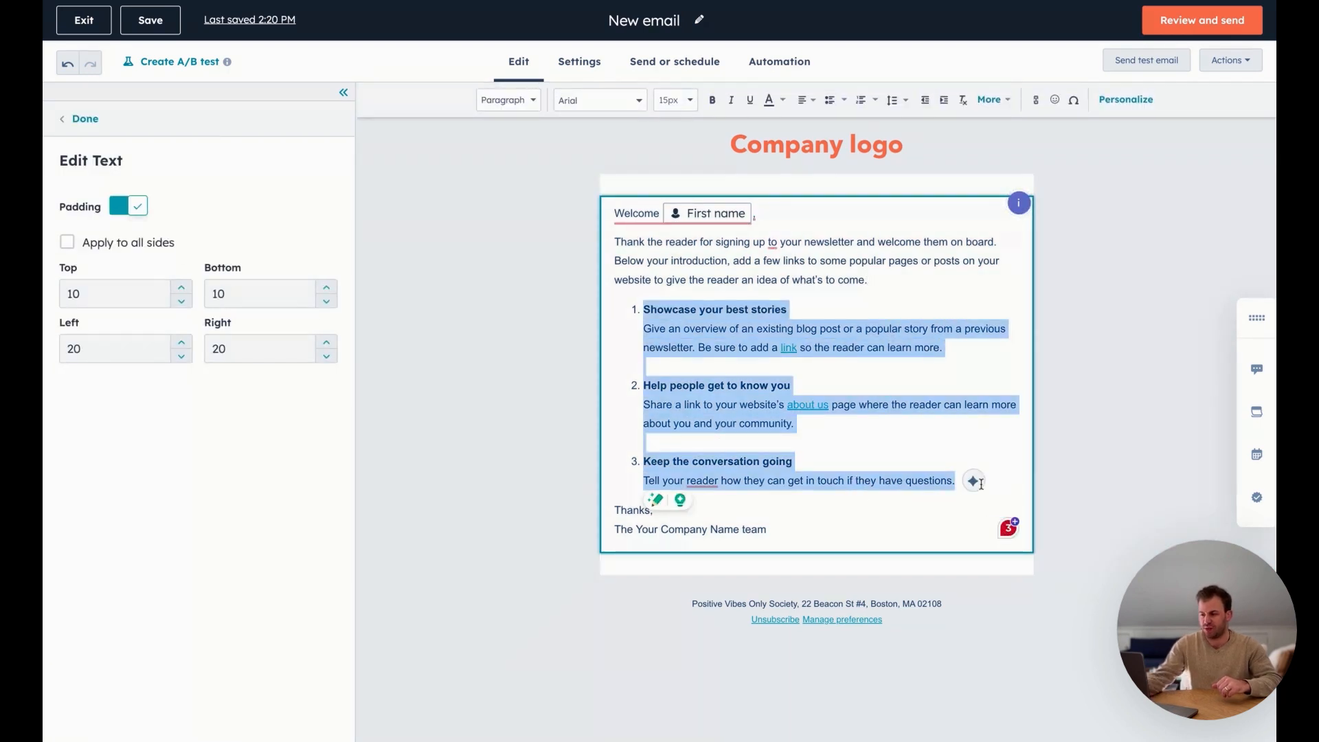
pyautogui.press('BackSpace')
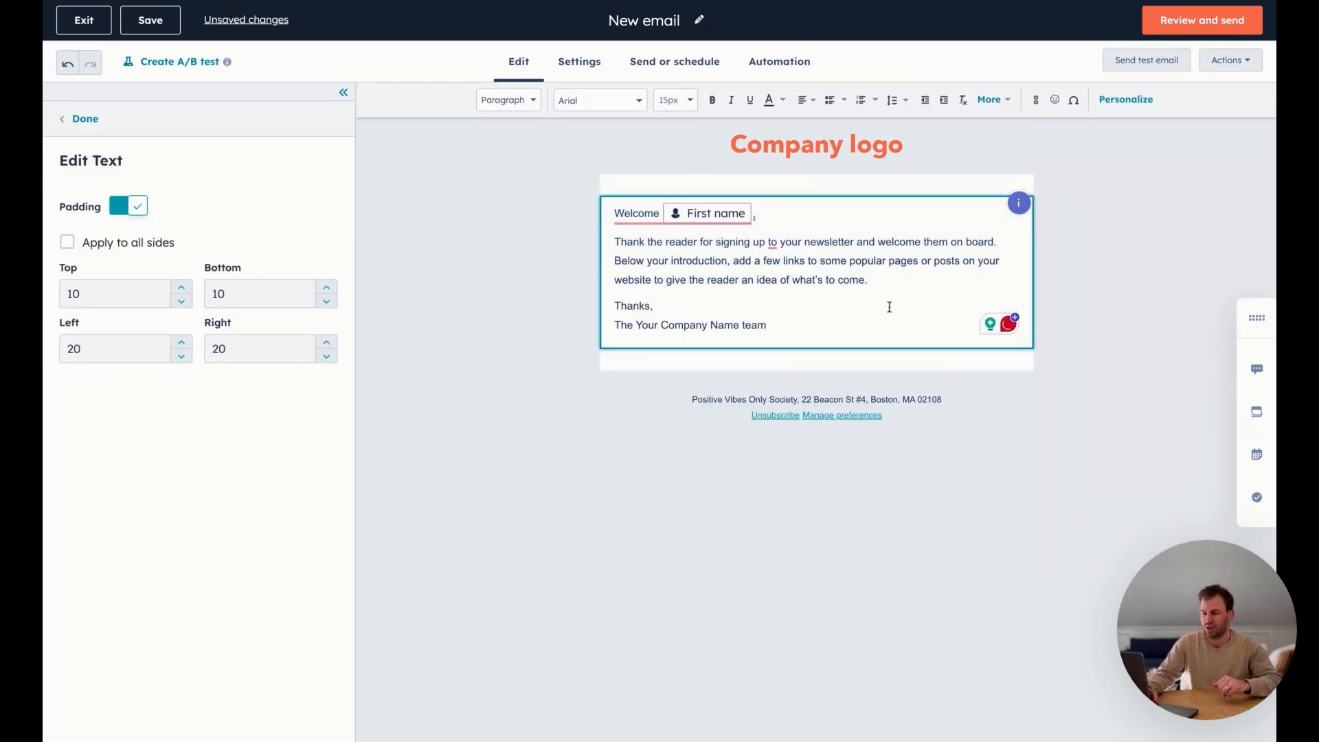
pyautogui.keyDown('shift'); pyautogui.click(889, 347); pyautogui.keyUp('shift')
pyautogui.press('BackSpace')
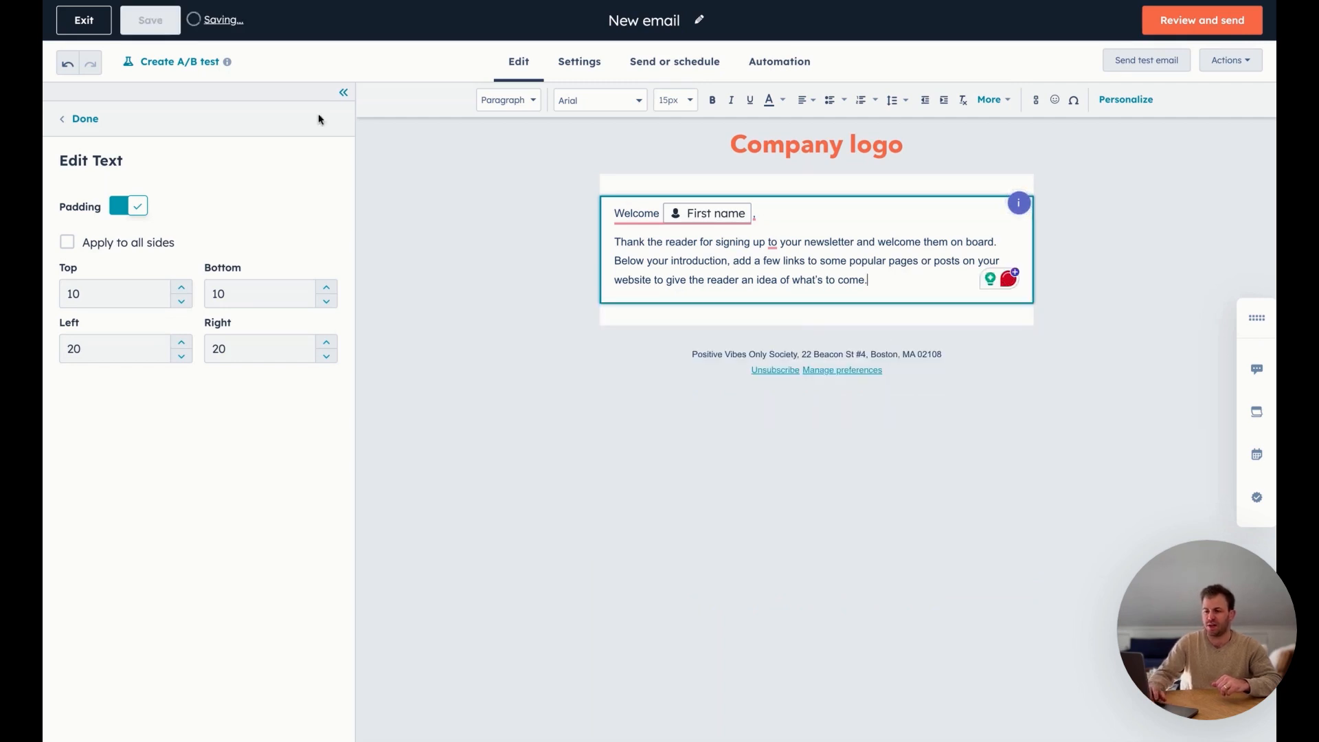
pyautogui.click(87, 121)
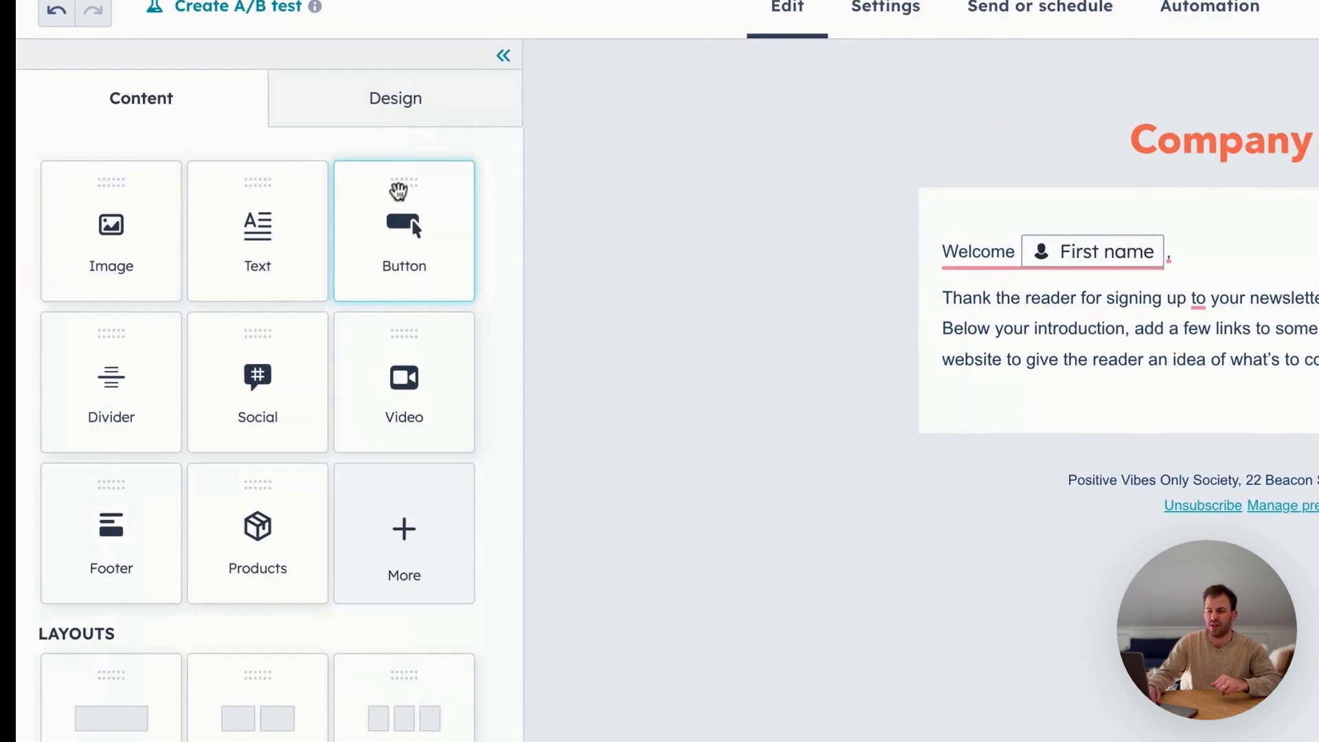
# - Add a button block below the introduction text and label it "Click this button to view pricing"
pyautogui.moveTo(279, 177); pyautogui.dragTo(281, 176)
pyautogui.moveTo(402, 192); pyautogui.dragTo(1200, 368)
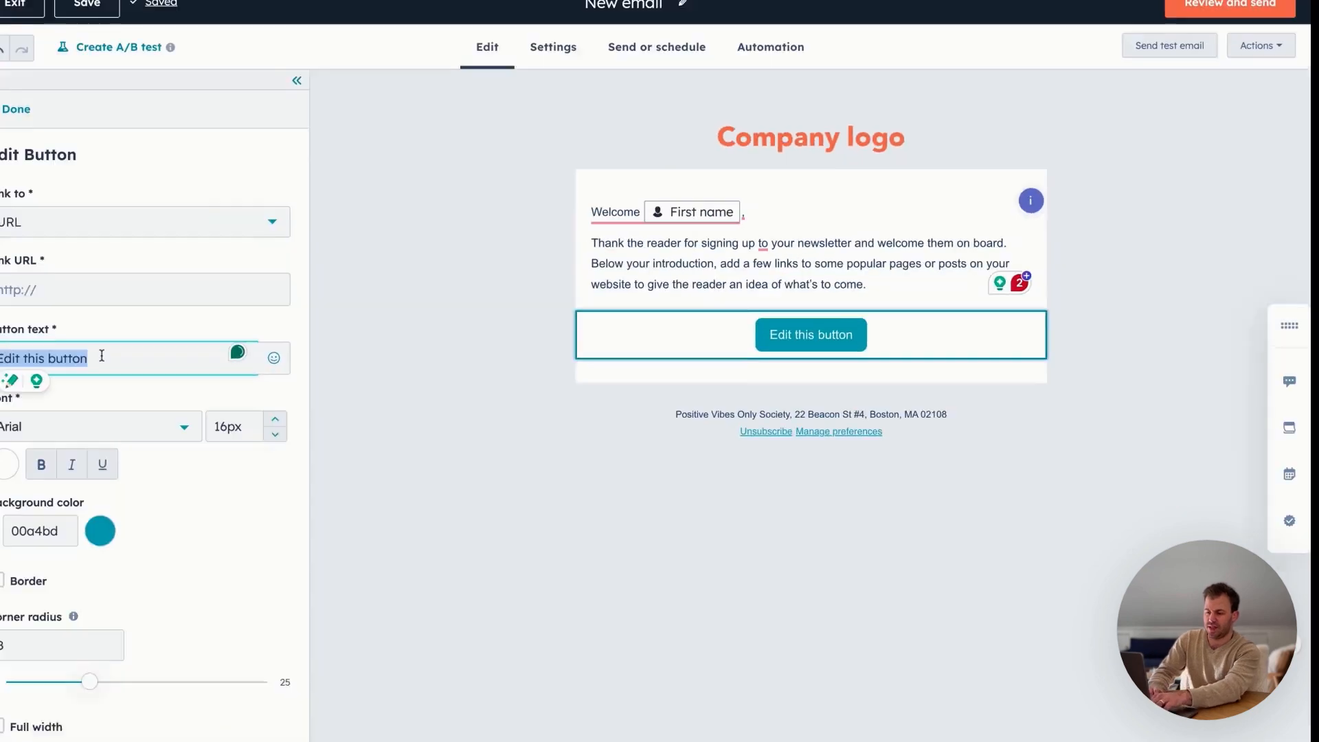
pyautogui.write('Cl')
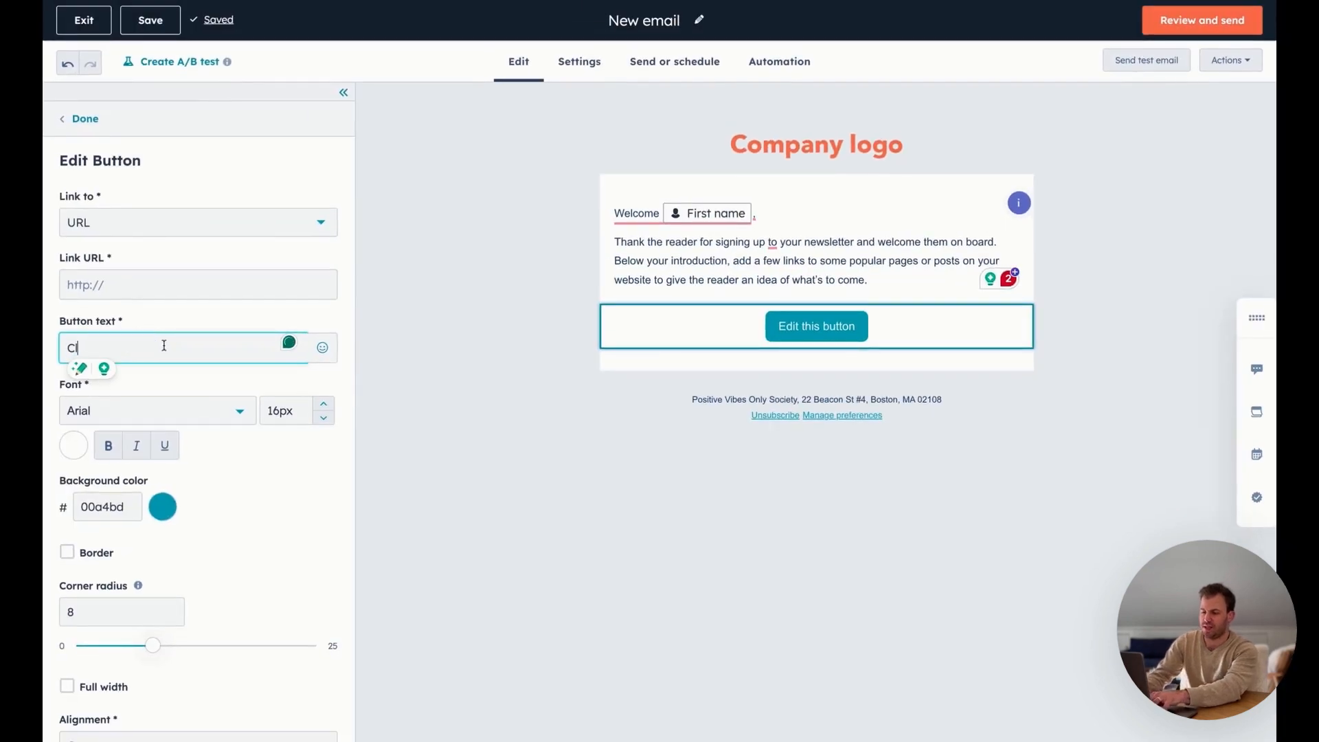
pyautogui.write('ick this button to view ')
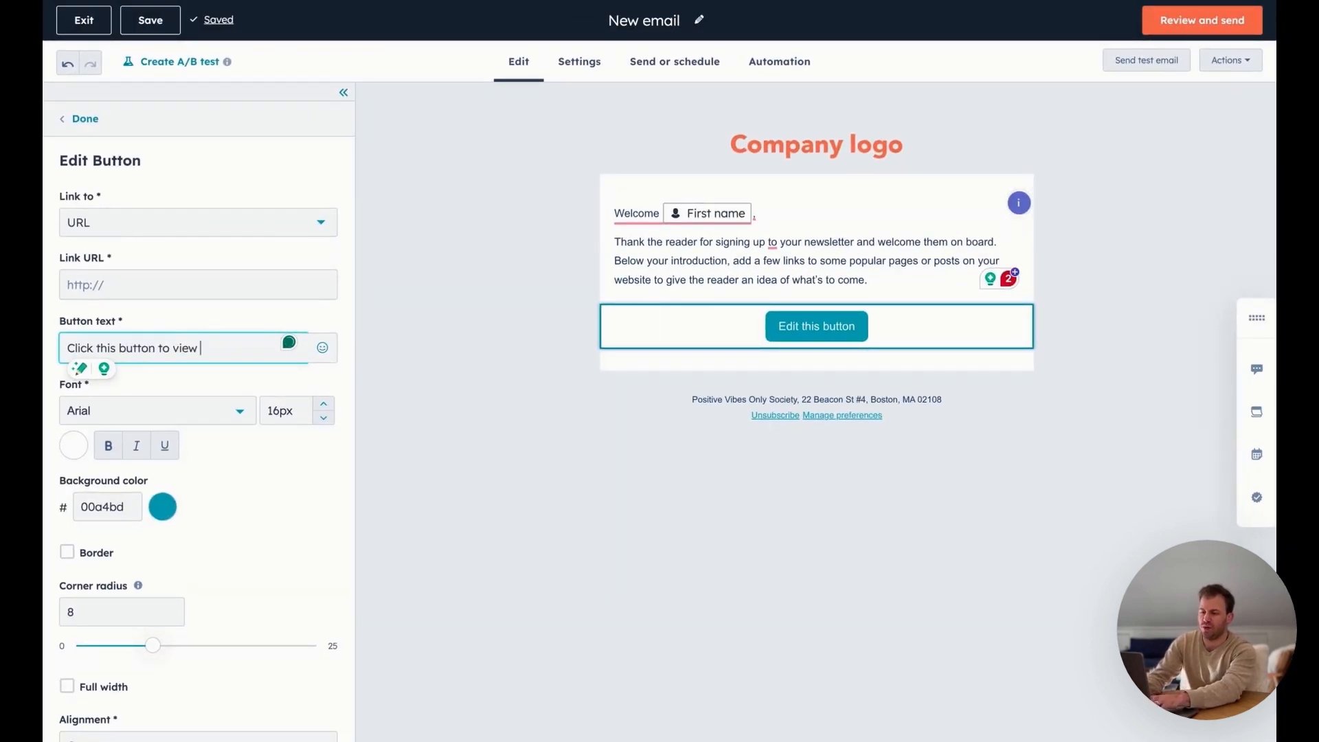
pyautogui.write('pricing')
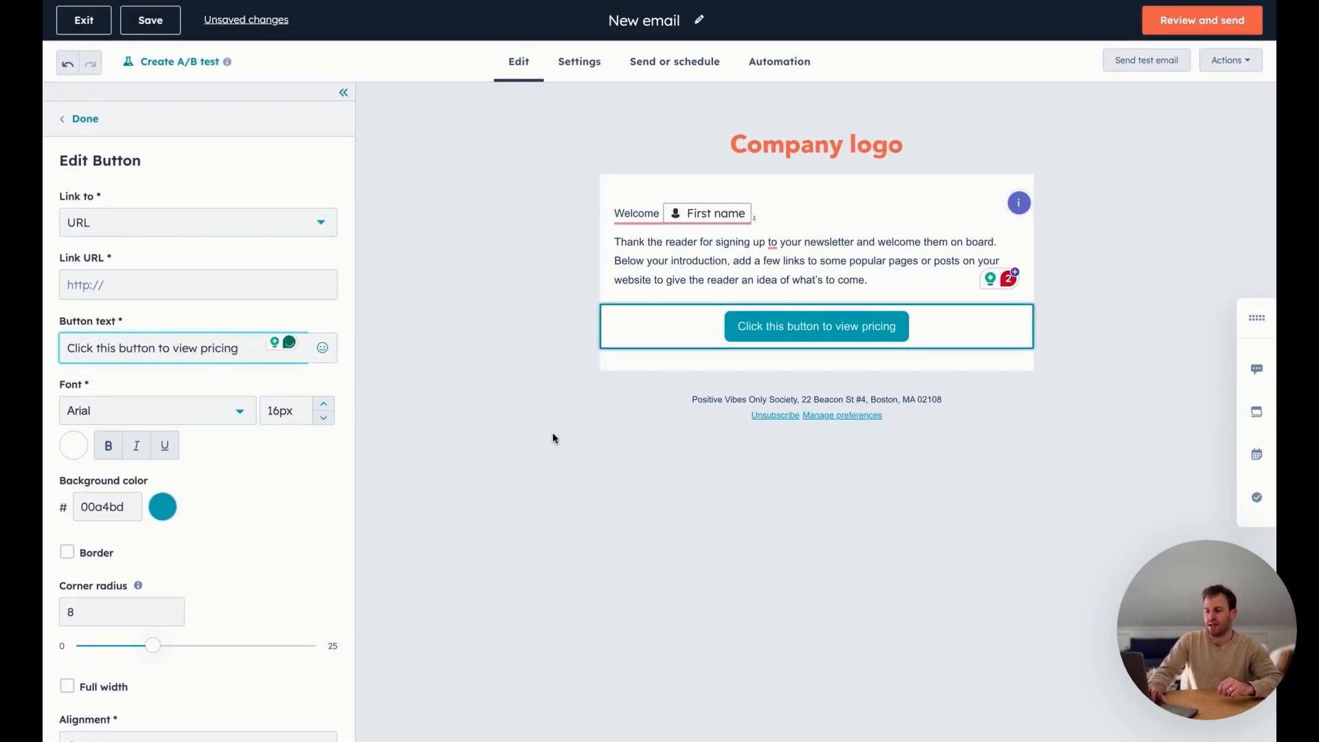
# - Set the pricing button's background to the orange brand color f97540 and finish editing the button
pyautogui.click(161, 508)
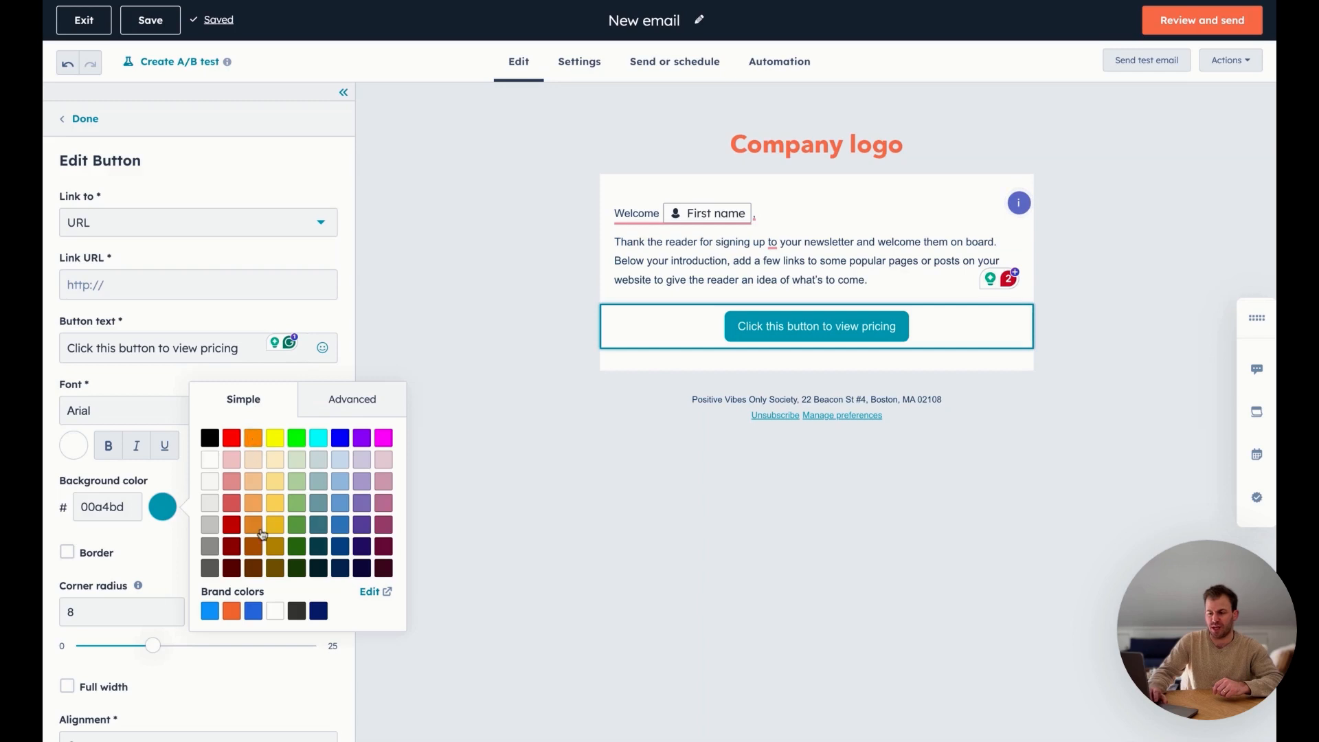
pyautogui.click(232, 617)
pyautogui.click(628, 398)
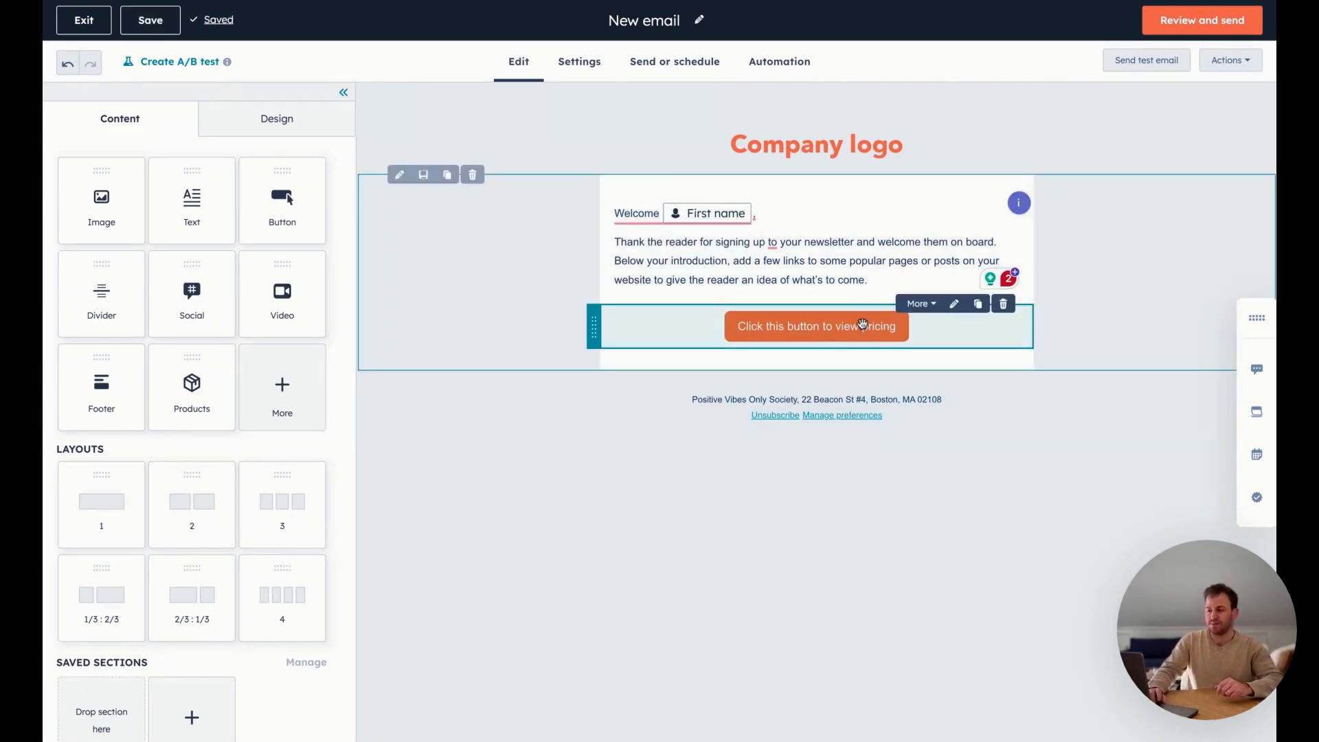
# - Reopen the pricing button's settings and review which types of destination it can link to
pyautogui.click(814, 333)
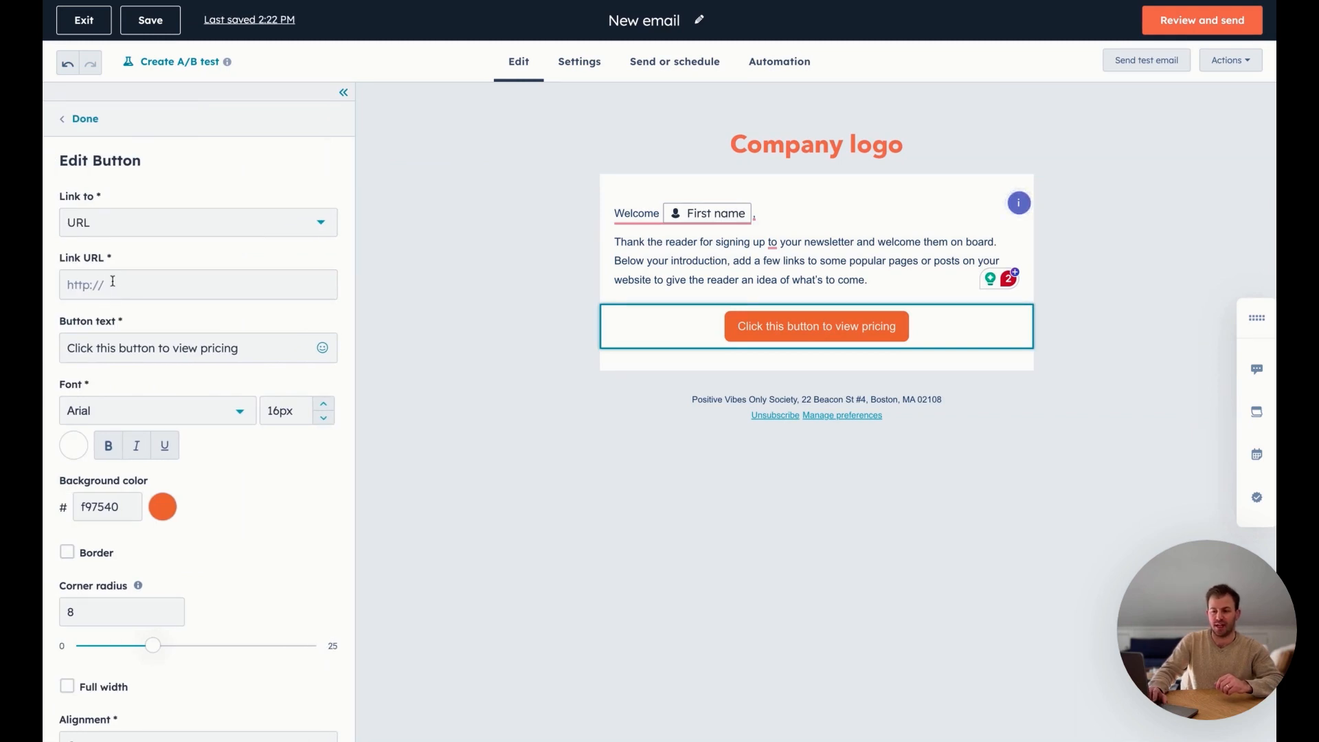
pyautogui.click(147, 224)
pyautogui.scroll(1, 144, 330)
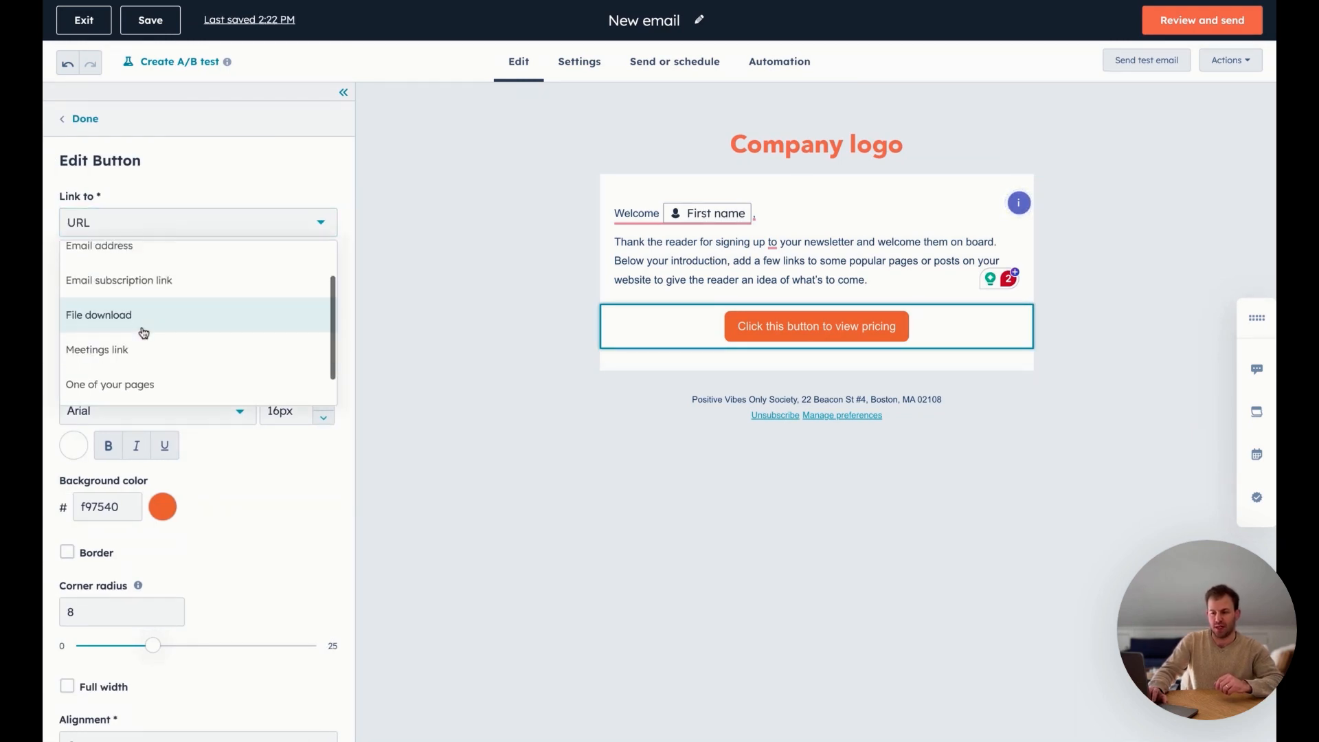
pyautogui.scroll(1, 143, 321)
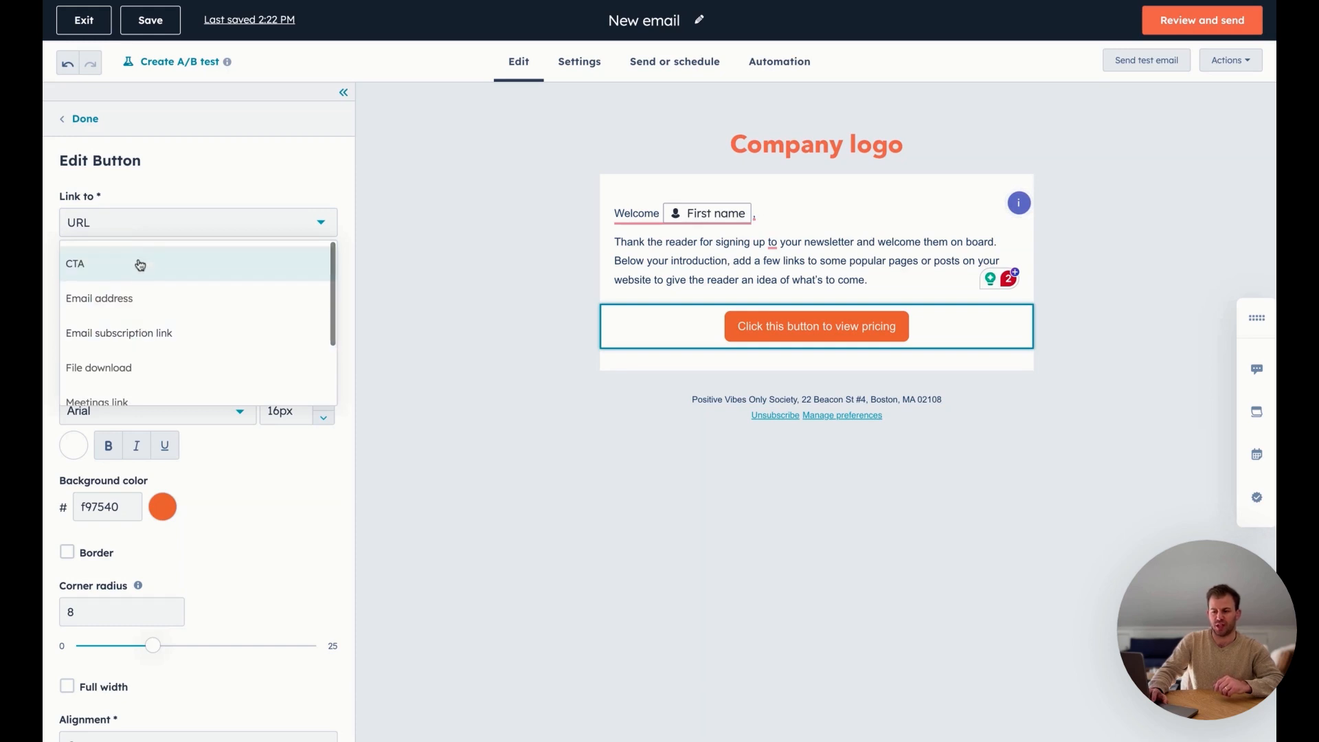
pyautogui.scroll(-3, 139, 267)
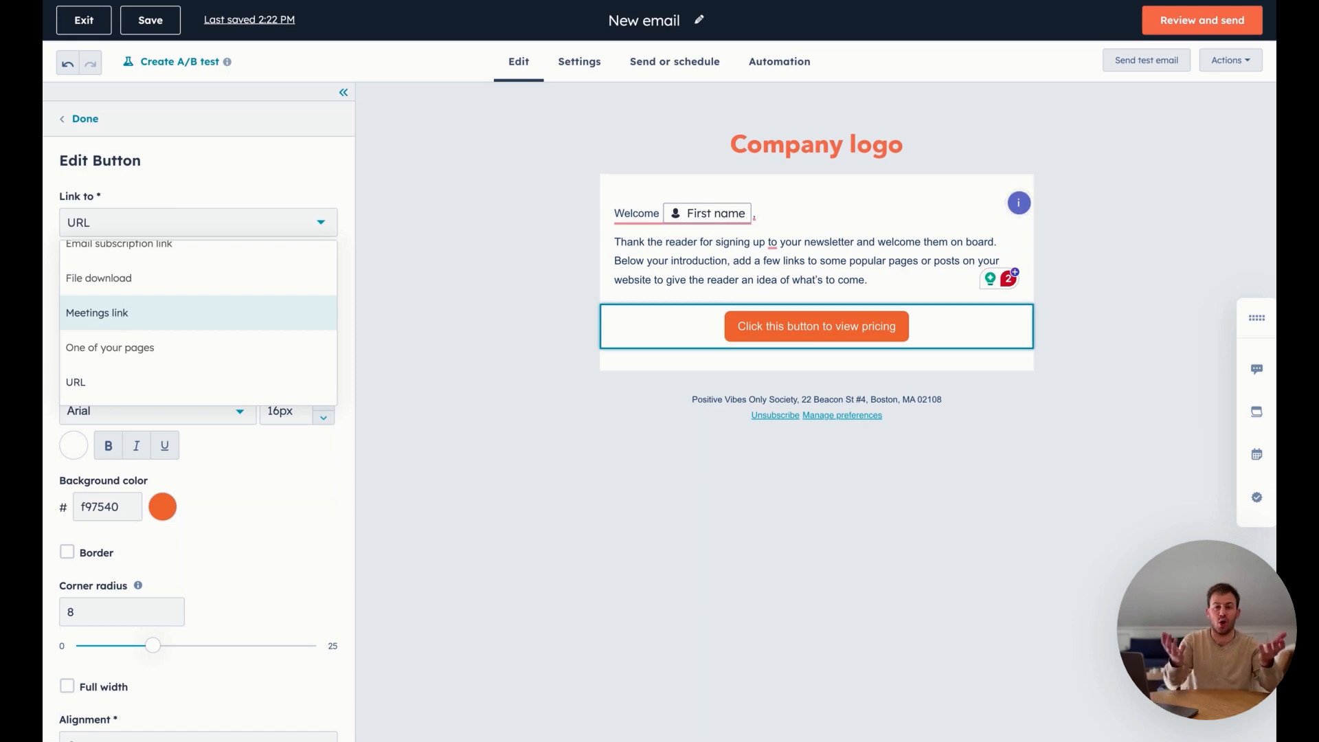
pyautogui.click(212, 229)
# - Set the pricing button's font to the Lato webfont
pyautogui.scroll(-1, 112, 355)
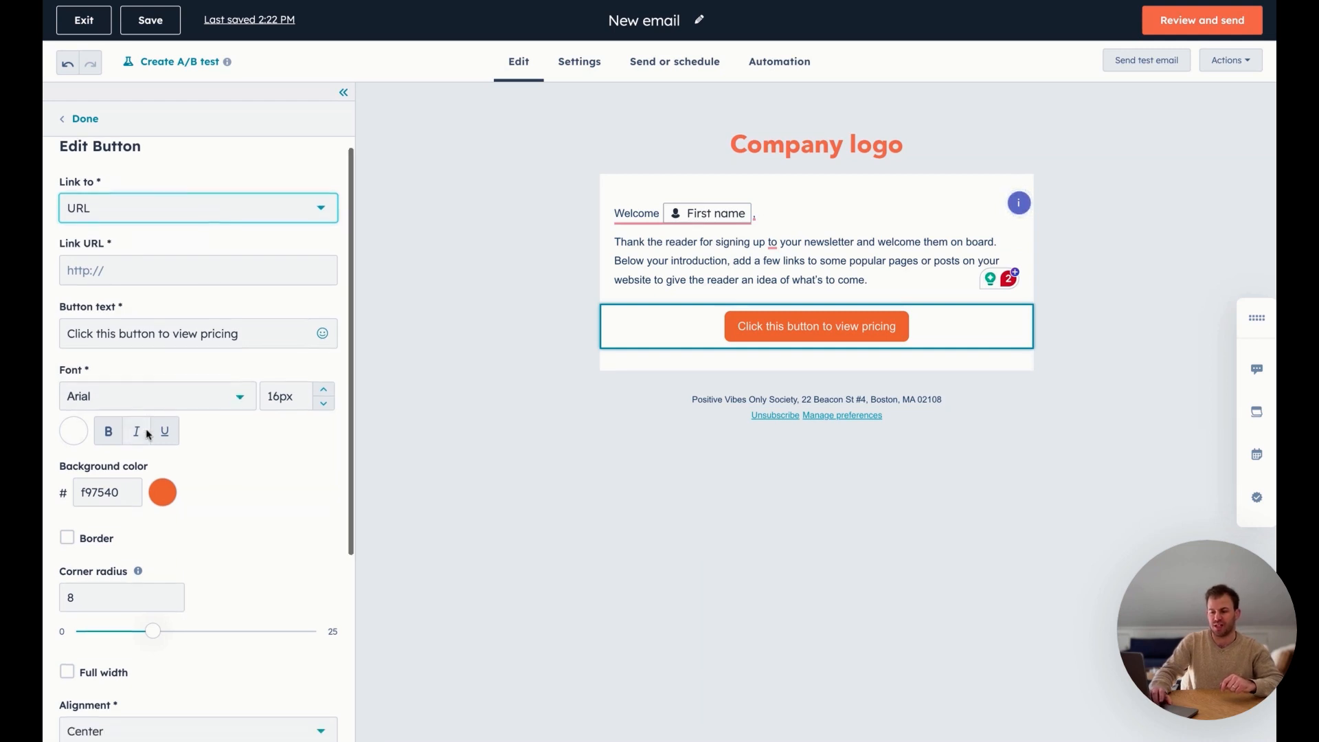
pyautogui.click(109, 397)
pyautogui.scroll(-1, 120, 549)
pyautogui.scroll(-2, 125, 572)
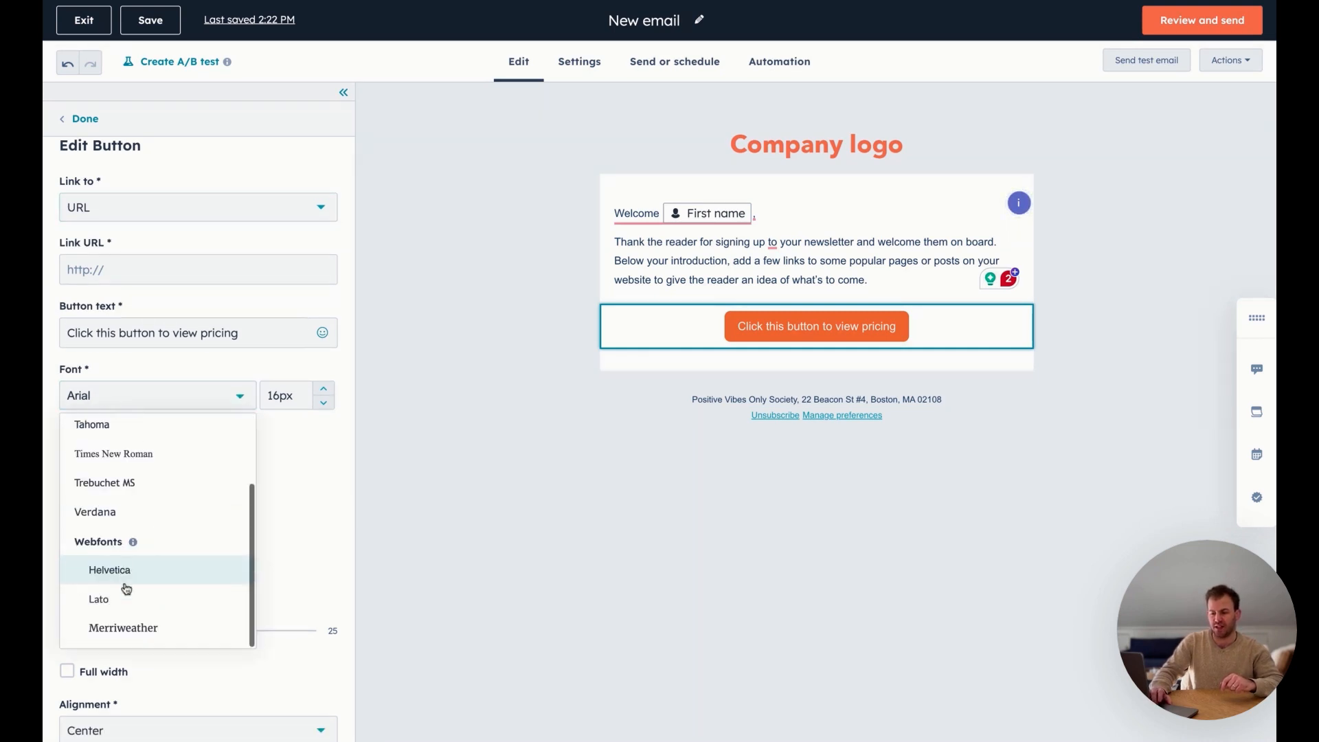
pyautogui.click(124, 600)
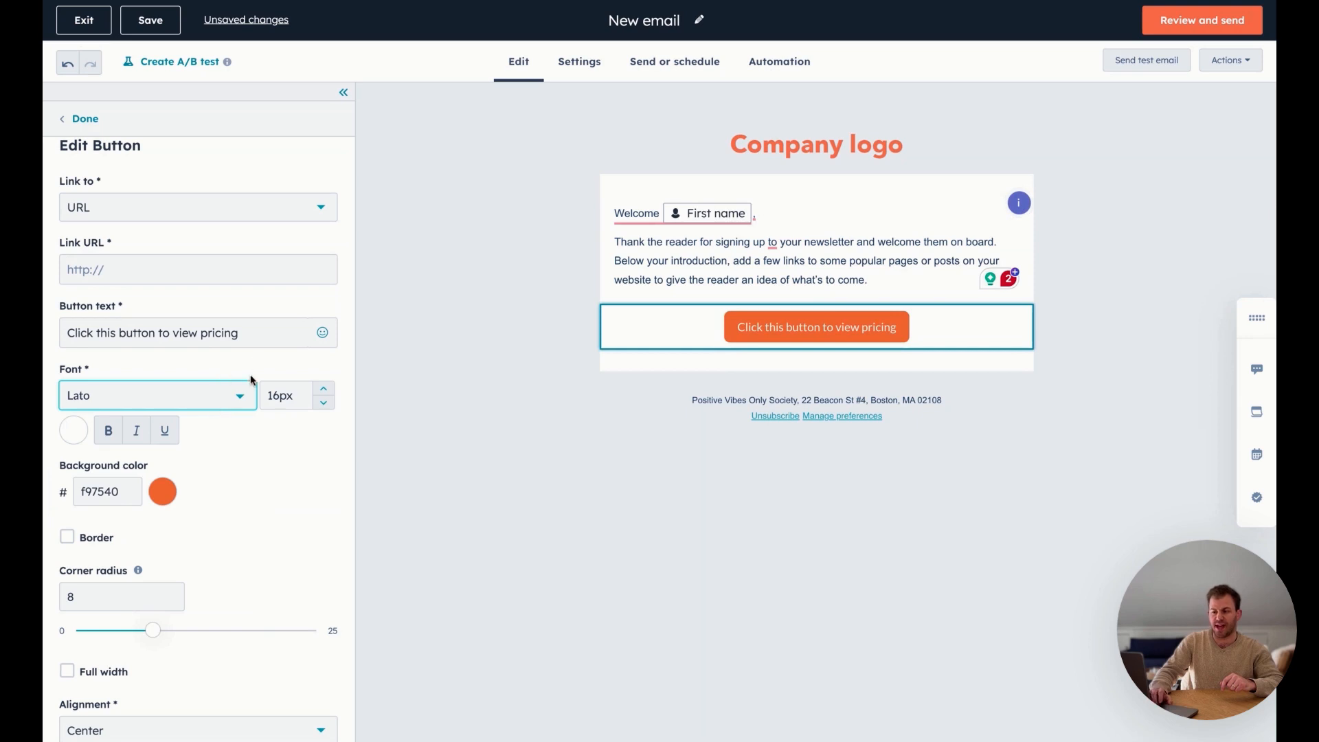
pyautogui.scroll(-3, 230, 515)
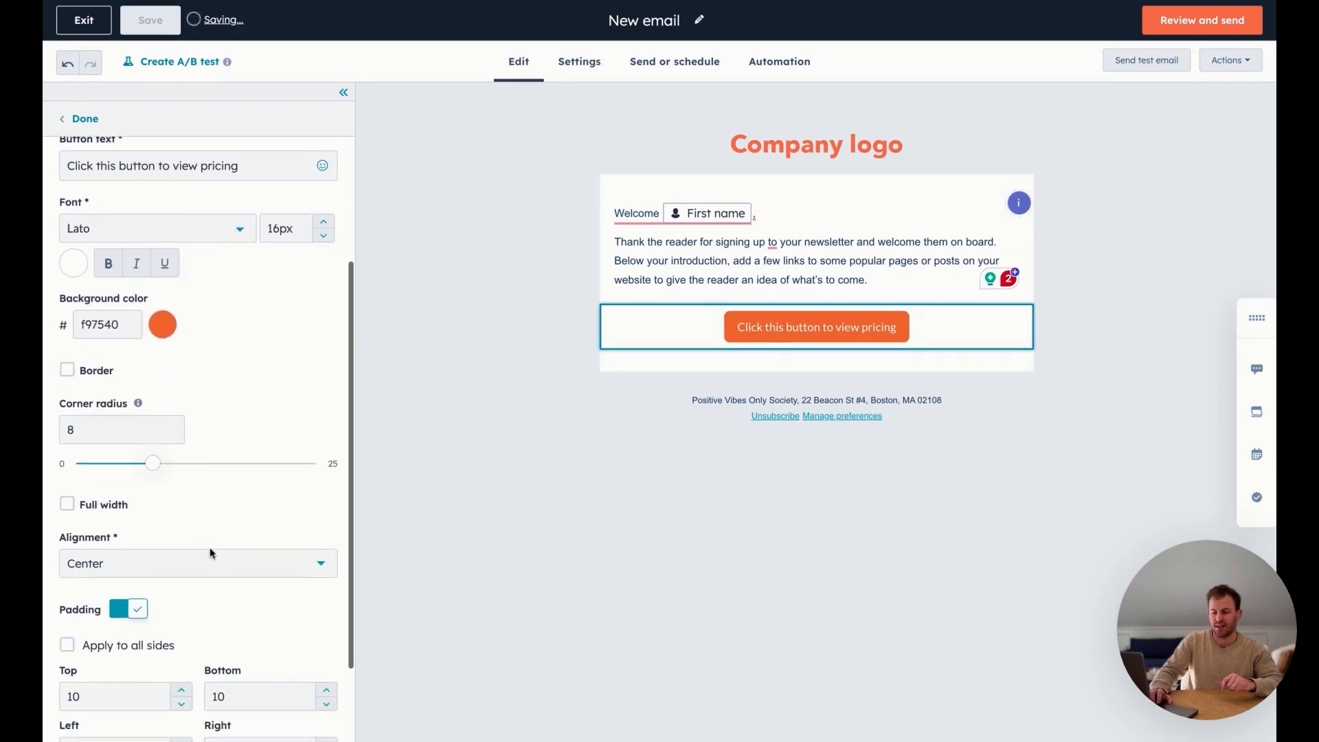
pyautogui.scroll(-2, 200, 524)
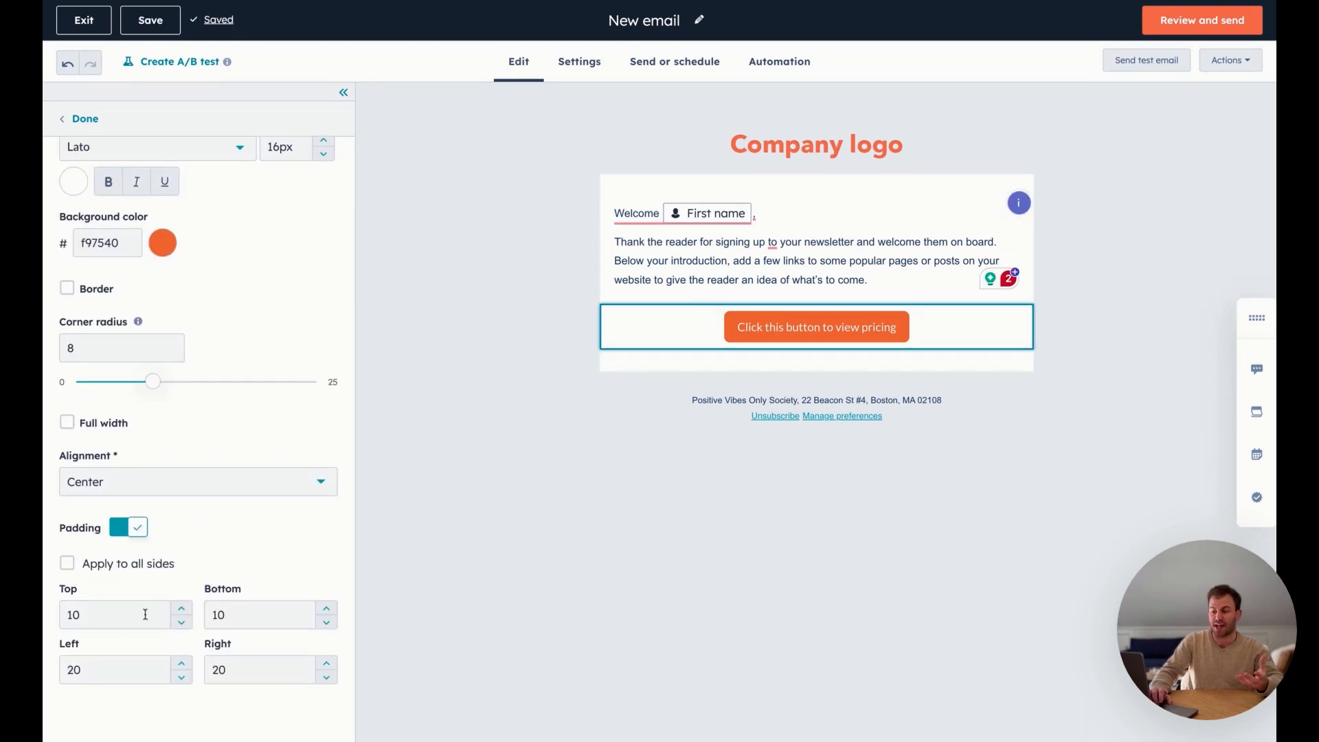
pyautogui.scroll(4, 197, 467)
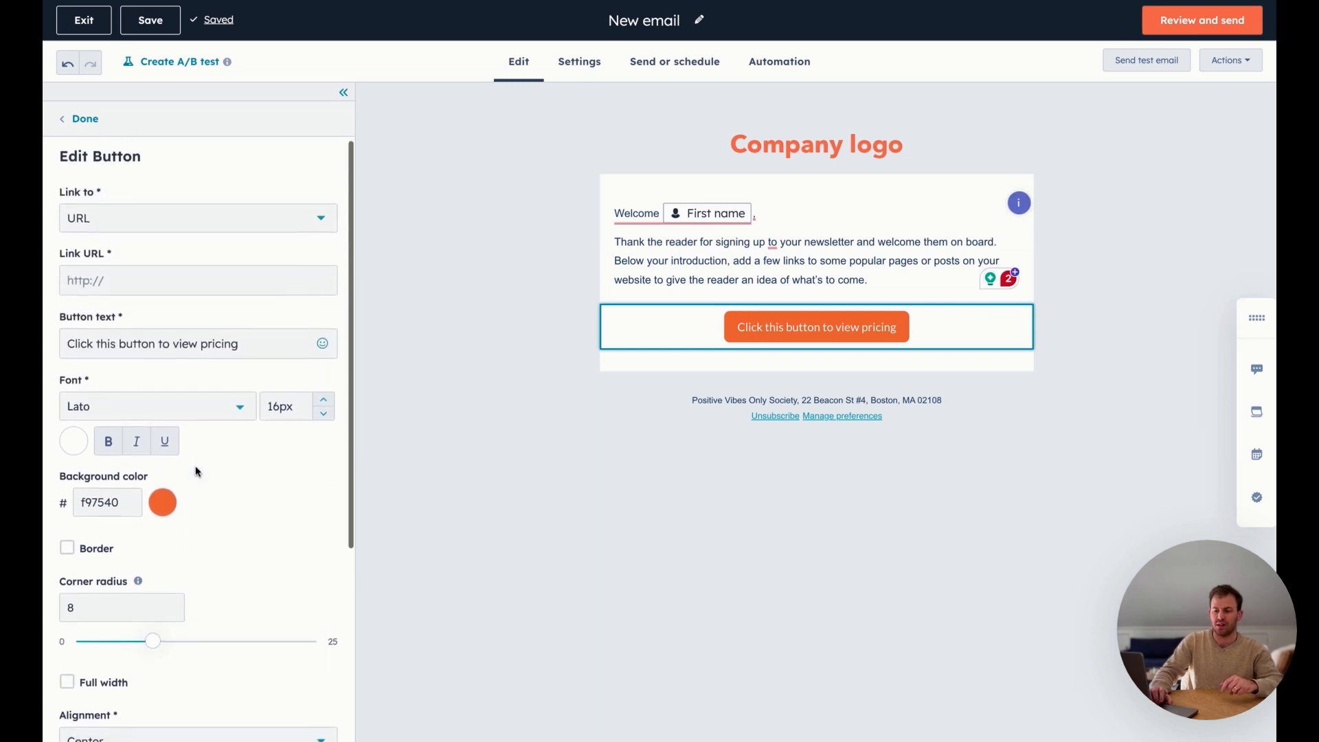
# - Review the rest of the pricing button's settings and finish editing the button
pyautogui.scroll(-5, 196, 471)
pyautogui.scroll(5, 196, 471)
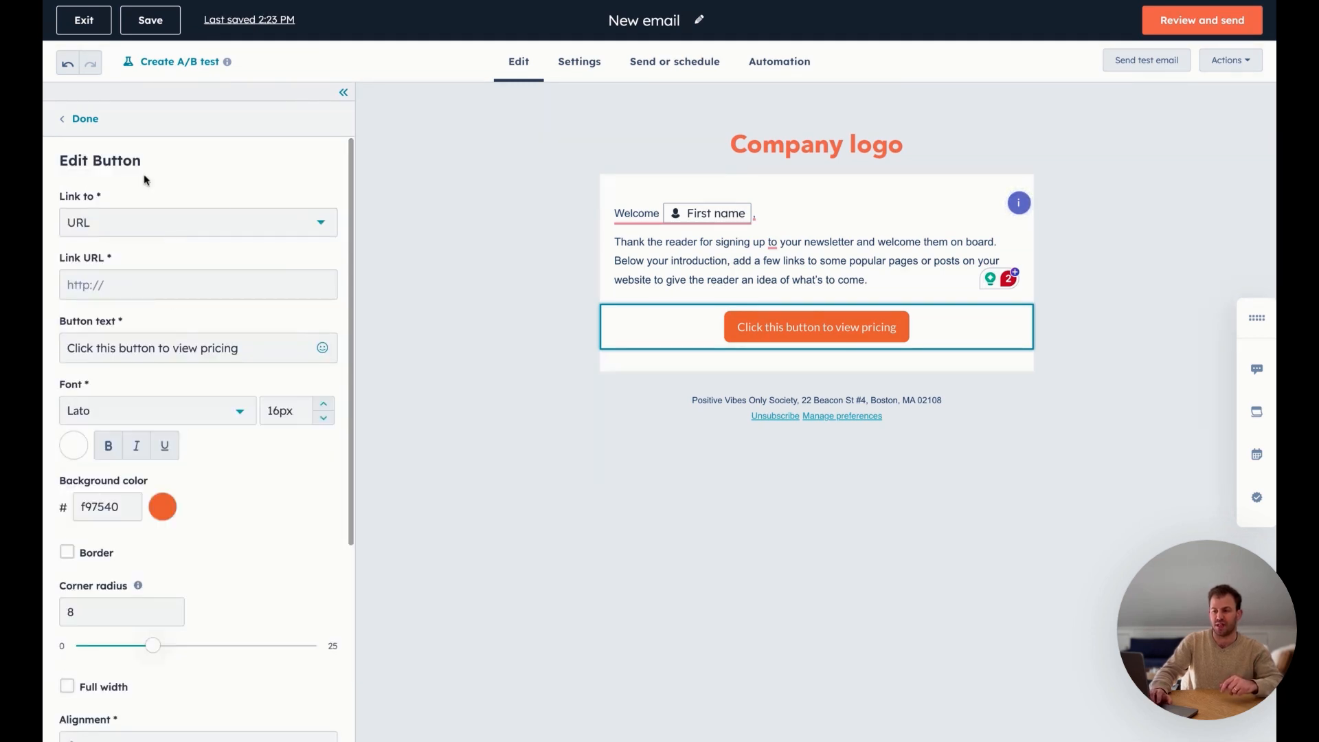
pyautogui.click(85, 121)
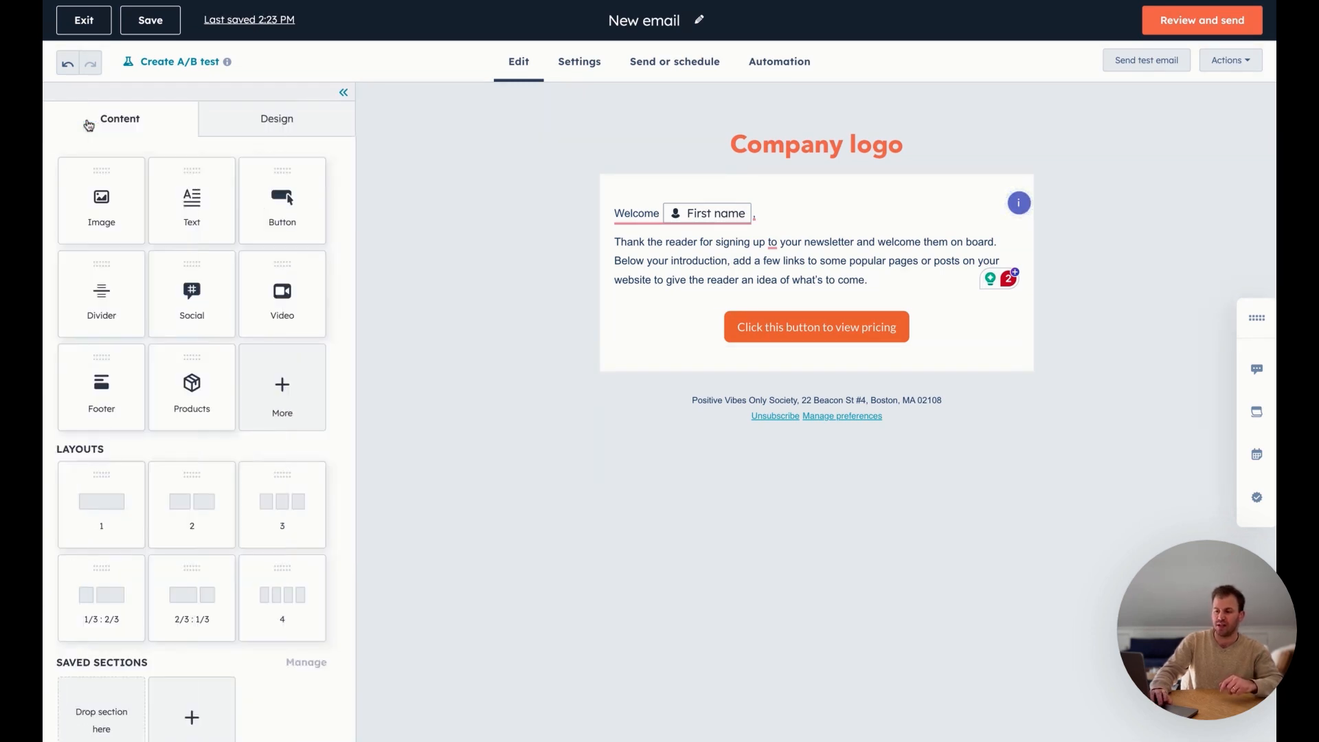
# - Preview the email with its pricing button in the desktop and mobile layouts, and return to the editor
pyautogui.click(1227, 62)
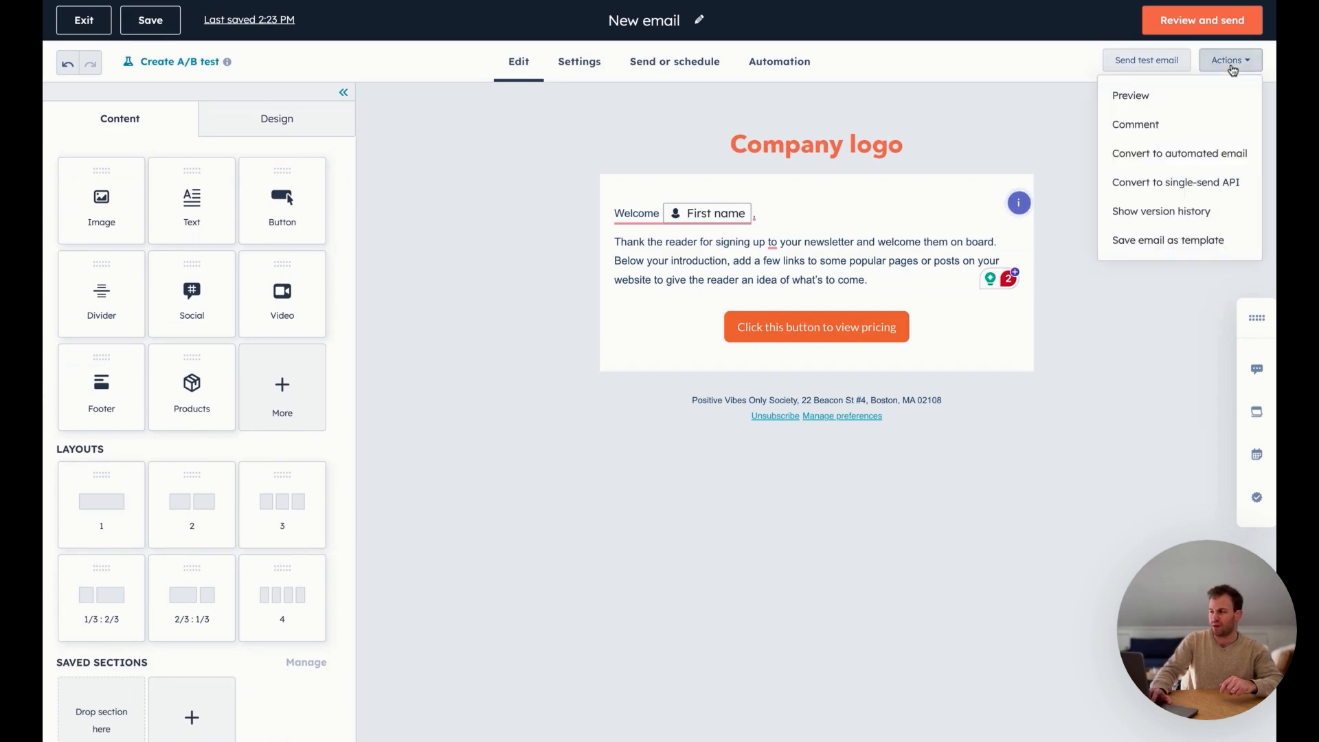
pyautogui.click(1184, 97)
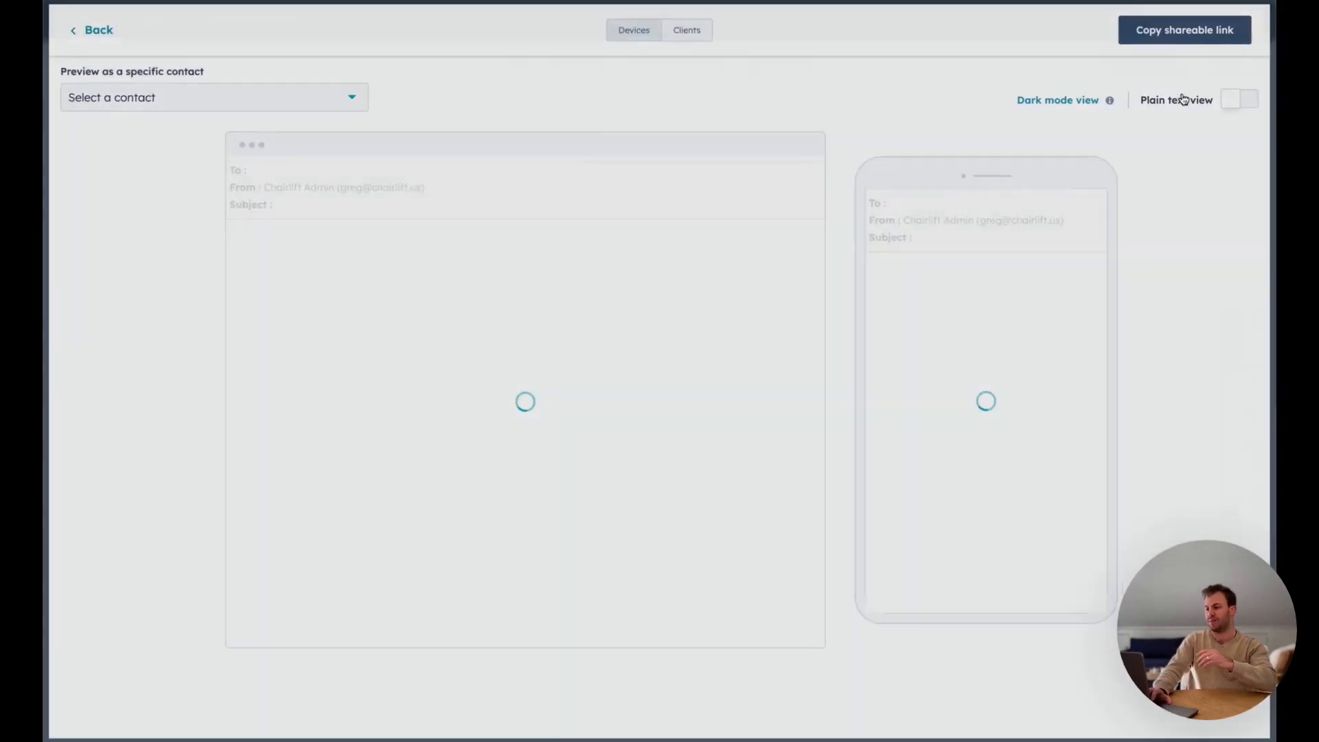
pyautogui.scroll(-1, 971, 380)
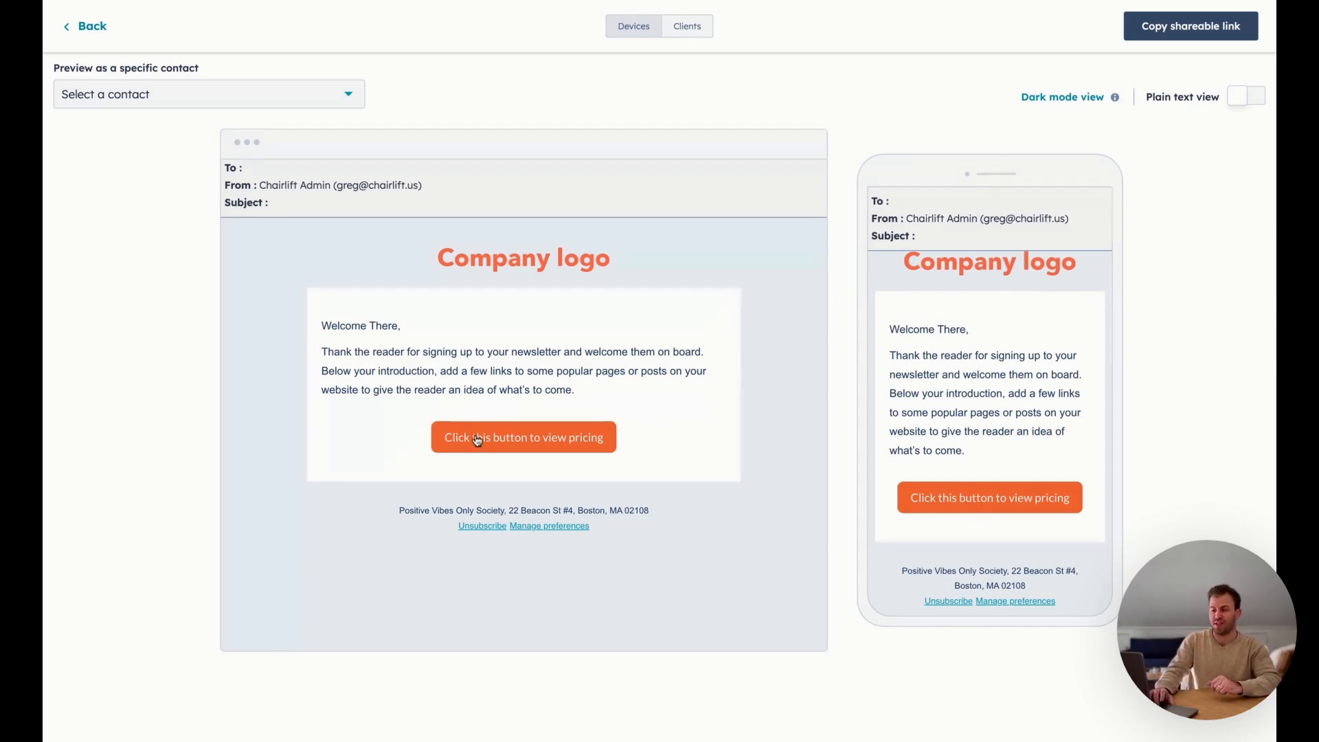
pyautogui.scroll(1, 987, 379)
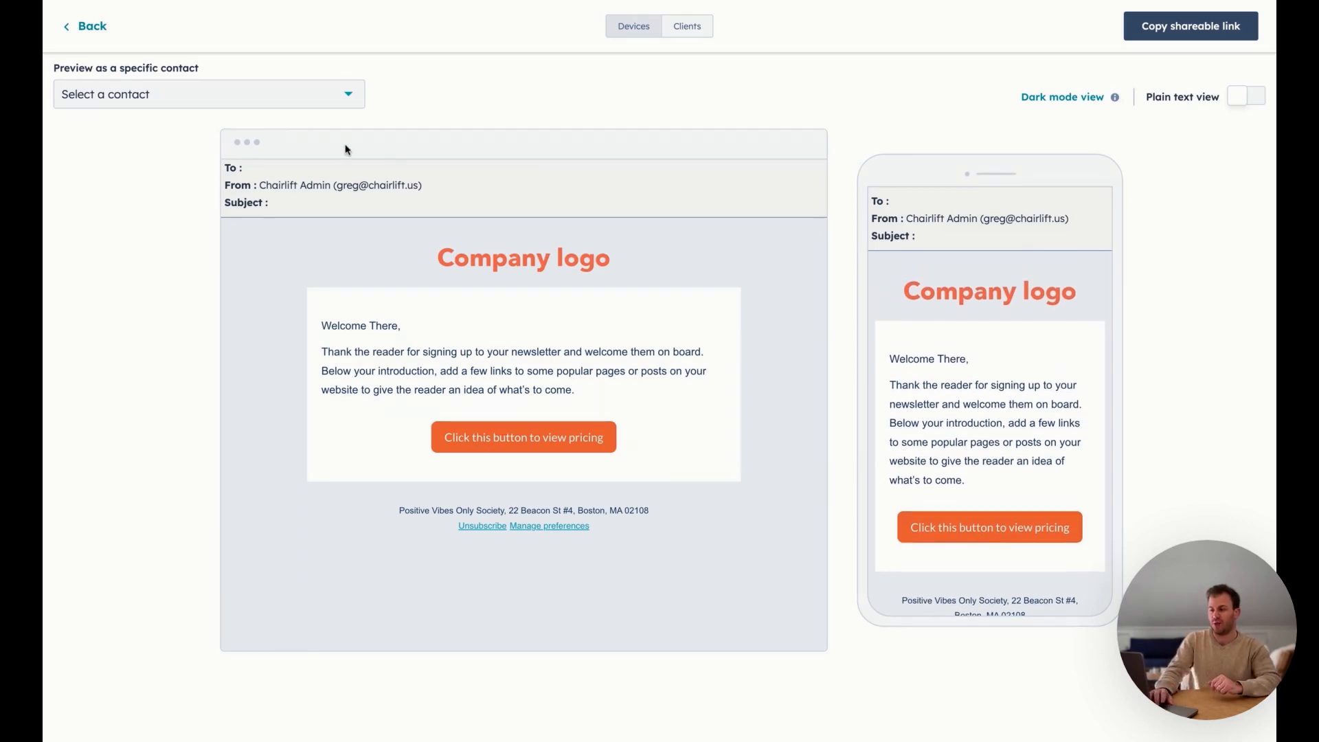
pyautogui.click(85, 27)
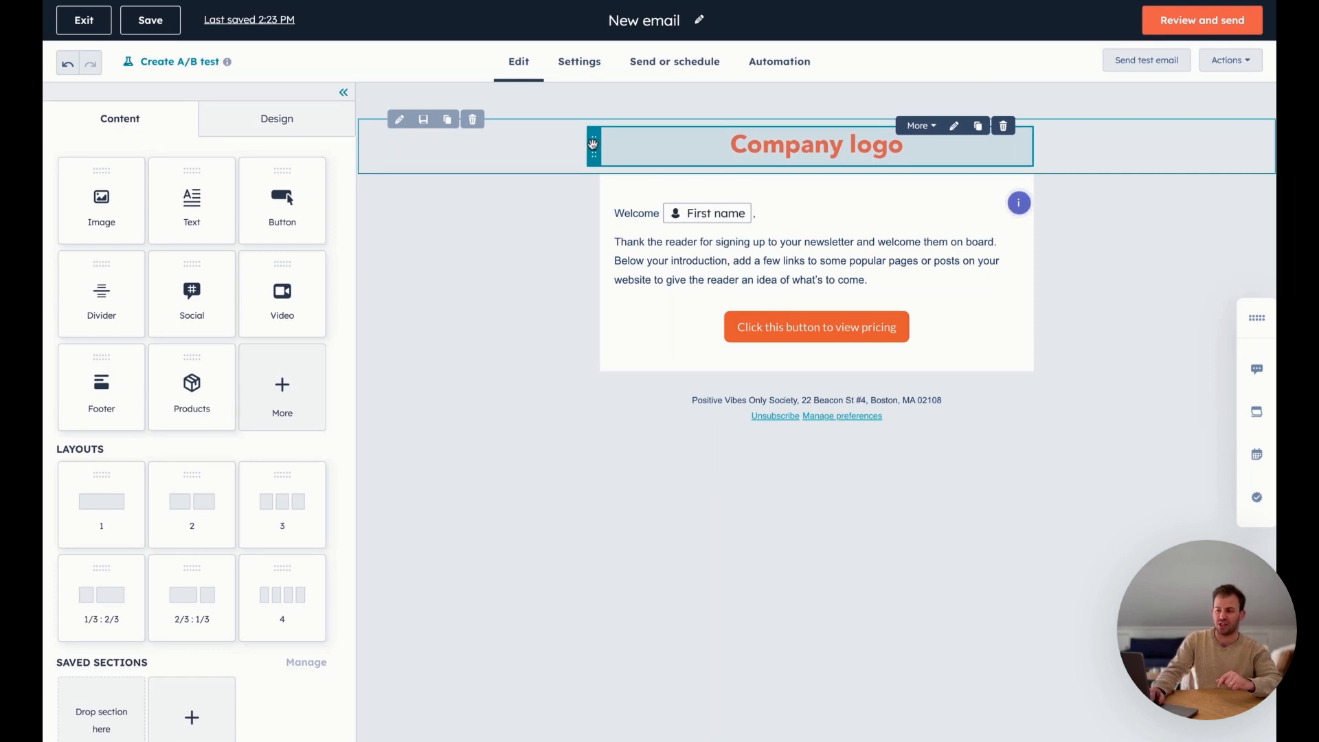
# - Move the company logo into the content section above the greeting and delete the emptied section
pyautogui.moveTo(592, 144); pyautogui.dragTo(809, 188)
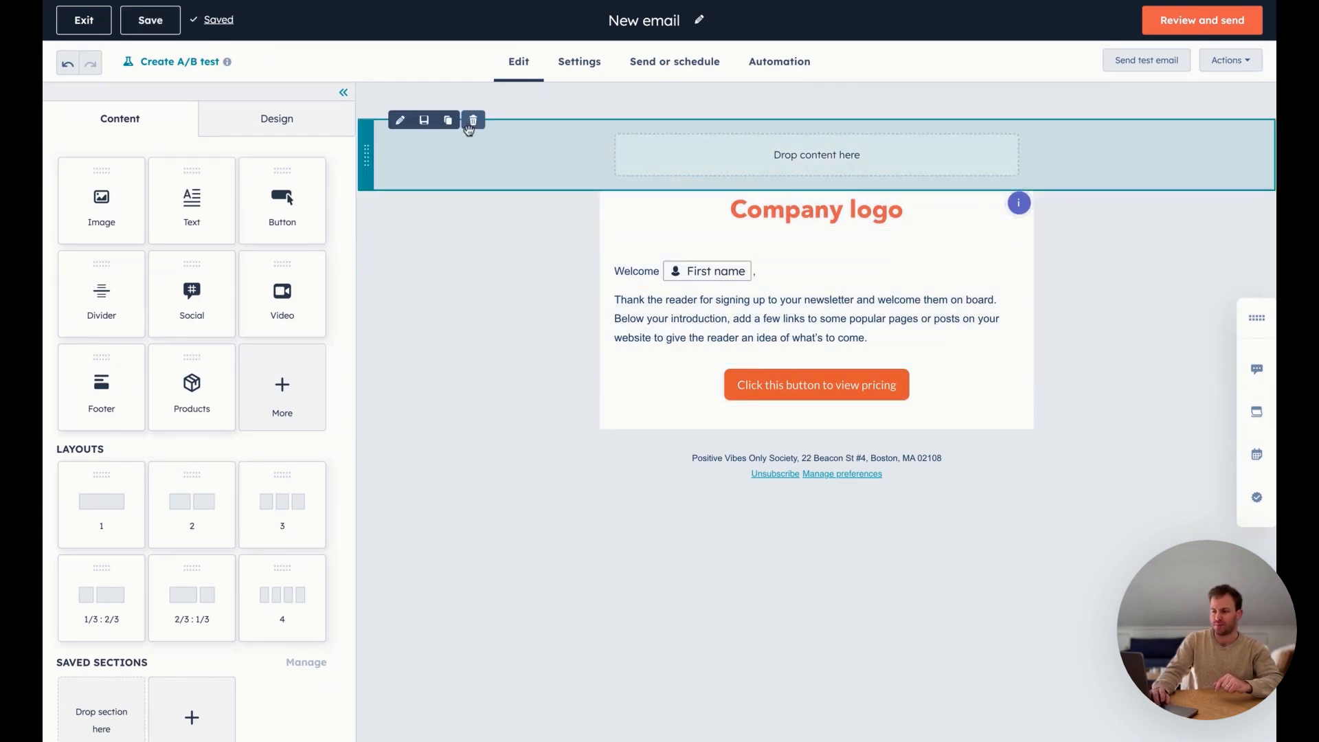
pyautogui.click(474, 122)
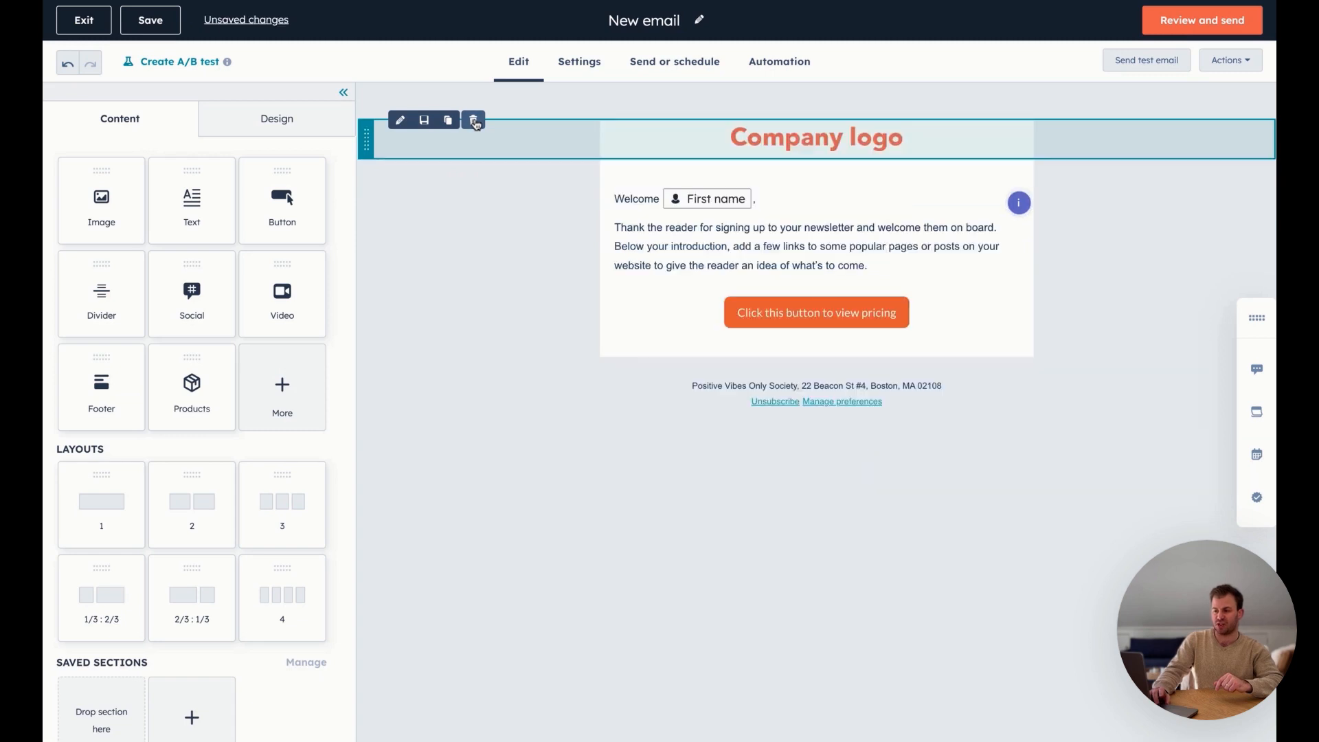
# - Replace the company logo placeholder with the black hexagon logo from the recent images
pyautogui.click(797, 140)
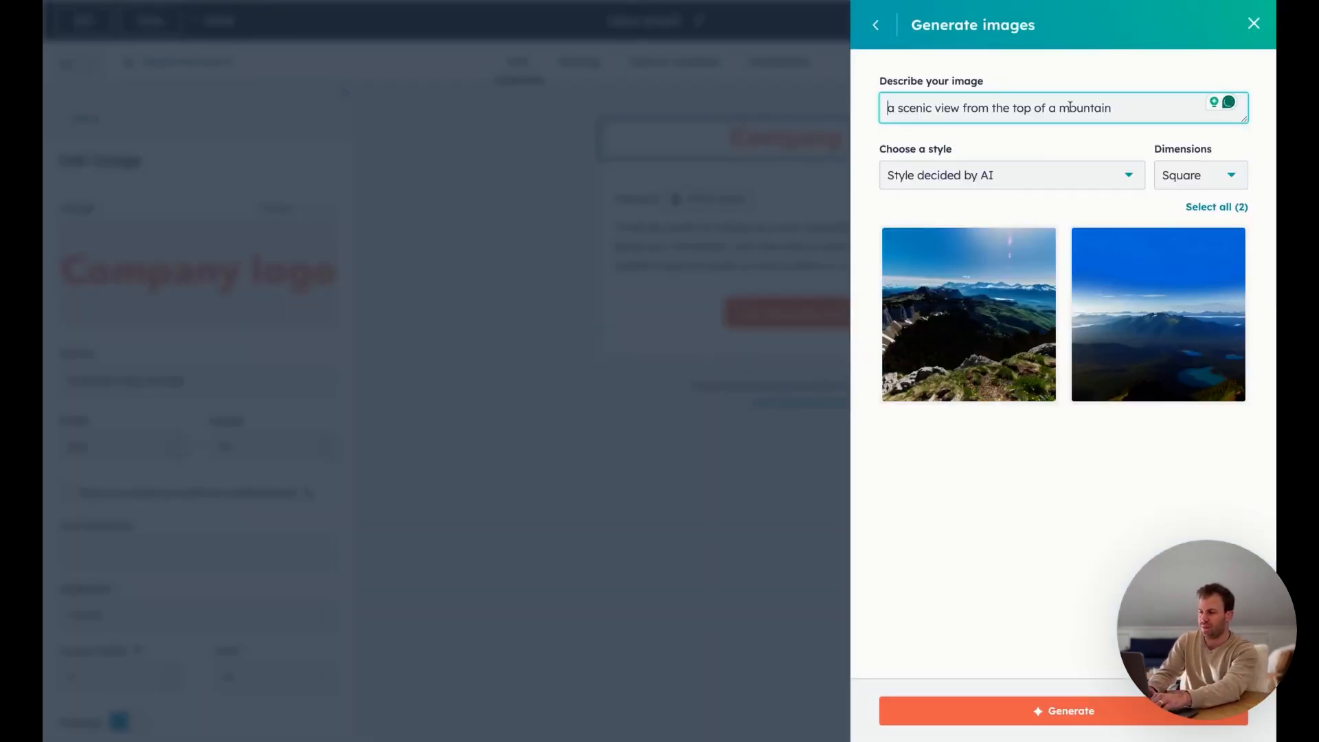
pyautogui.tripleClick(1070, 106)
pyautogui.press('BackSpace')
pyautogui.click(876, 28)
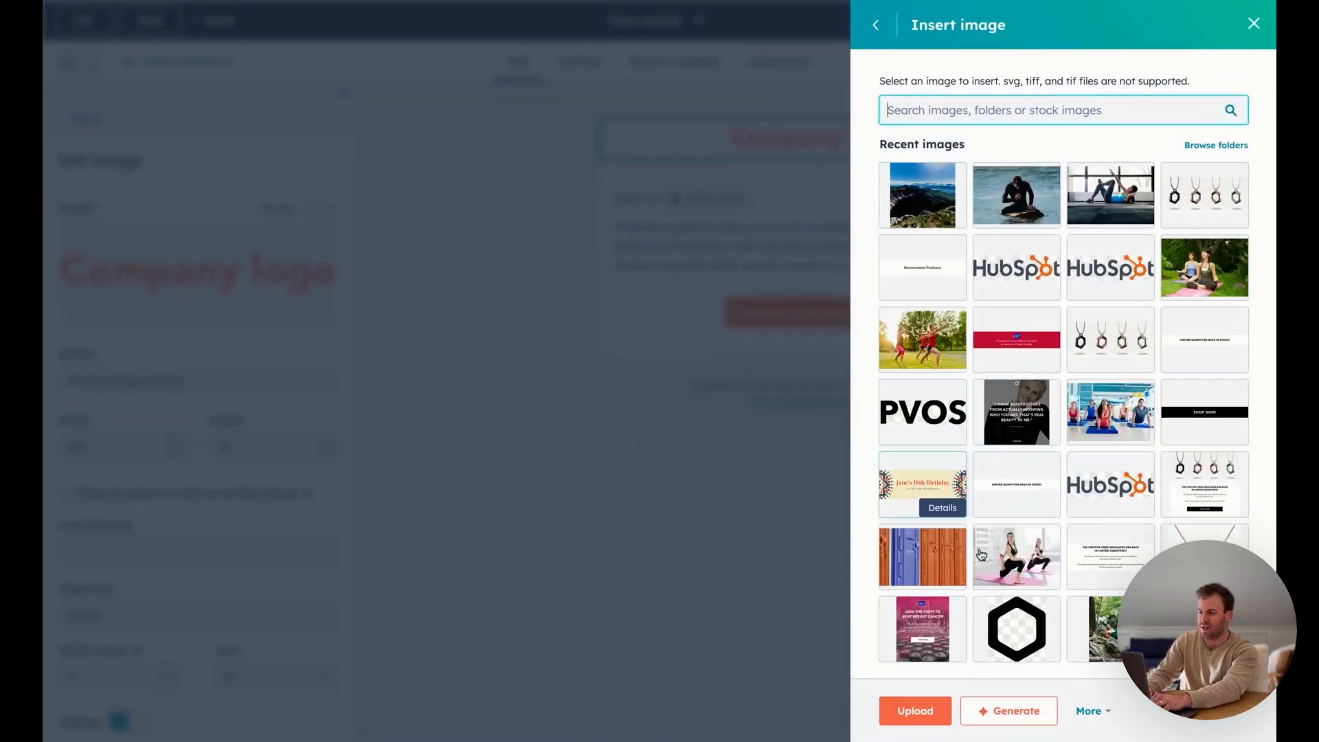
pyautogui.click(1015, 628)
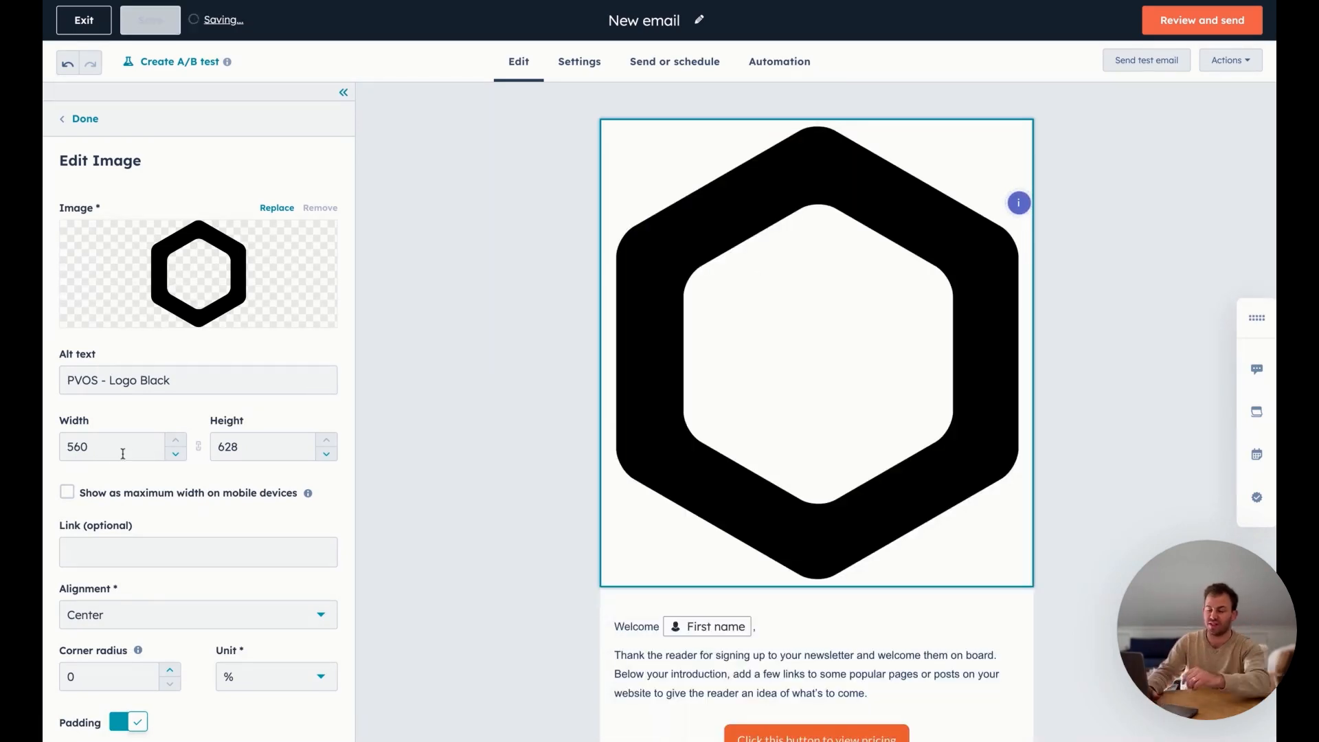
# - Set the hexagon logo's width to 35
pyautogui.doubleClick(108, 458)
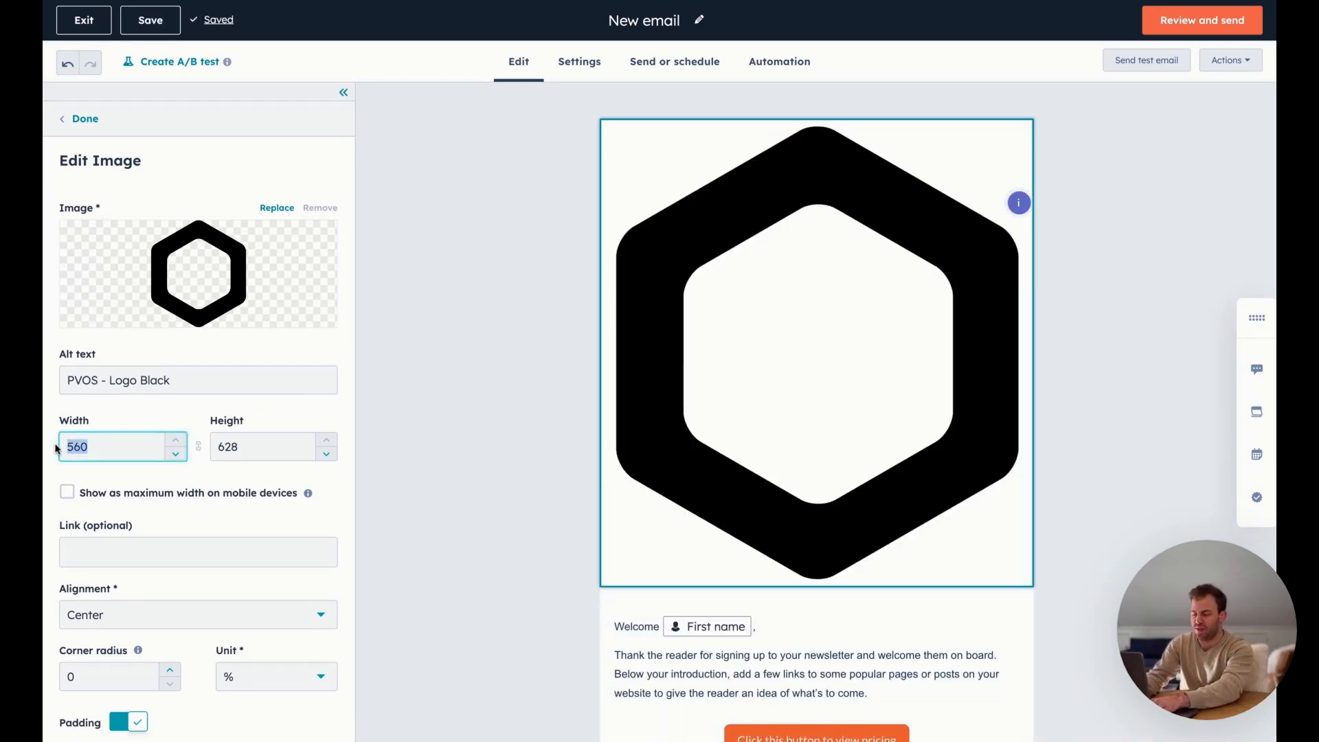
pyautogui.write('45')
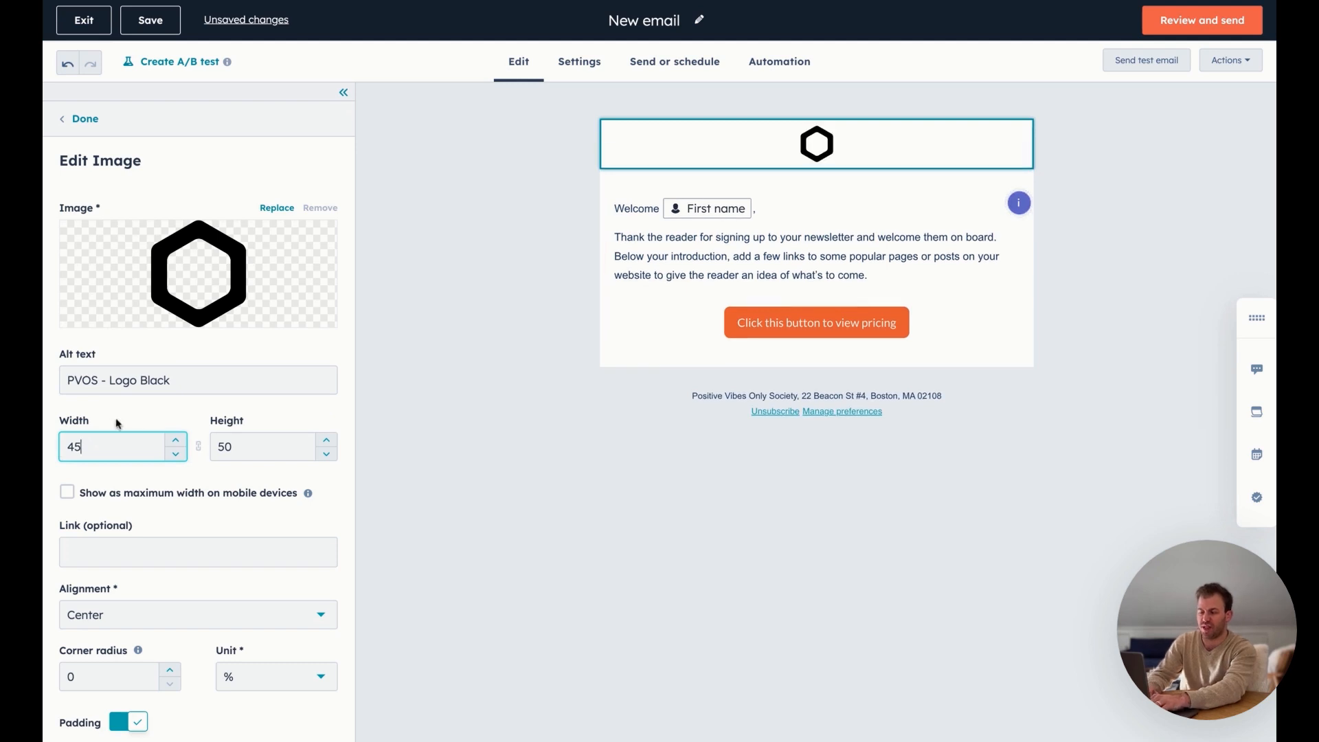
pyautogui.write('35')
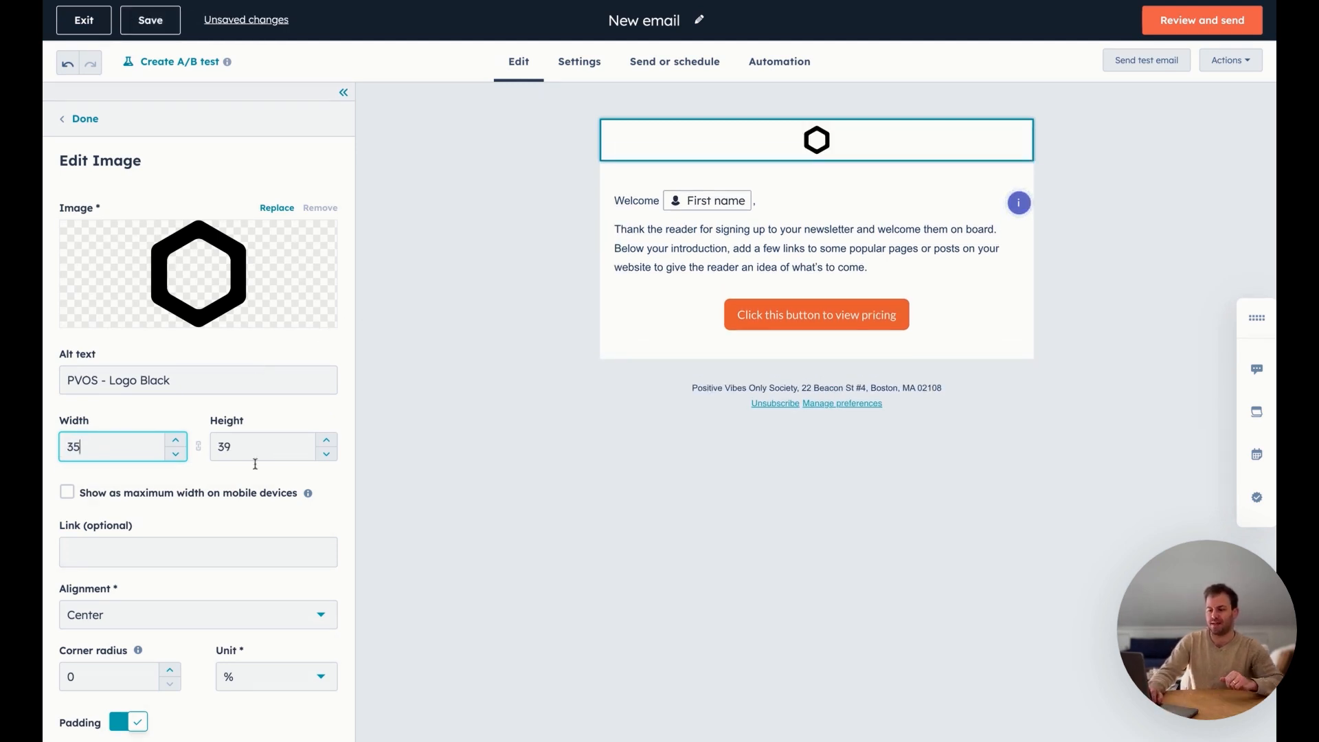
pyautogui.scroll(-1, 255, 538)
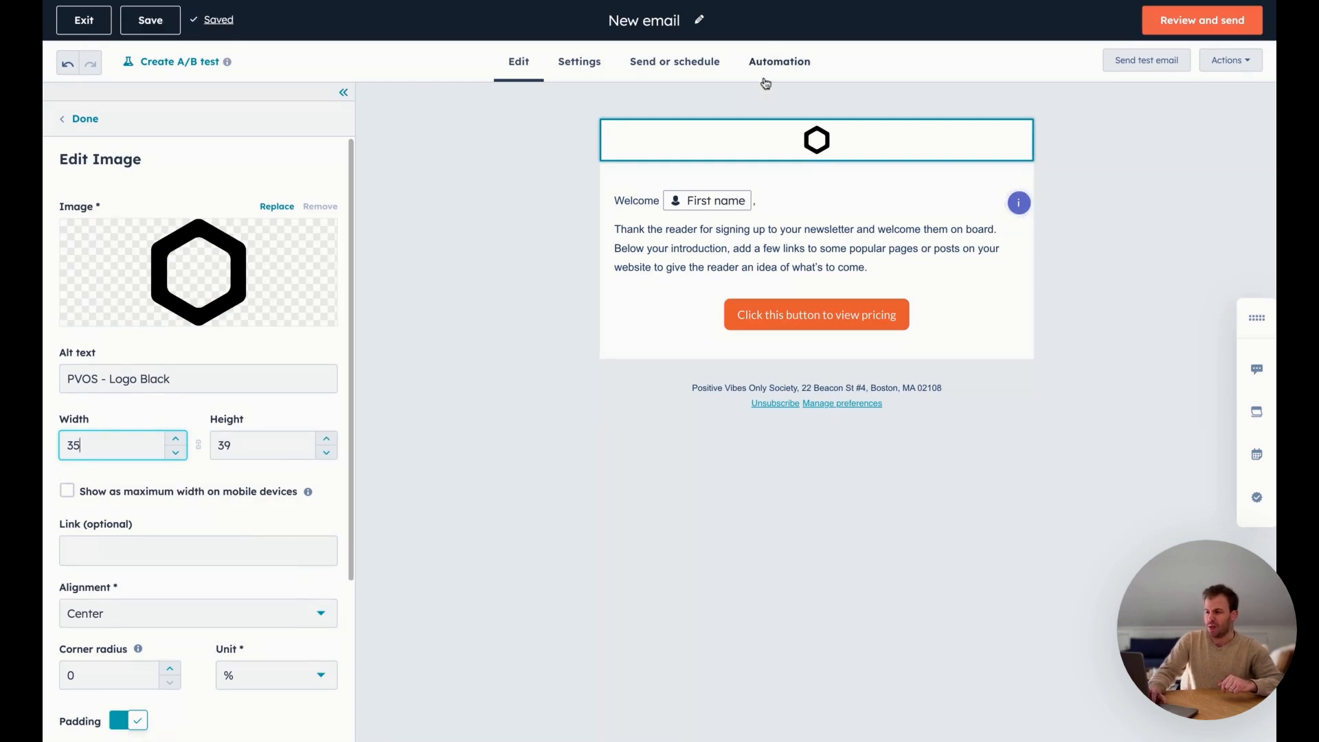
# - Preview the email to check the resized logo, and return to the editor
pyautogui.click(1221, 60)
pyautogui.click(1153, 98)
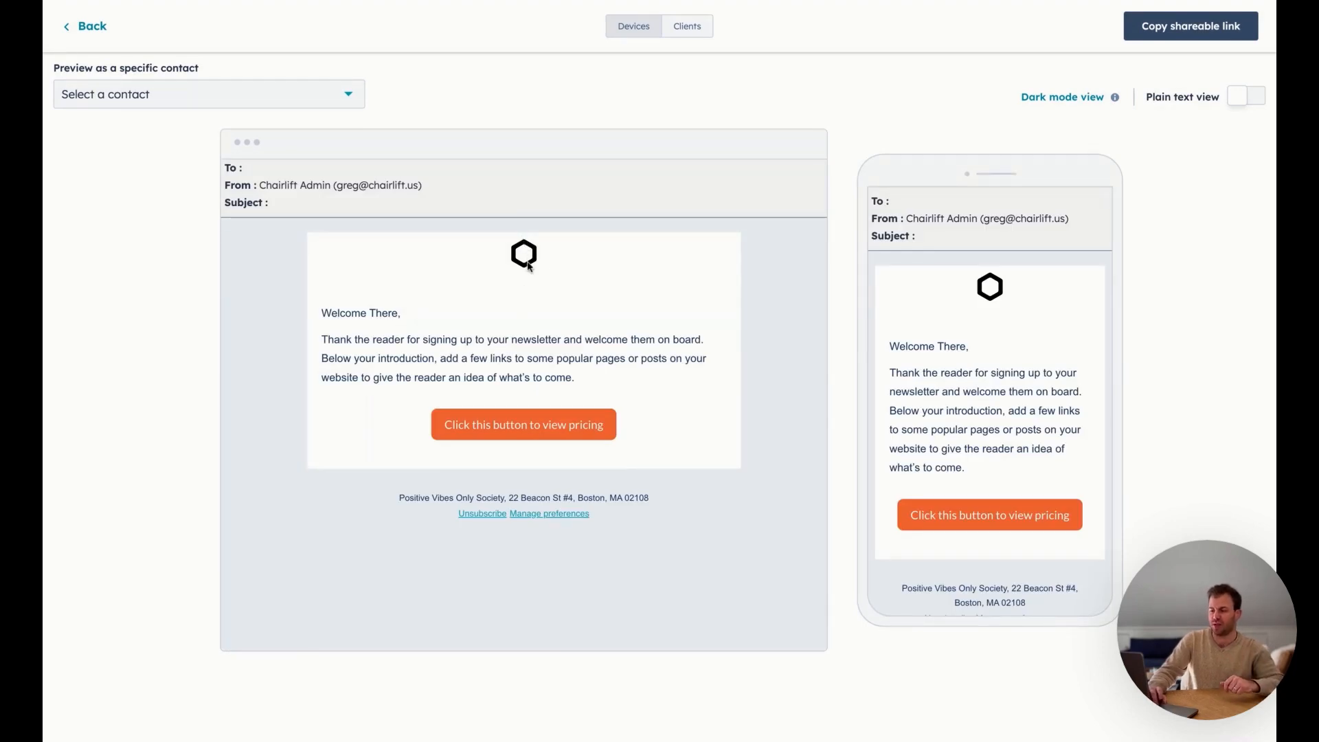
pyautogui.click(88, 31)
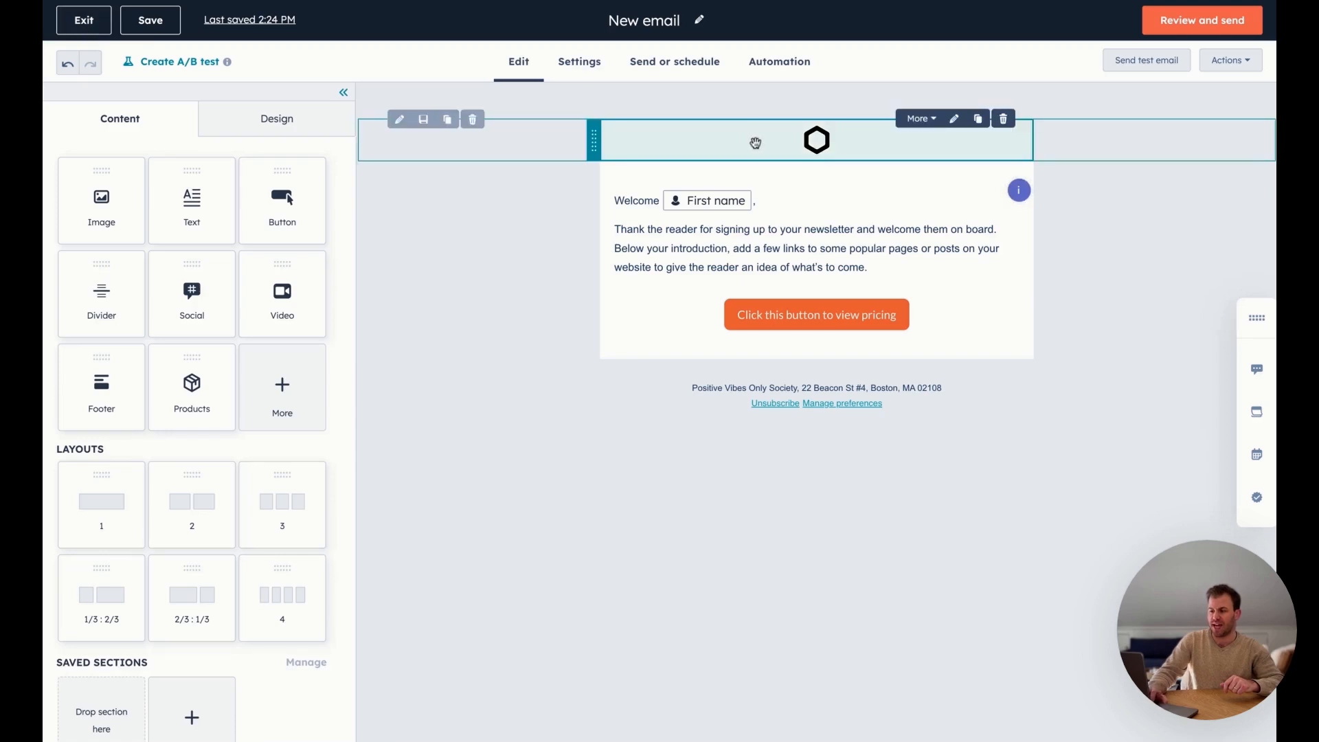
# - Set the hexagon logo's top padding to 30
pyautogui.click(767, 143)
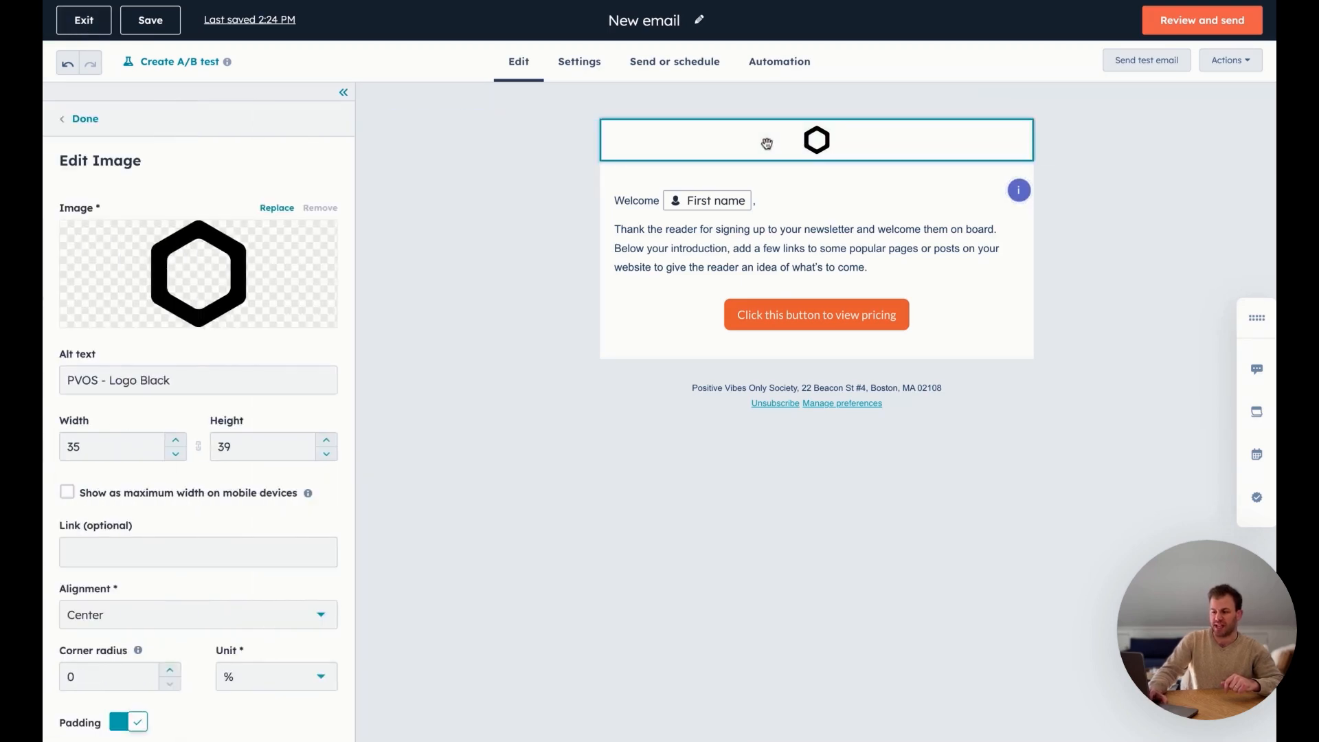
pyautogui.scroll(-5, 215, 503)
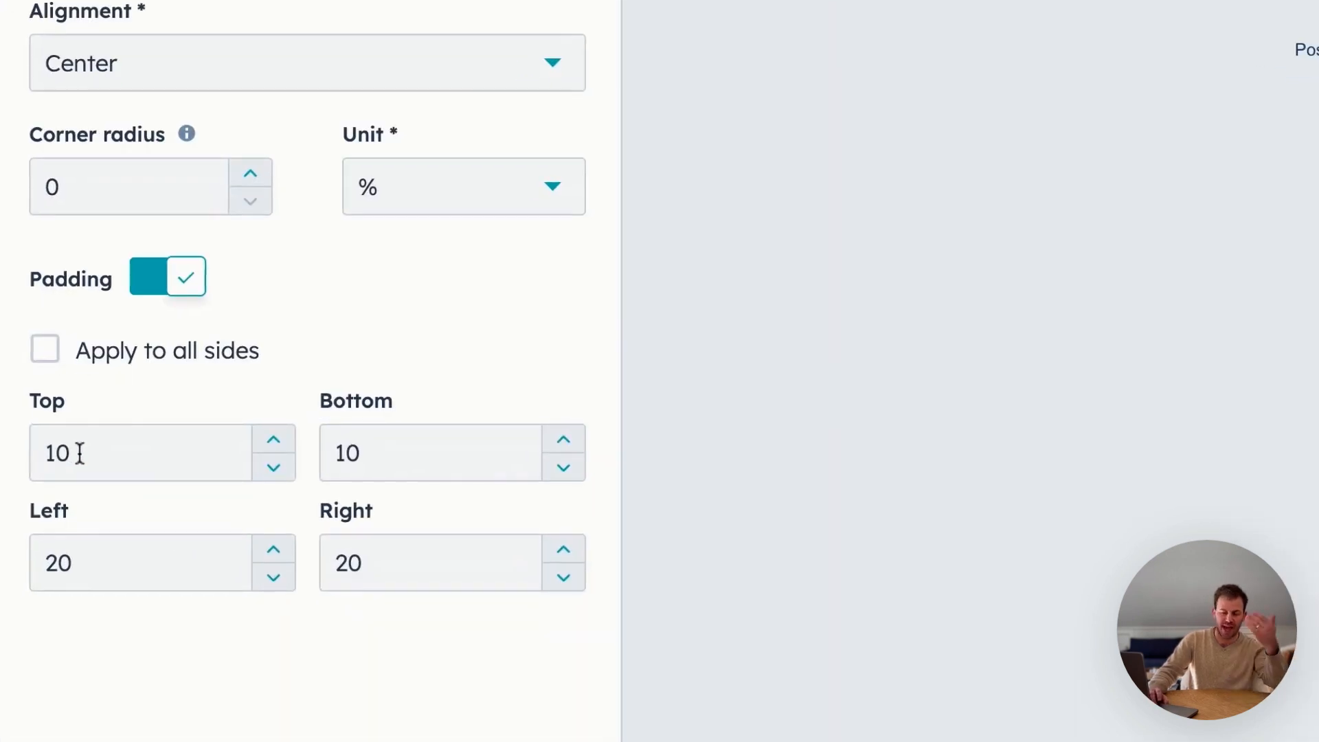
pyautogui.doubleClick(81, 452)
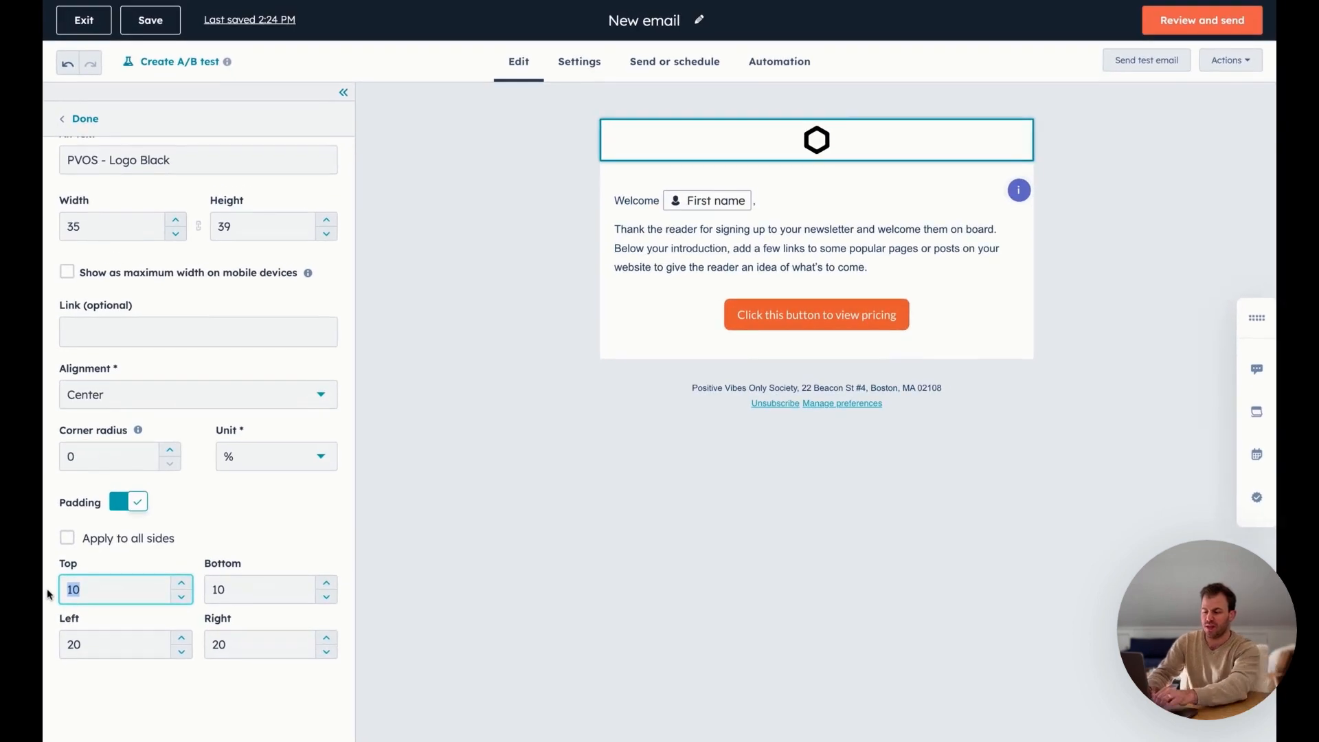
pyautogui.write('30')
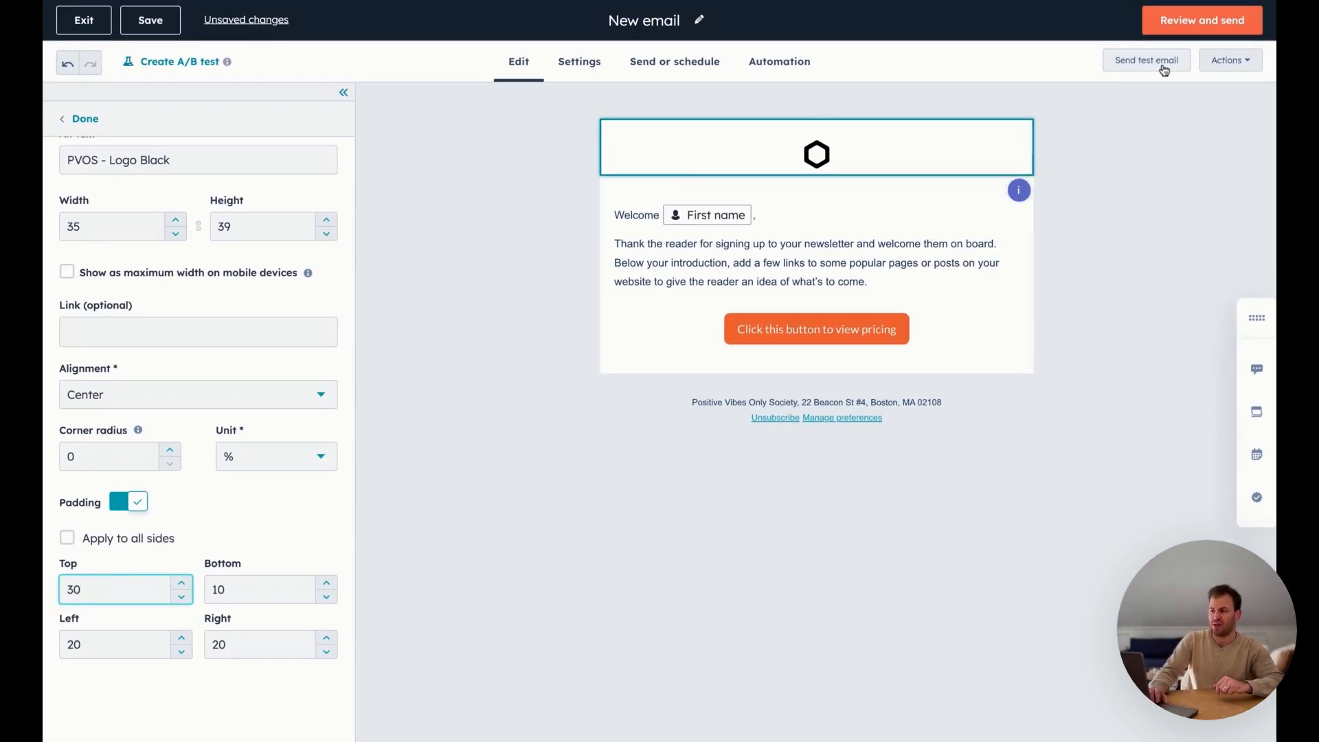
# - Preview the email to check the spacing above the logo, and return to the editor
pyautogui.click(1218, 66)
pyautogui.click(1177, 96)
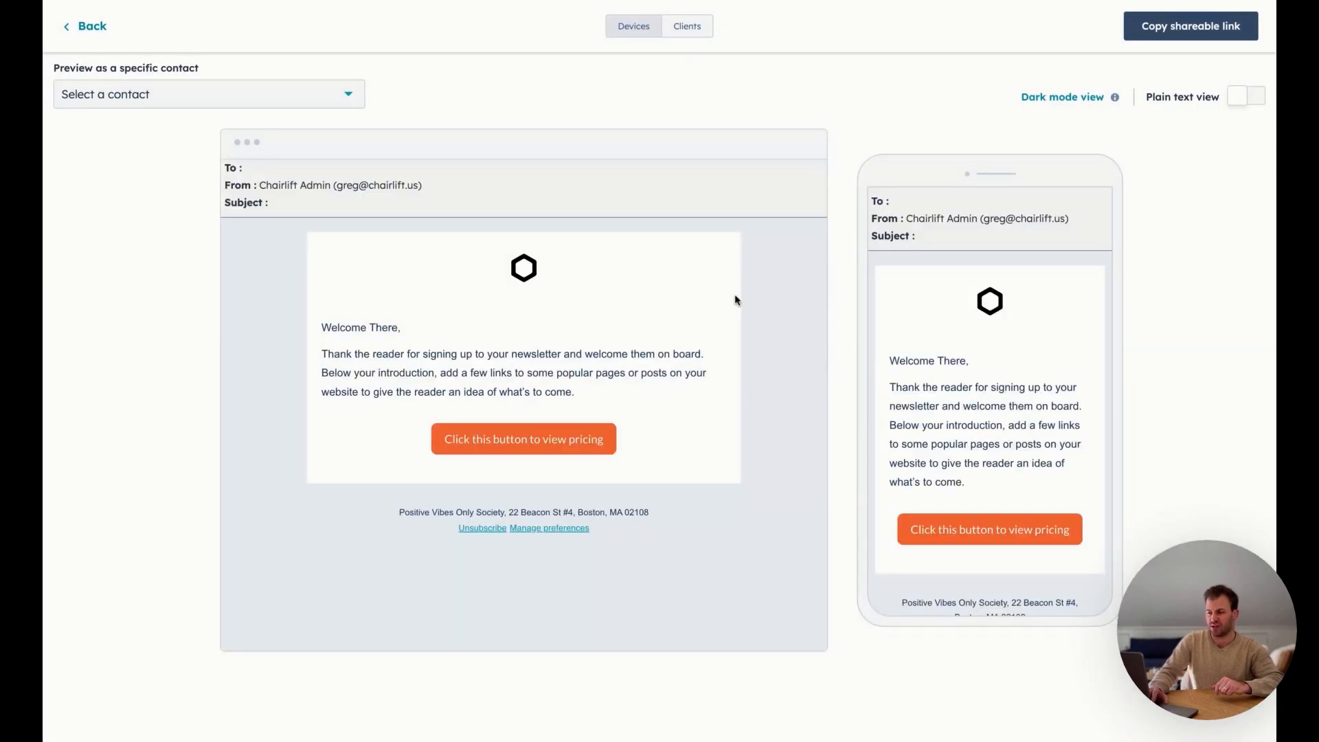
pyautogui.click(91, 29)
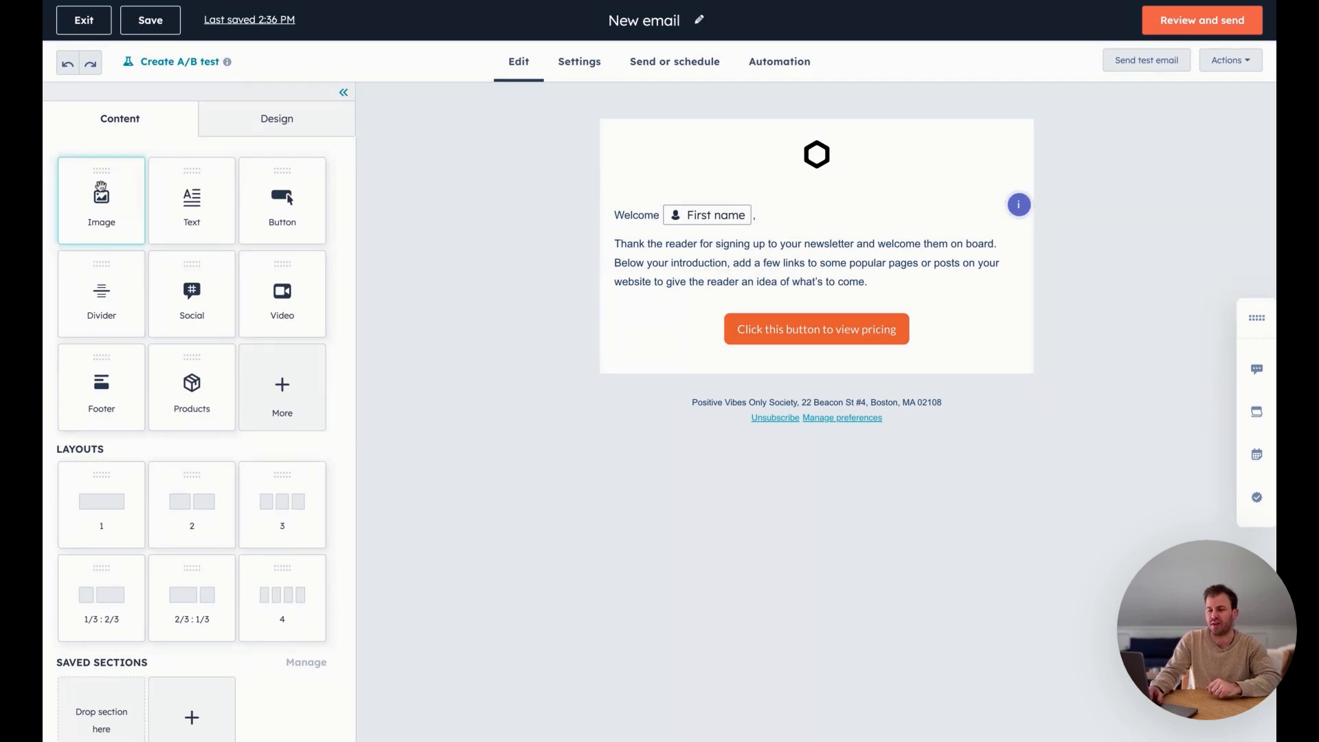
# - Add an image block between the introduction text and the pricing button, and insert the recent photo of the surfer
pyautogui.moveTo(102, 187); pyautogui.dragTo(759, 317)
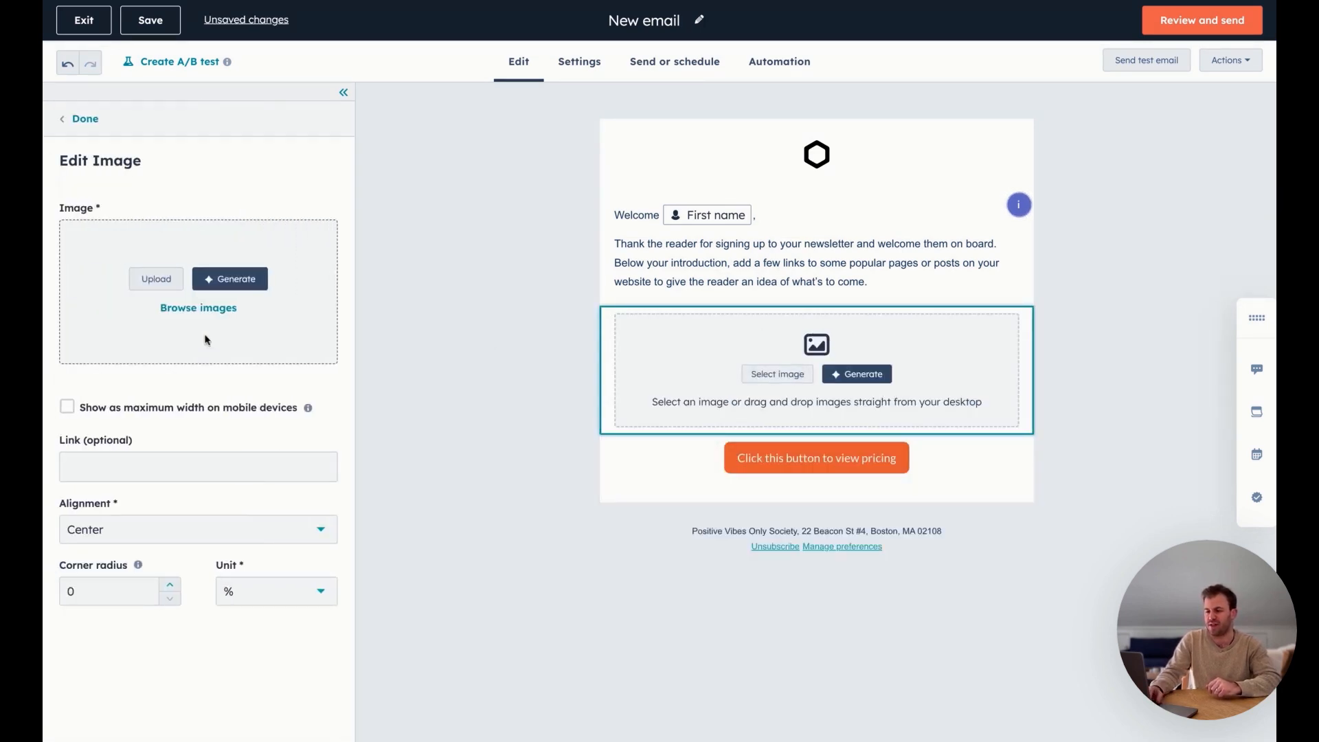
pyautogui.click(760, 377)
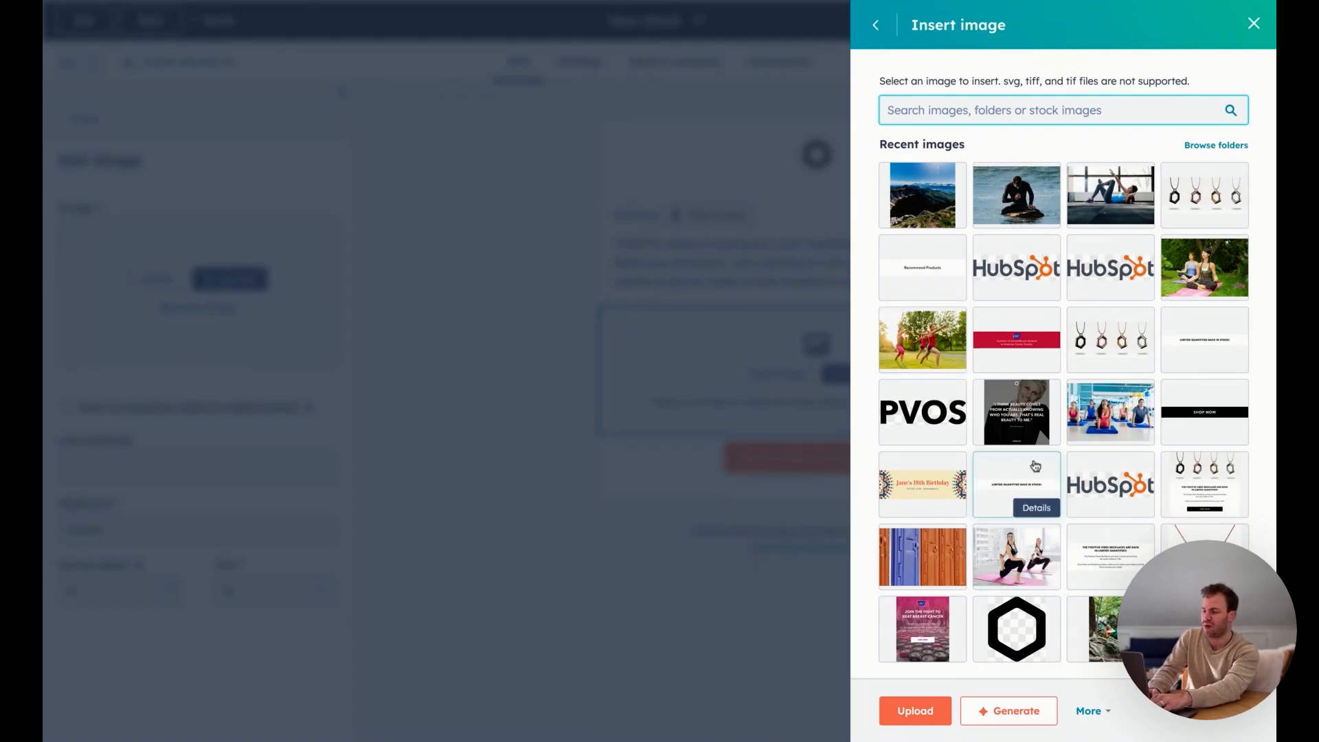
pyautogui.click(1018, 199)
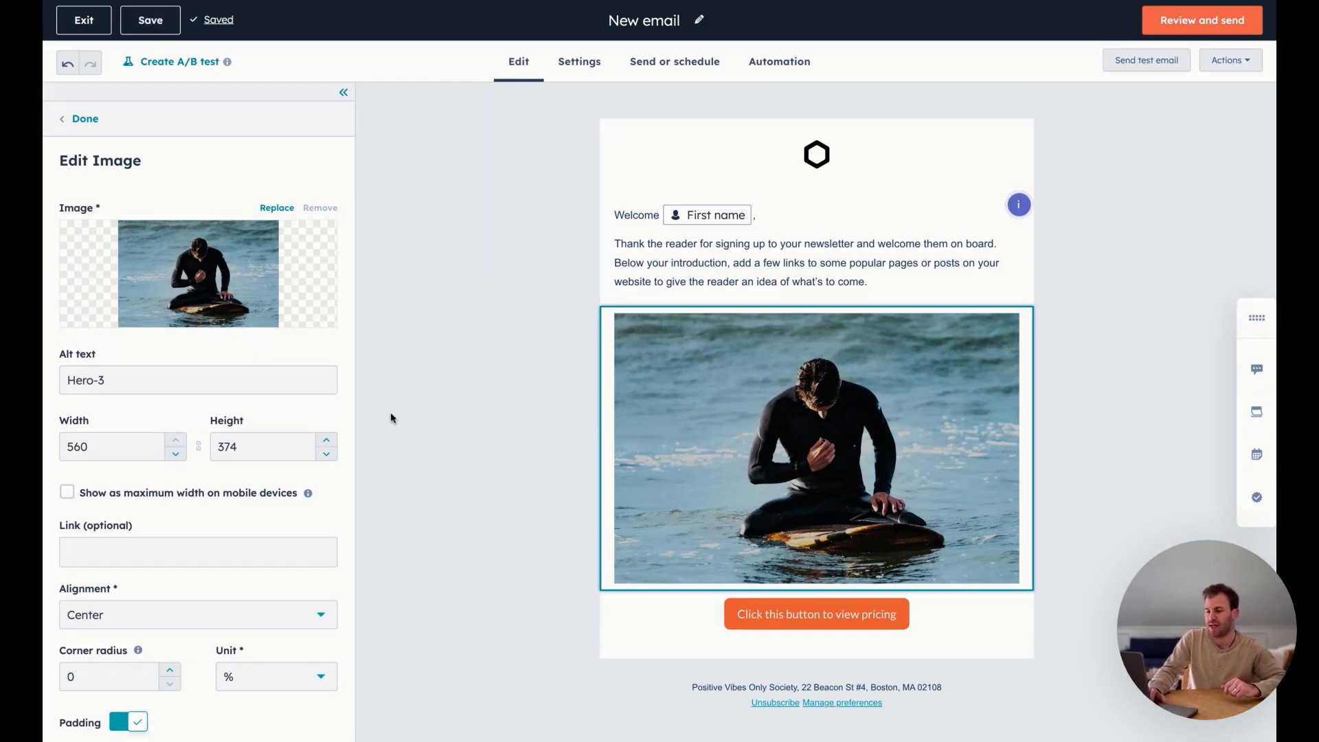
pyautogui.click(460, 565)
# - Set the pricing button's top padding to 30 and close its settings
pyautogui.click(700, 615)
pyautogui.scroll(-4, 196, 577)
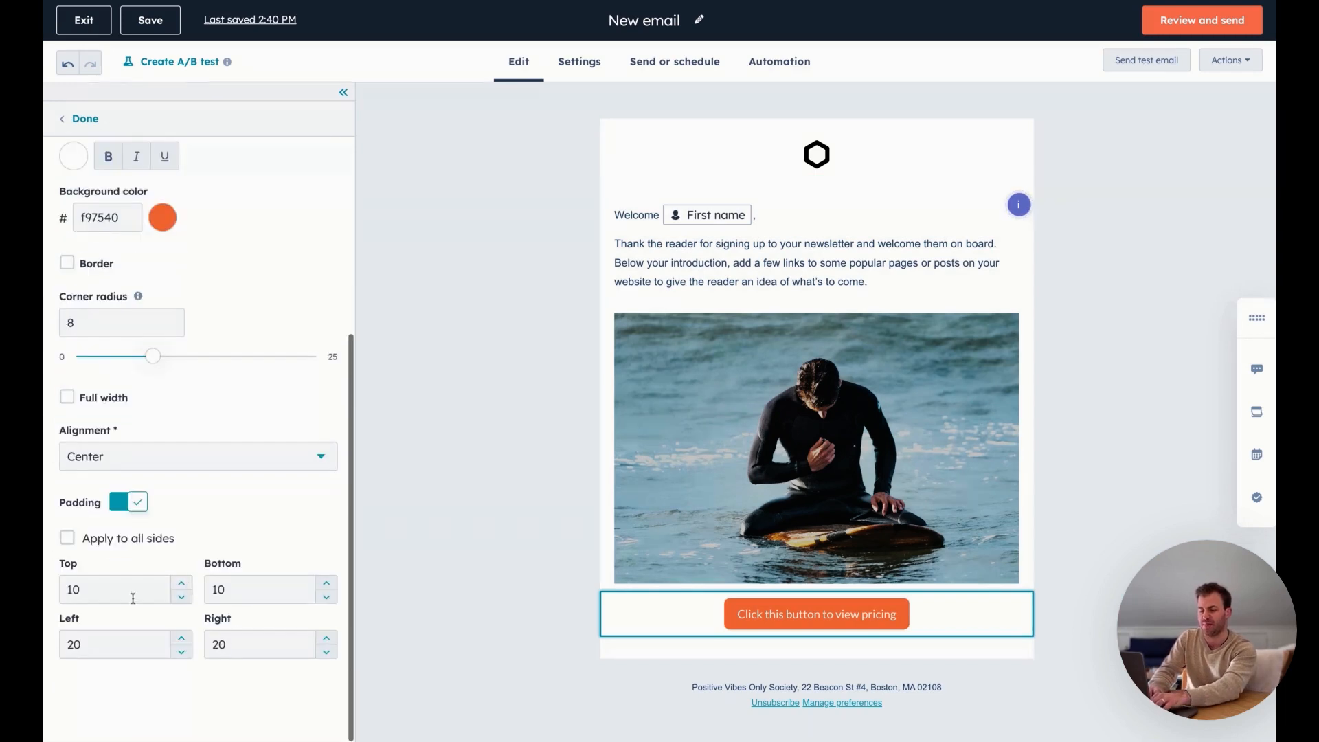
pyautogui.doubleClick(114, 588)
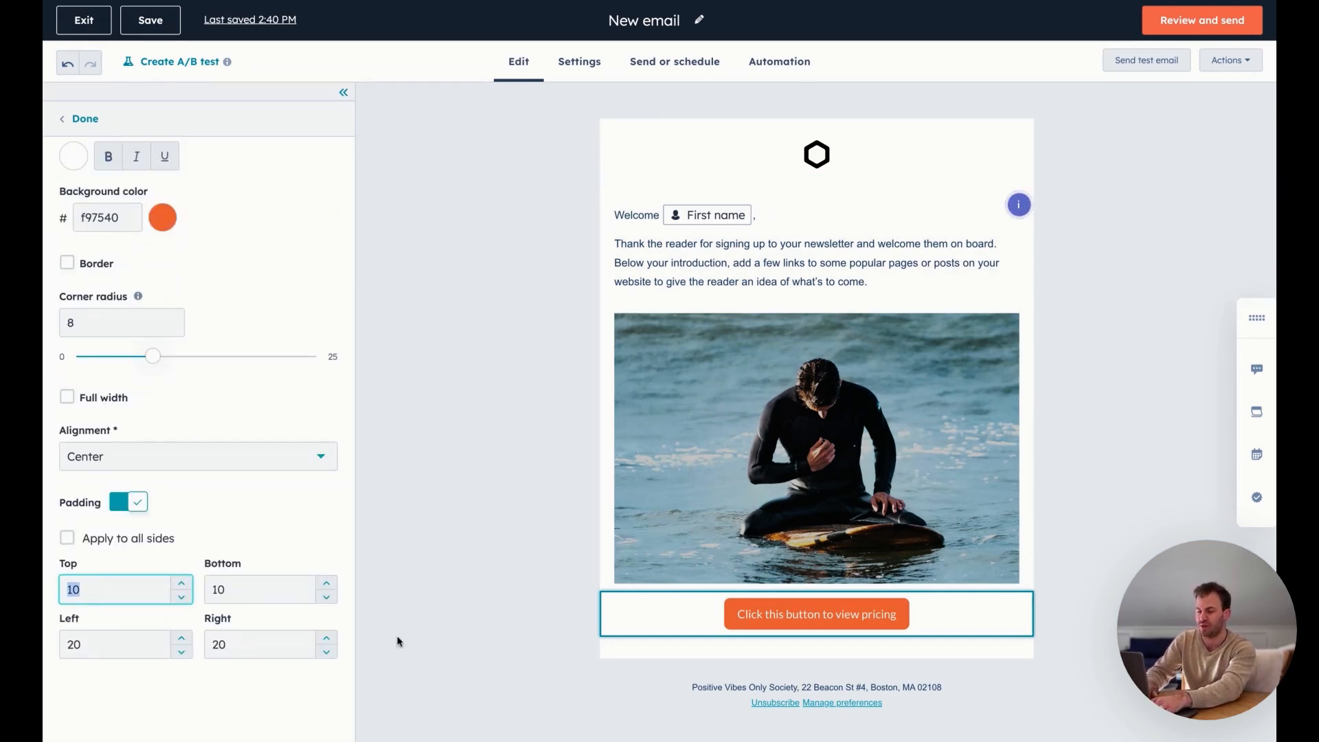
pyautogui.write('30')
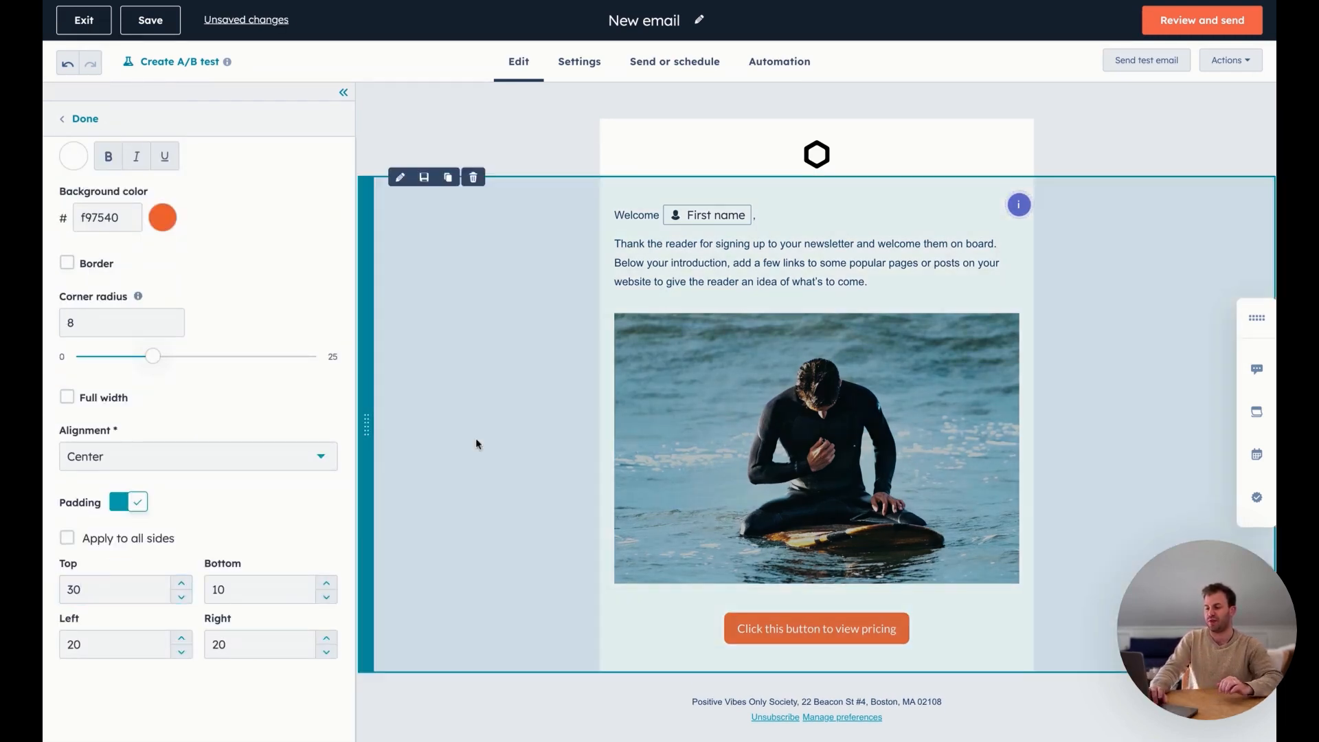
pyautogui.click(475, 438)
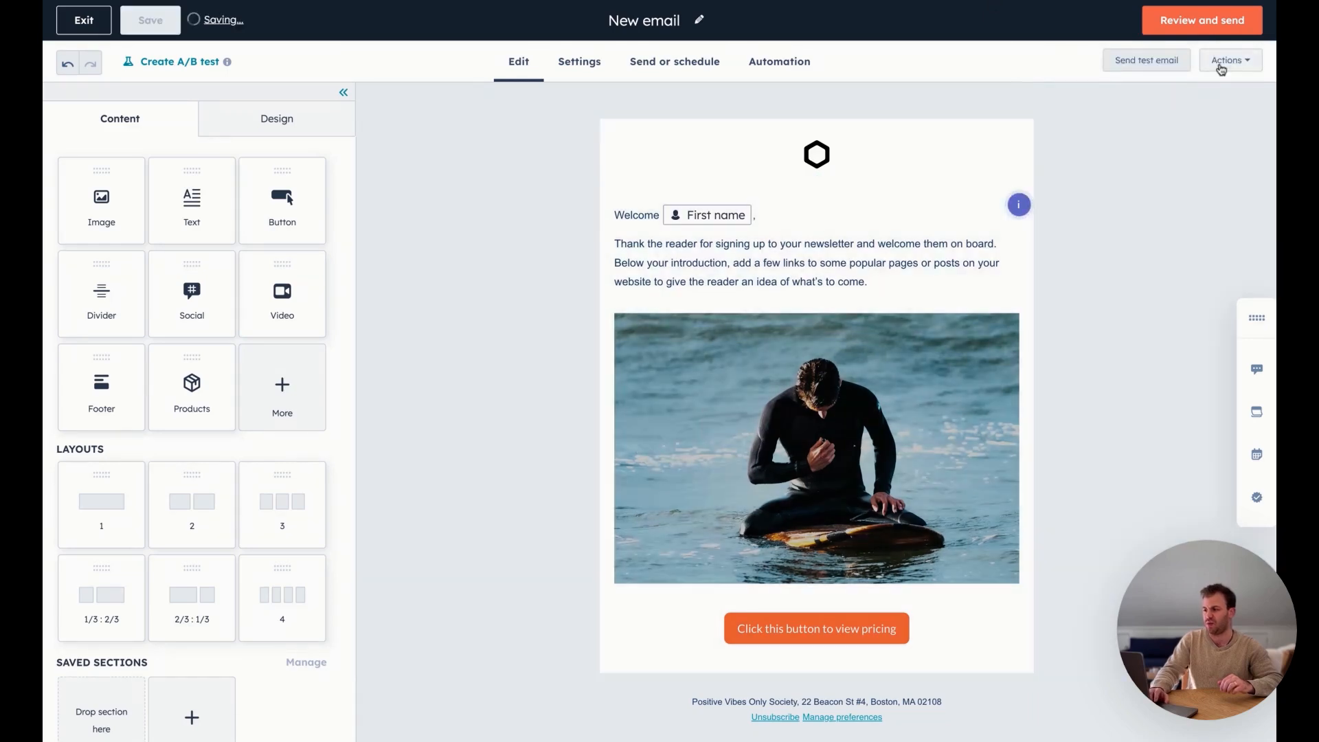
# - Preview the email with the surfer photo, examining both the desktop and mobile layouts from beginning to end
pyautogui.click(1217, 60)
pyautogui.click(1130, 94)
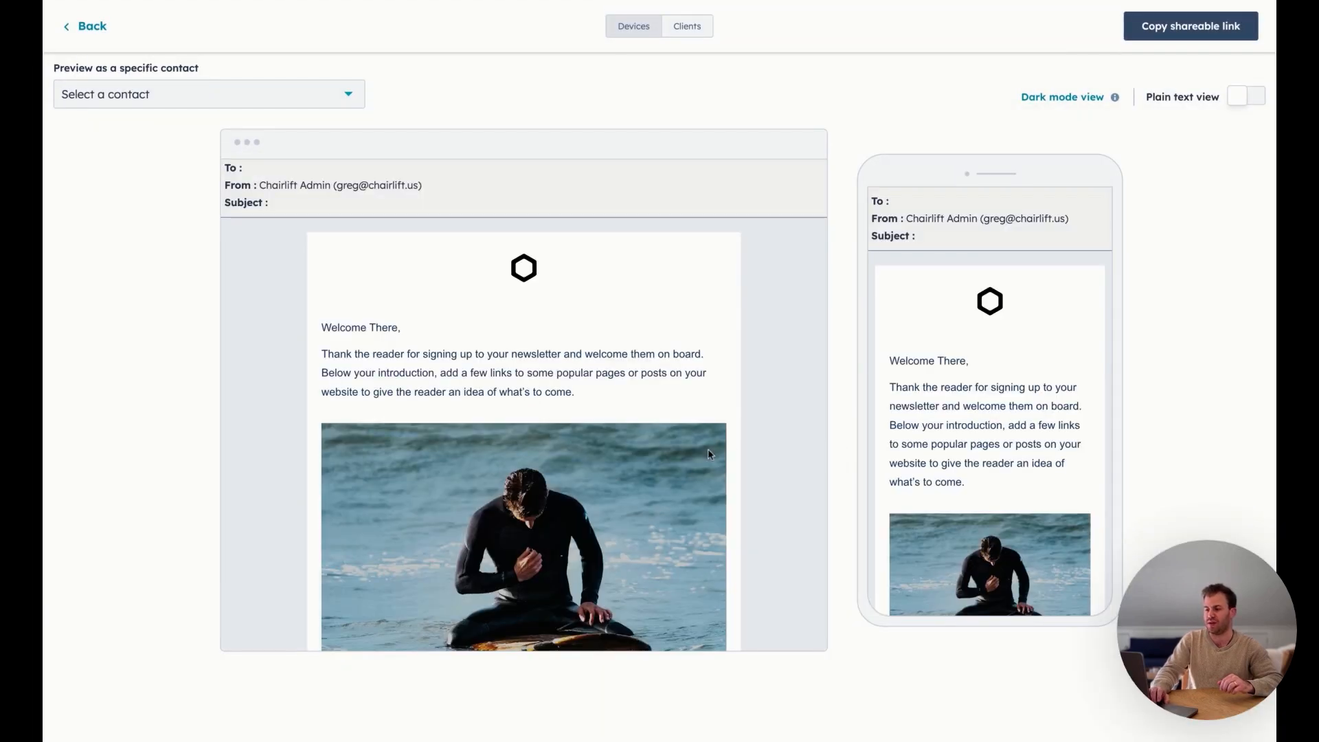
pyautogui.scroll(-2, 678, 495)
pyautogui.scroll(-1, 678, 496)
pyautogui.scroll(-3, 897, 470)
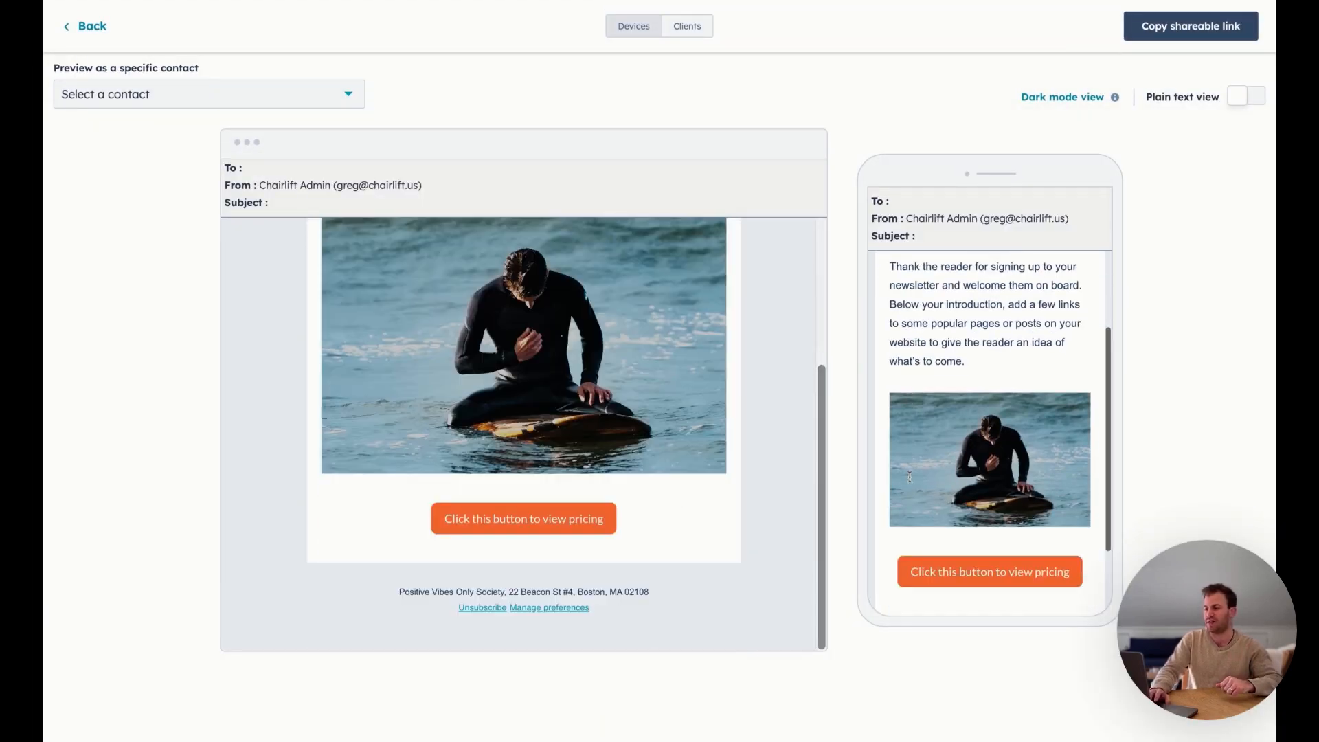
pyautogui.scroll(4, 910, 476)
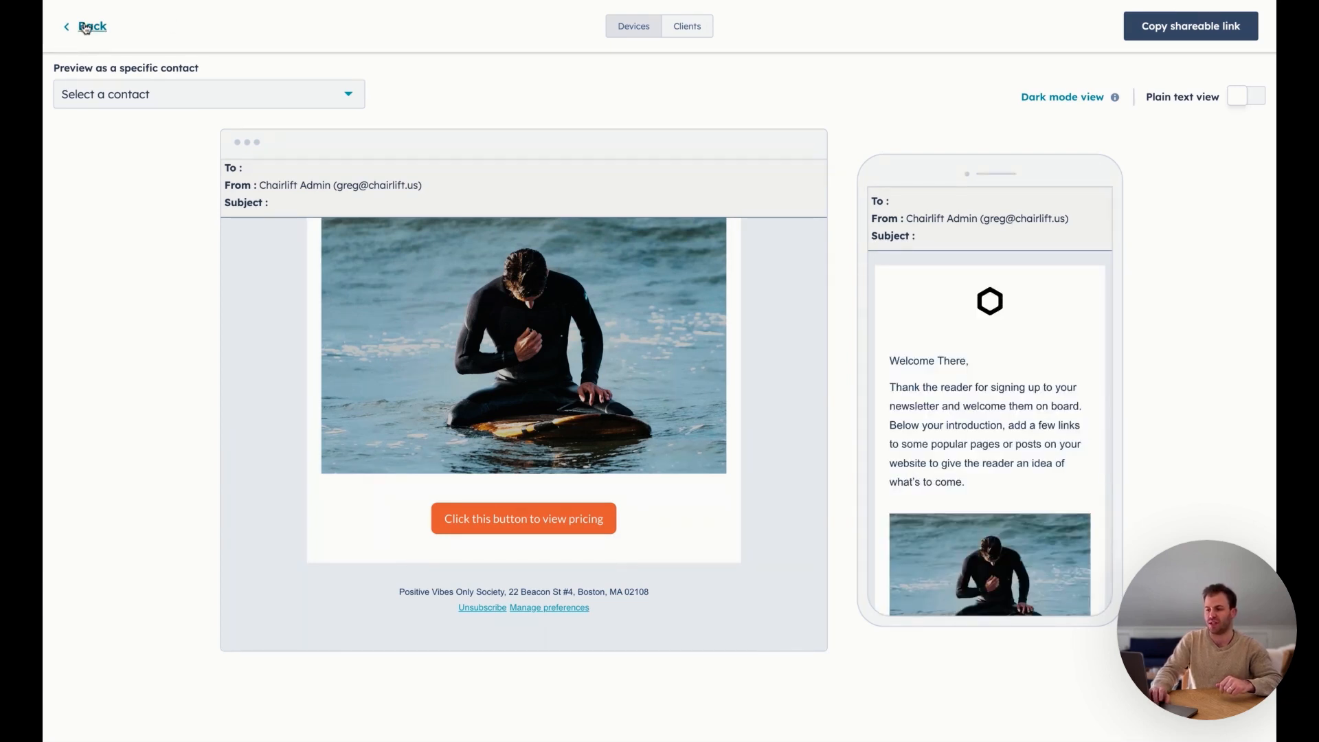
pyautogui.scroll(4, 336, 276)
# - Preview the email as a specific contact found by name to check the personalized greeting, and return to the editor
pyautogui.click(196, 102)
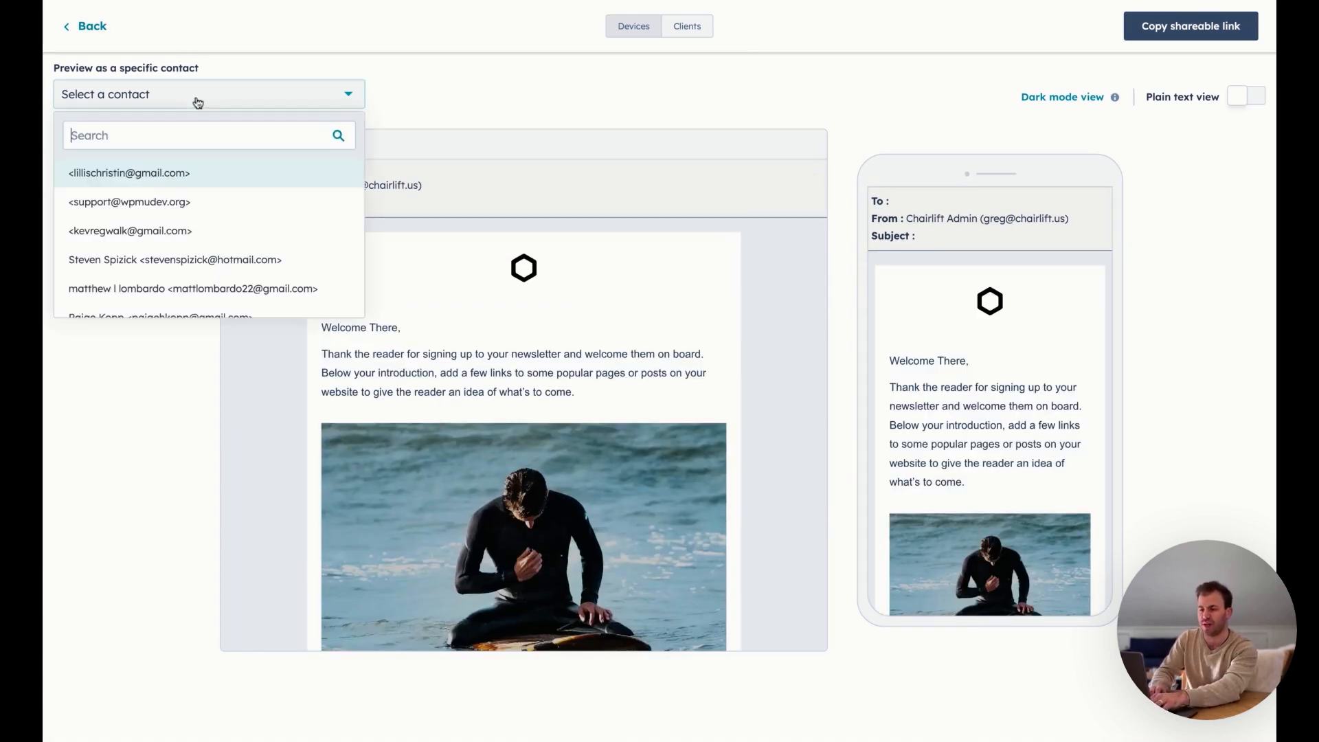
pyautogui.write('Greg k')
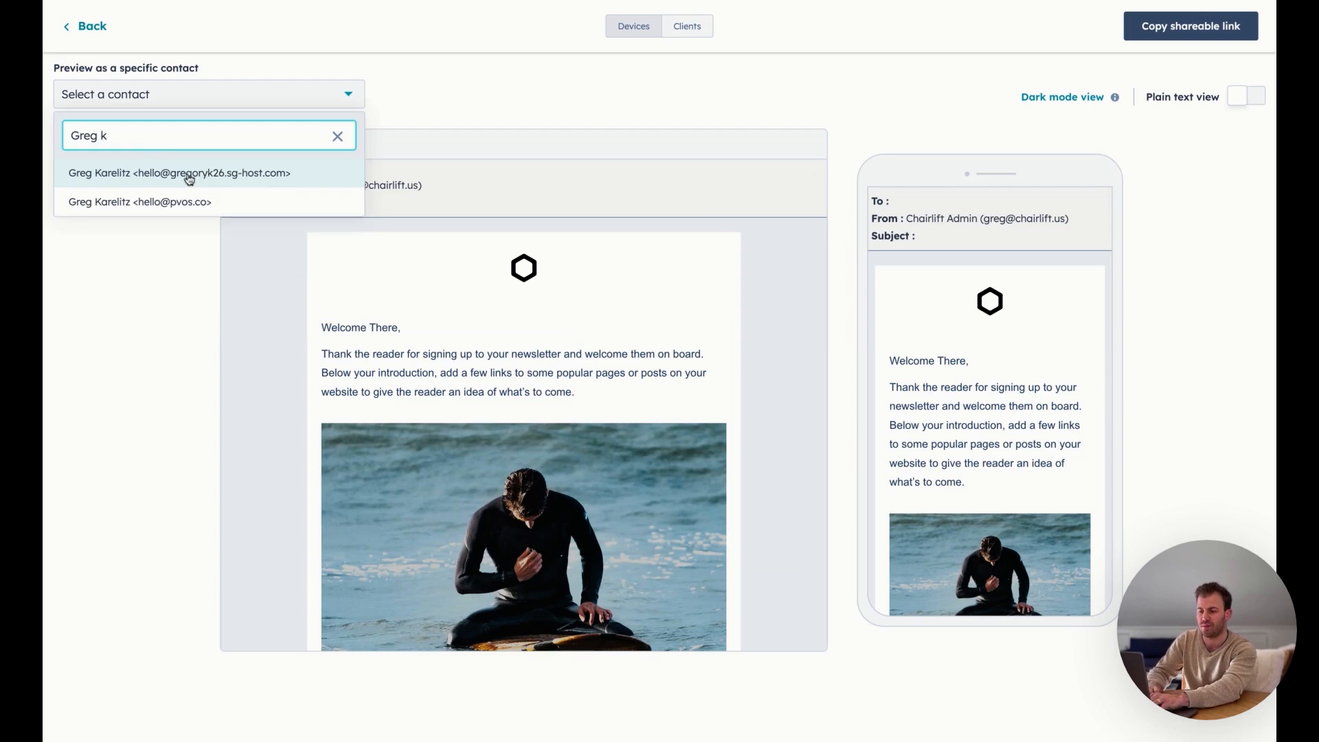
pyautogui.click(189, 174)
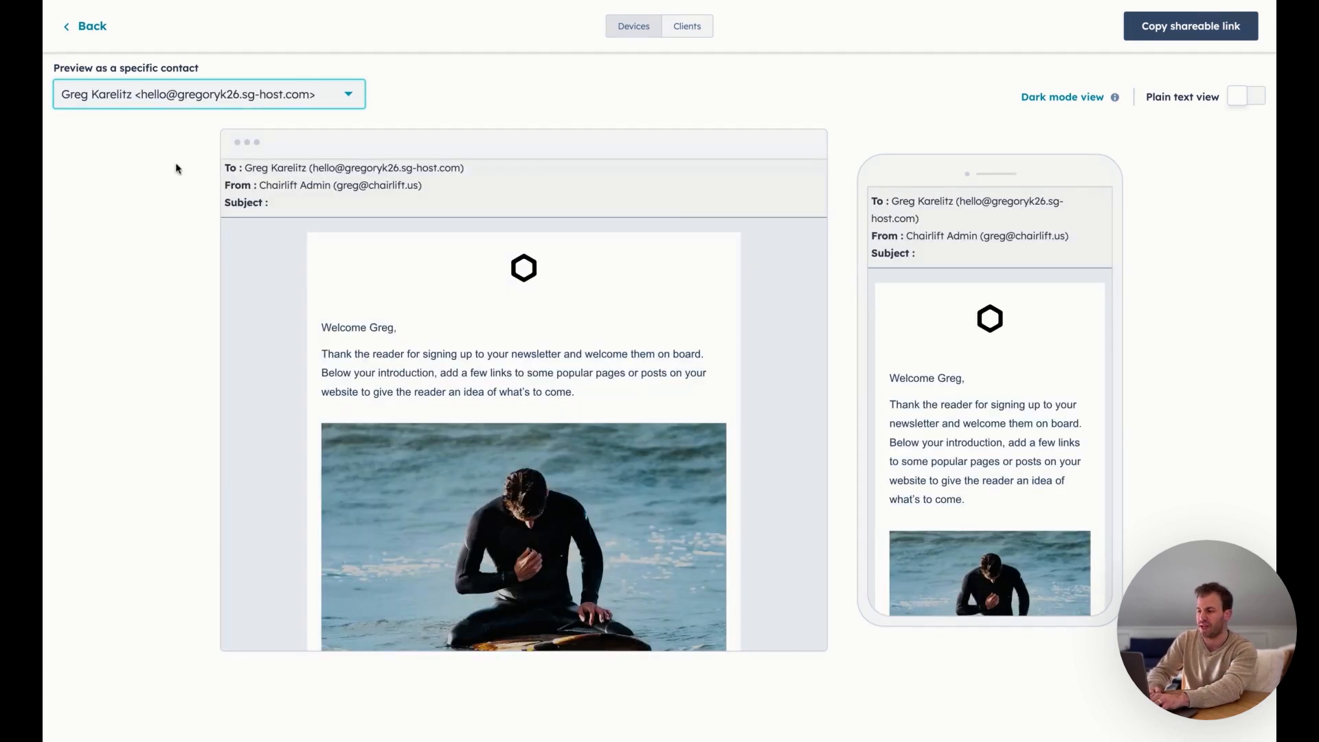
pyautogui.click(84, 26)
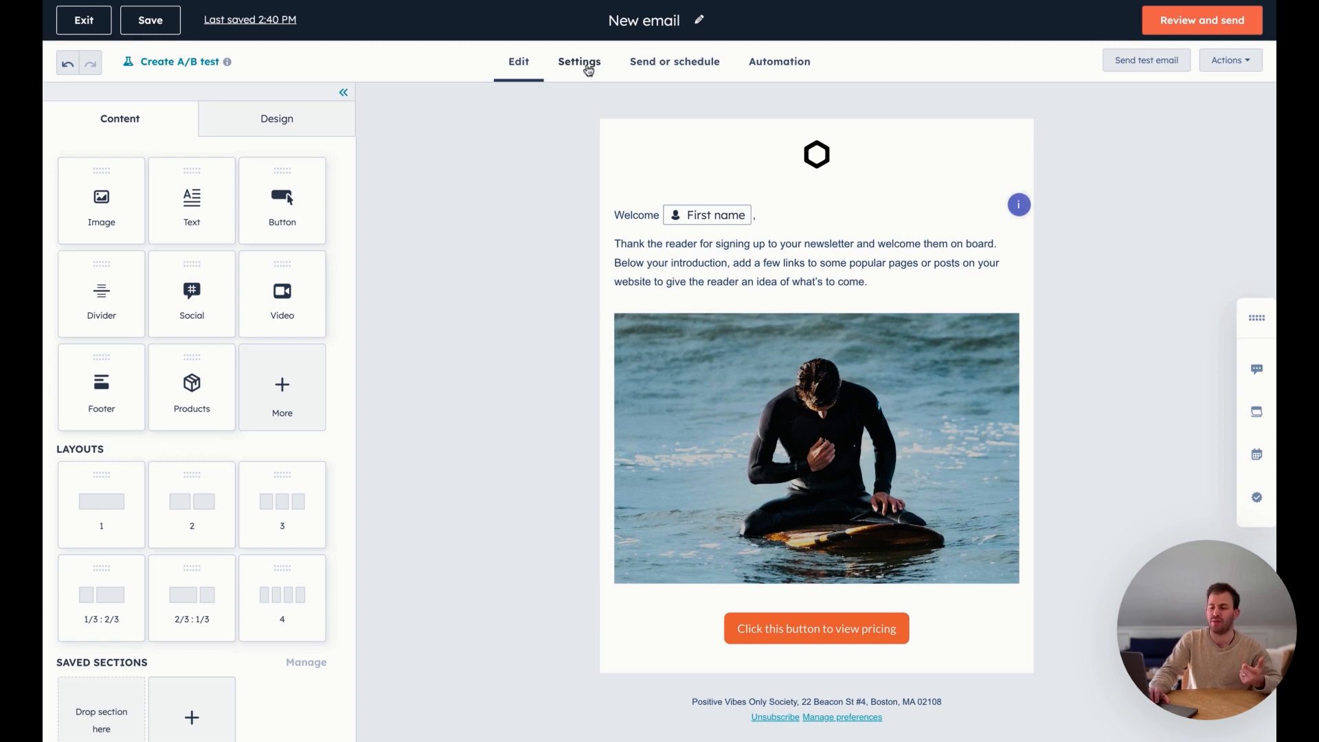
# - In the email settings, set the From name to the custom name combining the sender's first name with PVOS
pyautogui.click(588, 70)
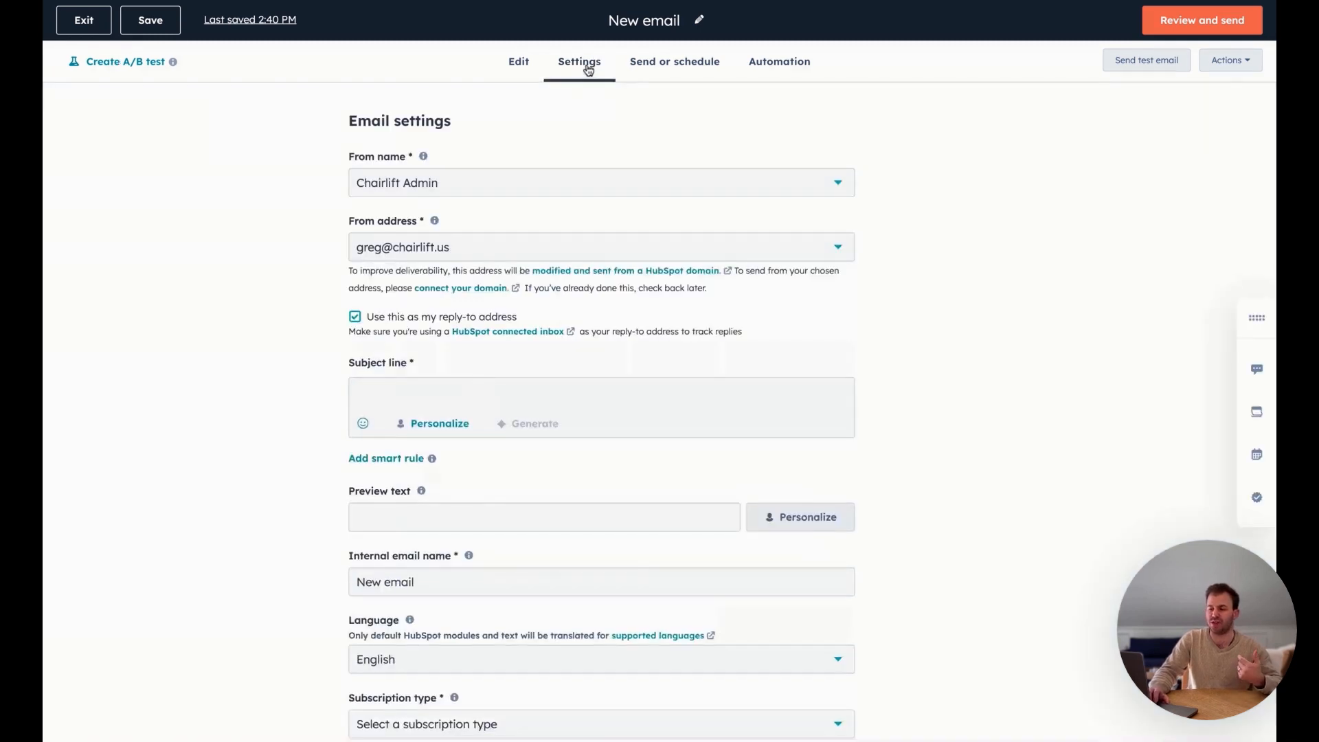
pyautogui.click(460, 191)
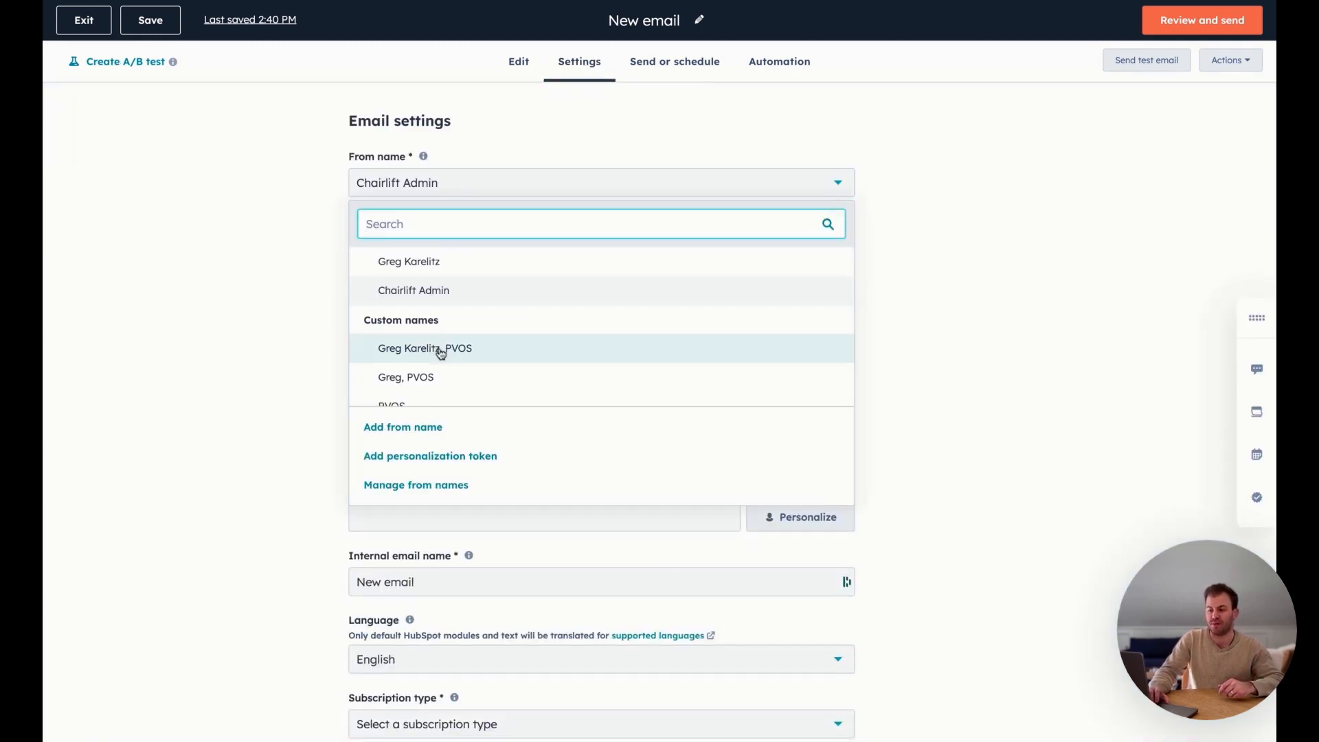
pyautogui.click(412, 377)
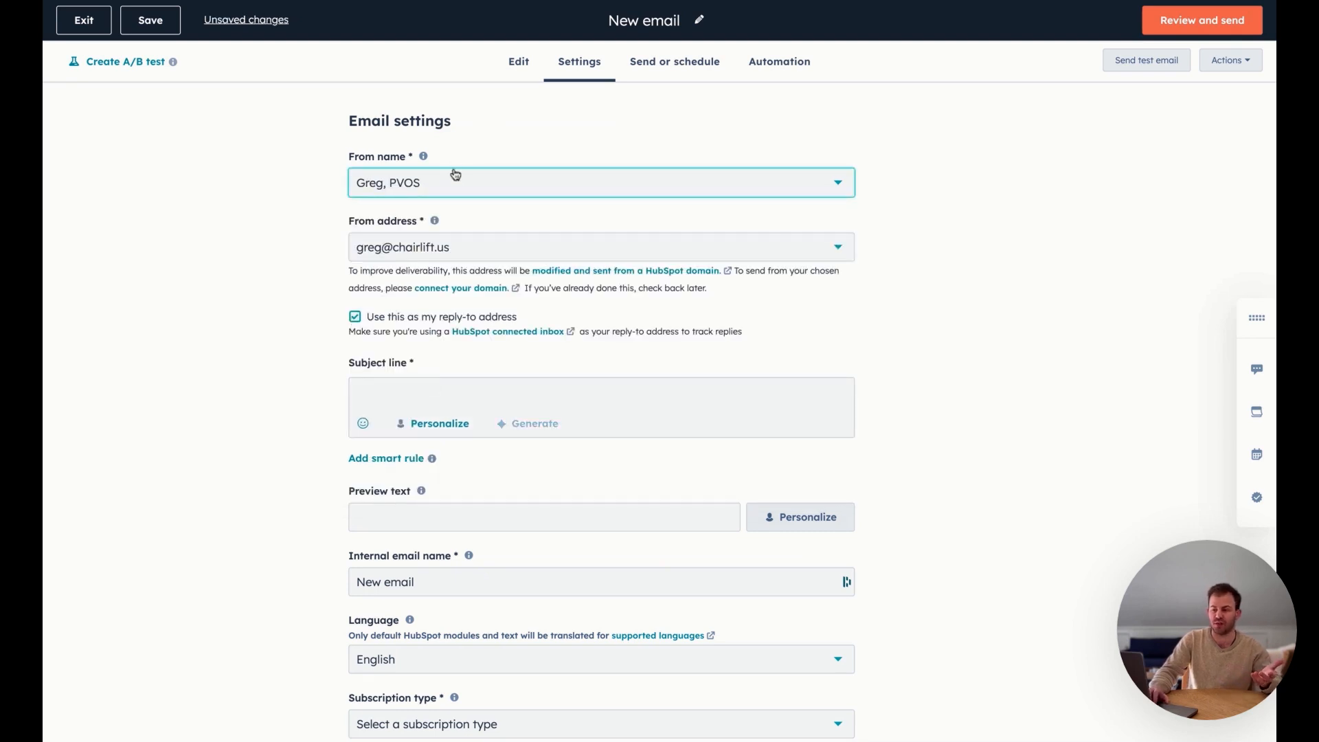
pyautogui.click(474, 181)
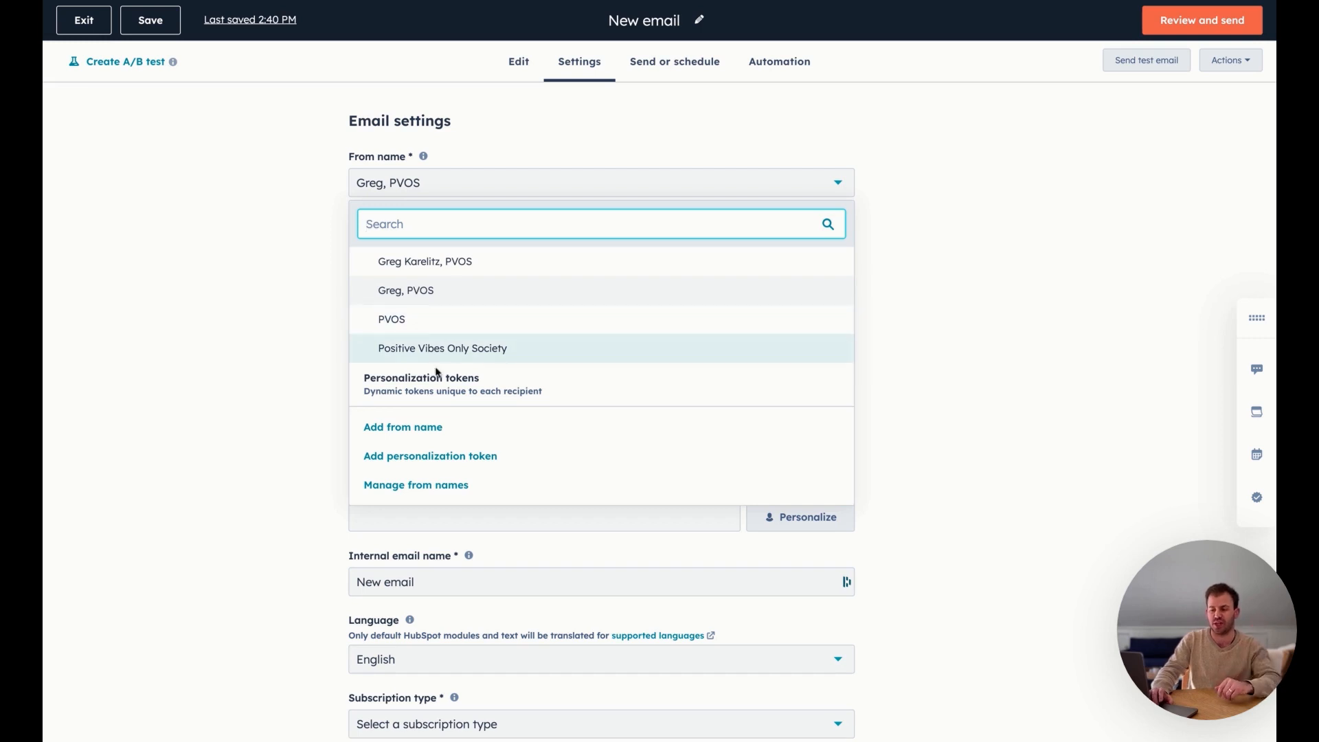
pyautogui.click(426, 307)
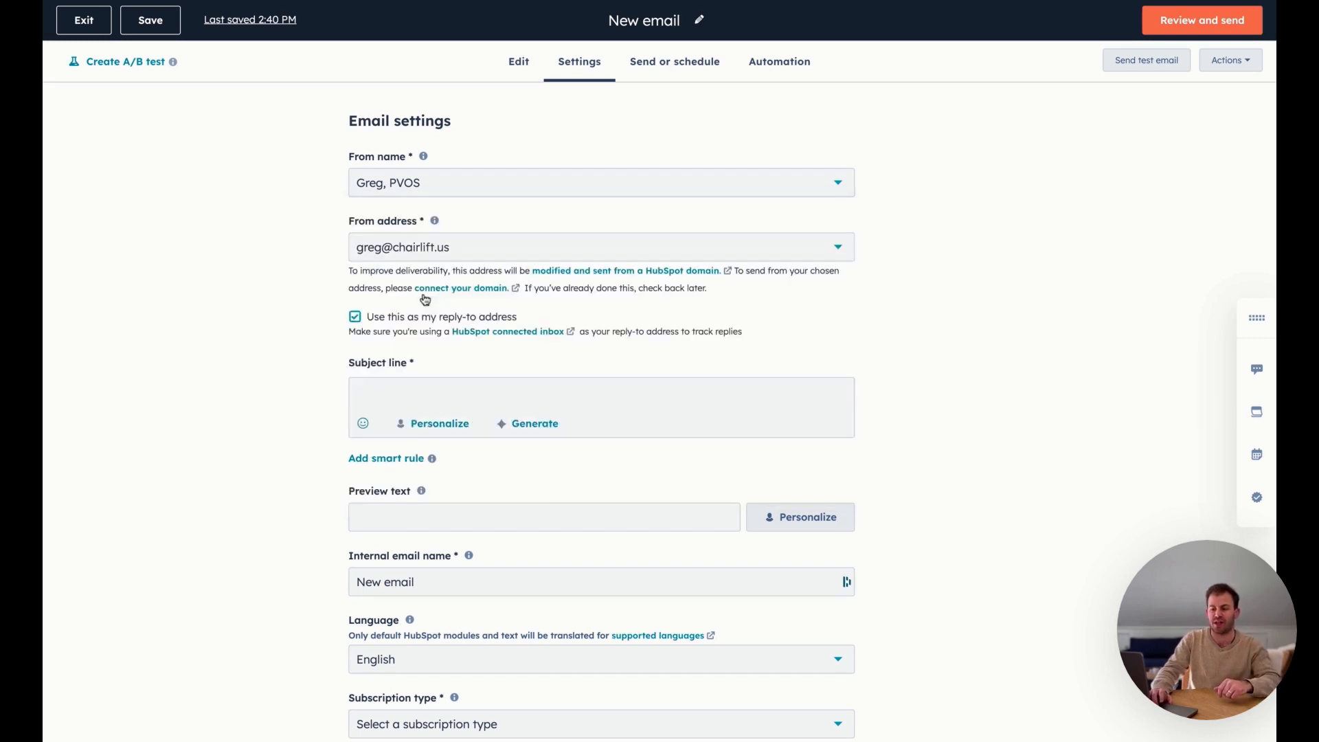
# - Stop using the From address for replies and change the From address to the sender's pvos.co address
pyautogui.click(465, 247)
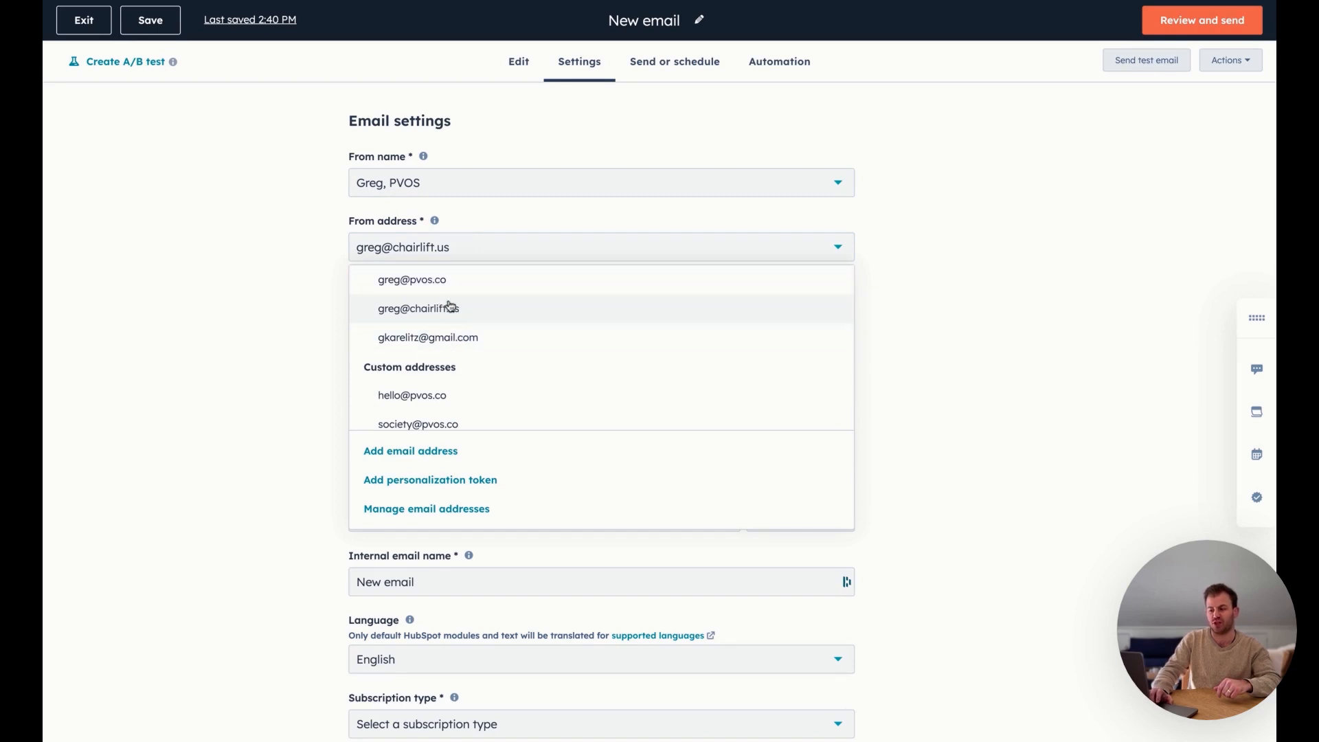
pyautogui.click(283, 210)
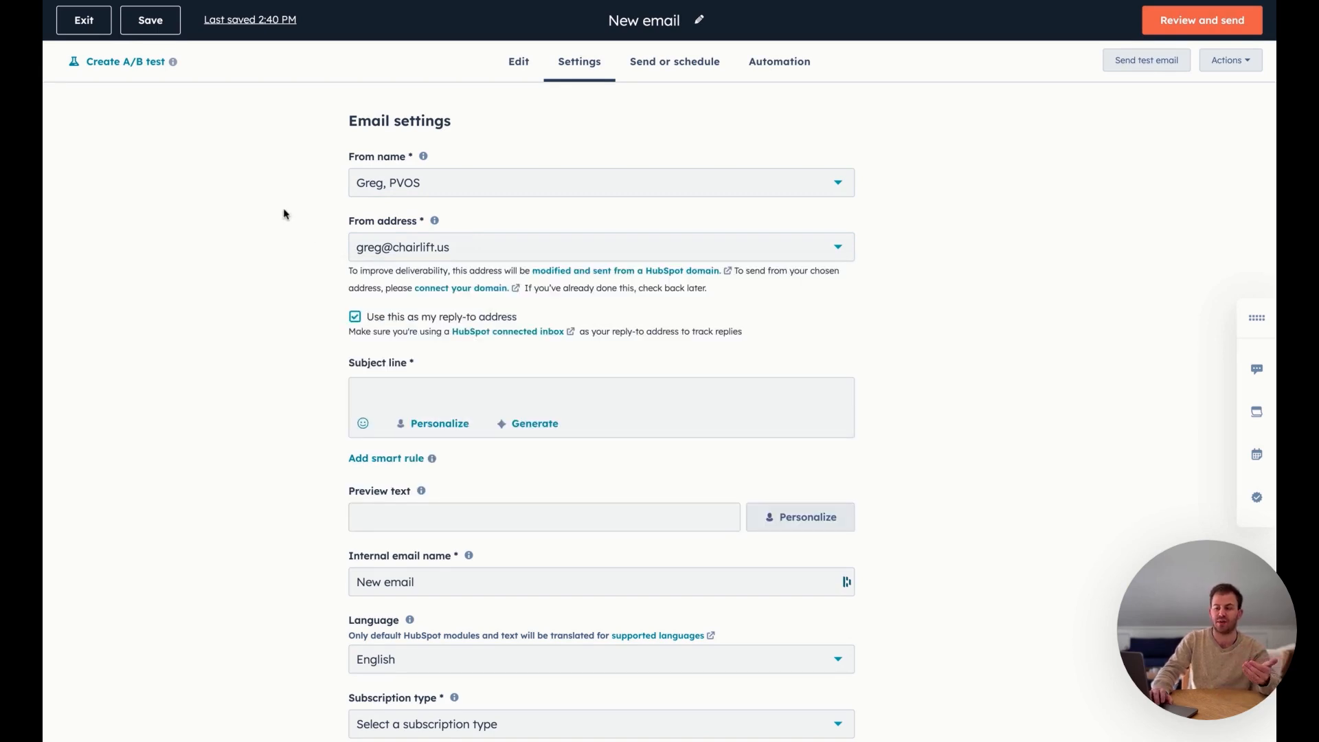
pyautogui.scroll(-1, 343, 357)
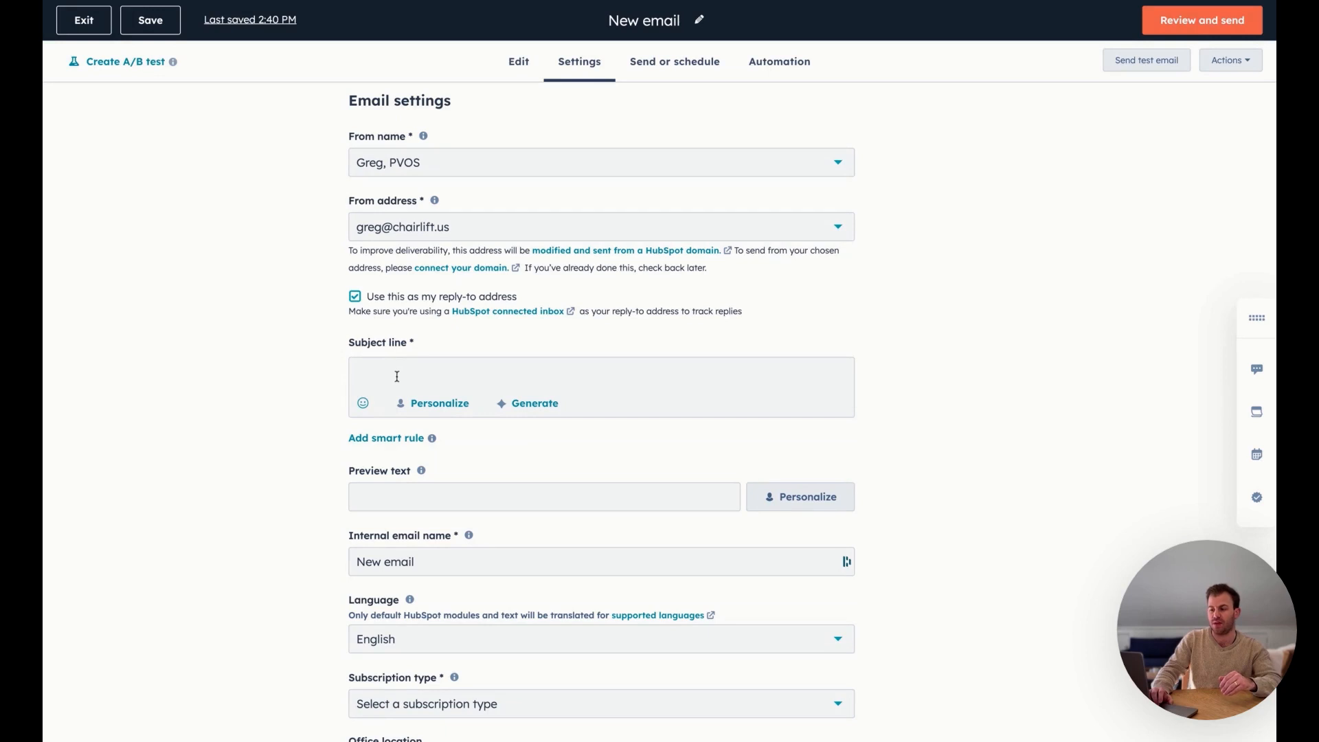
pyautogui.click(355, 300)
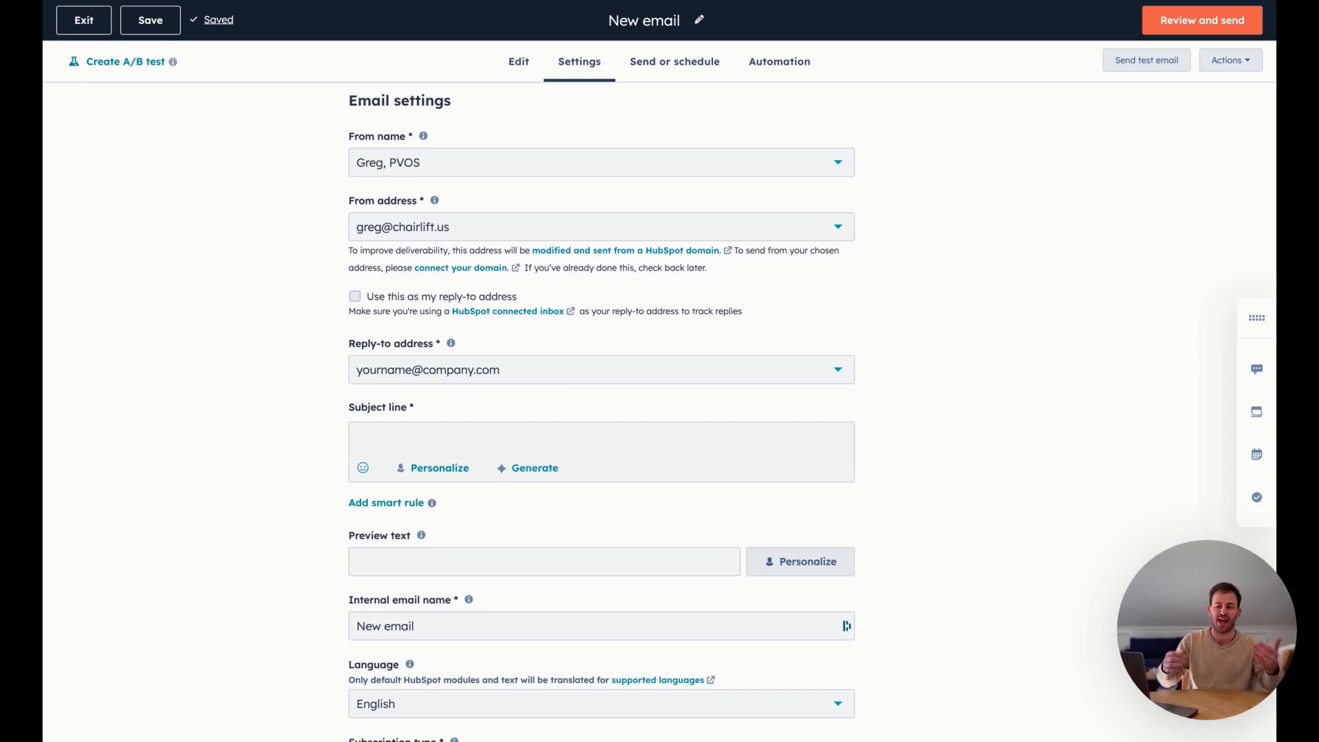
pyautogui.click(497, 226)
pyautogui.click(462, 286)
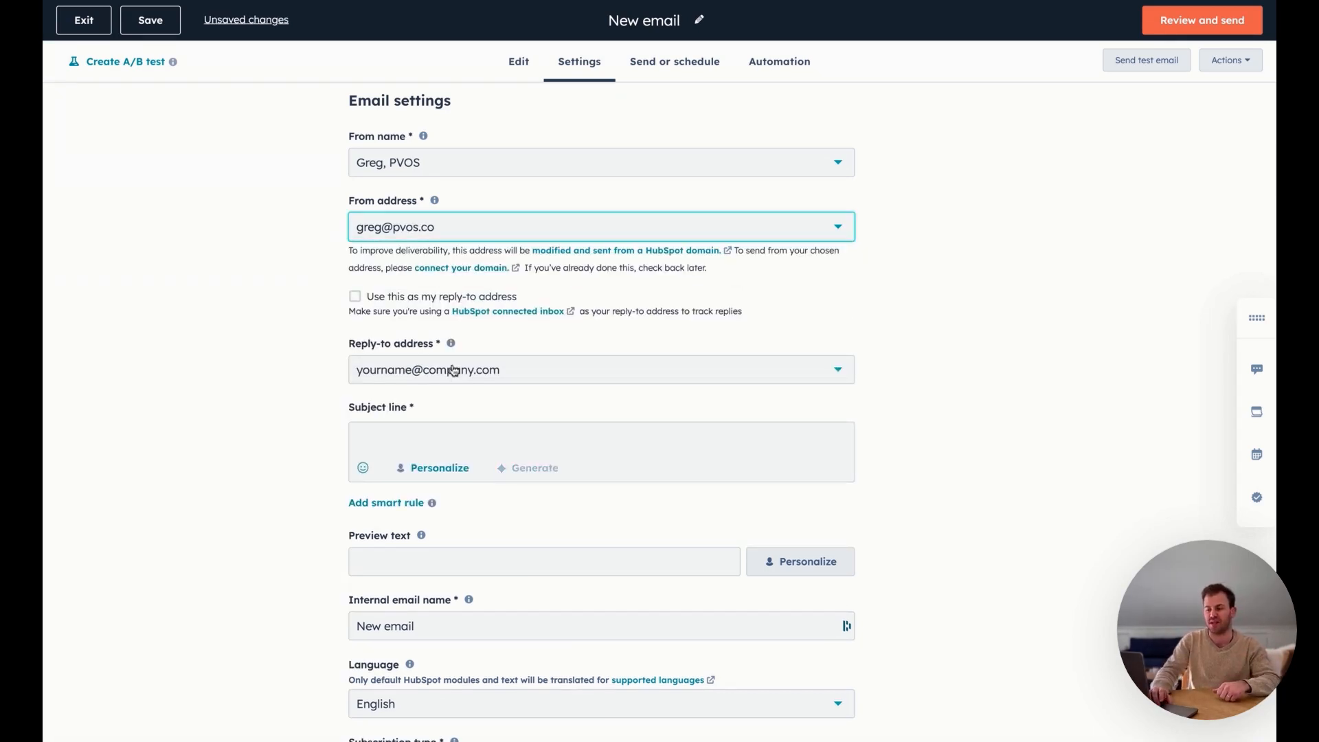
# - Try the sender's Gmail address as the reply-to address, and switch back to using the From address for replies
pyautogui.click(448, 372)
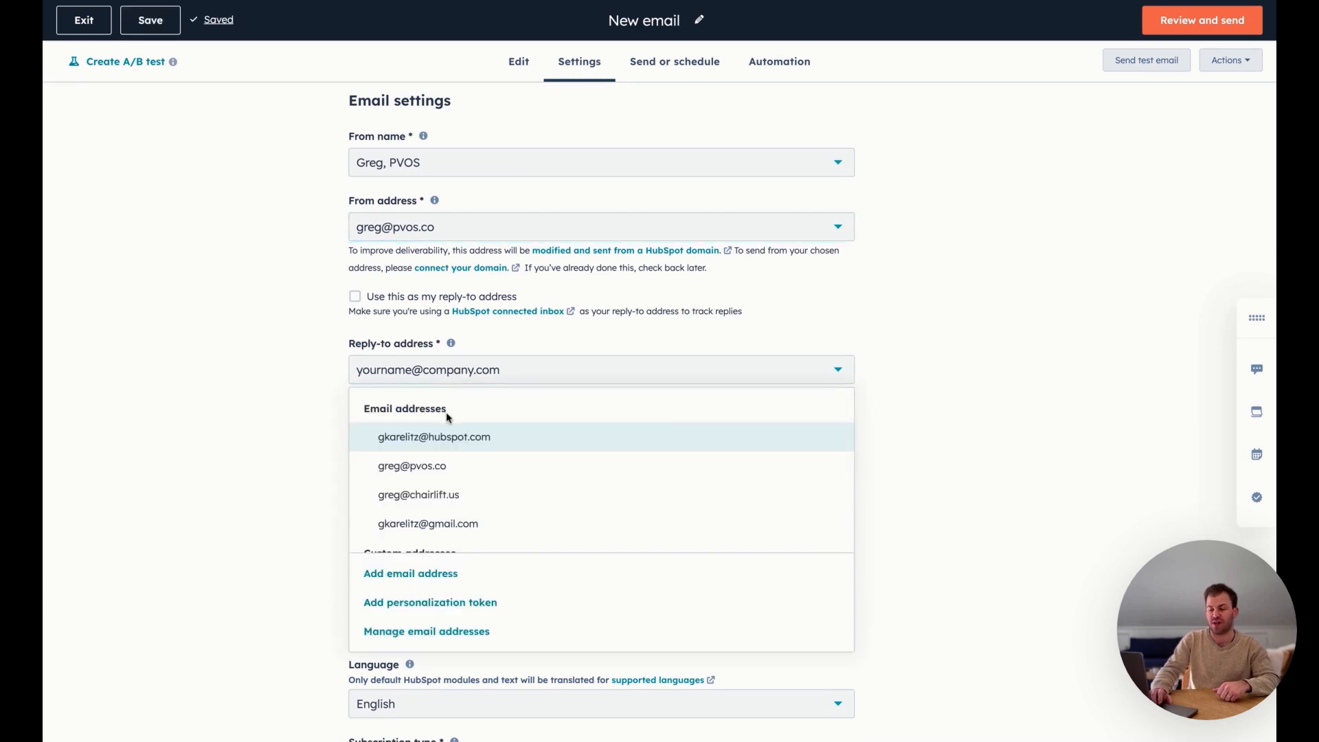
pyautogui.click(443, 523)
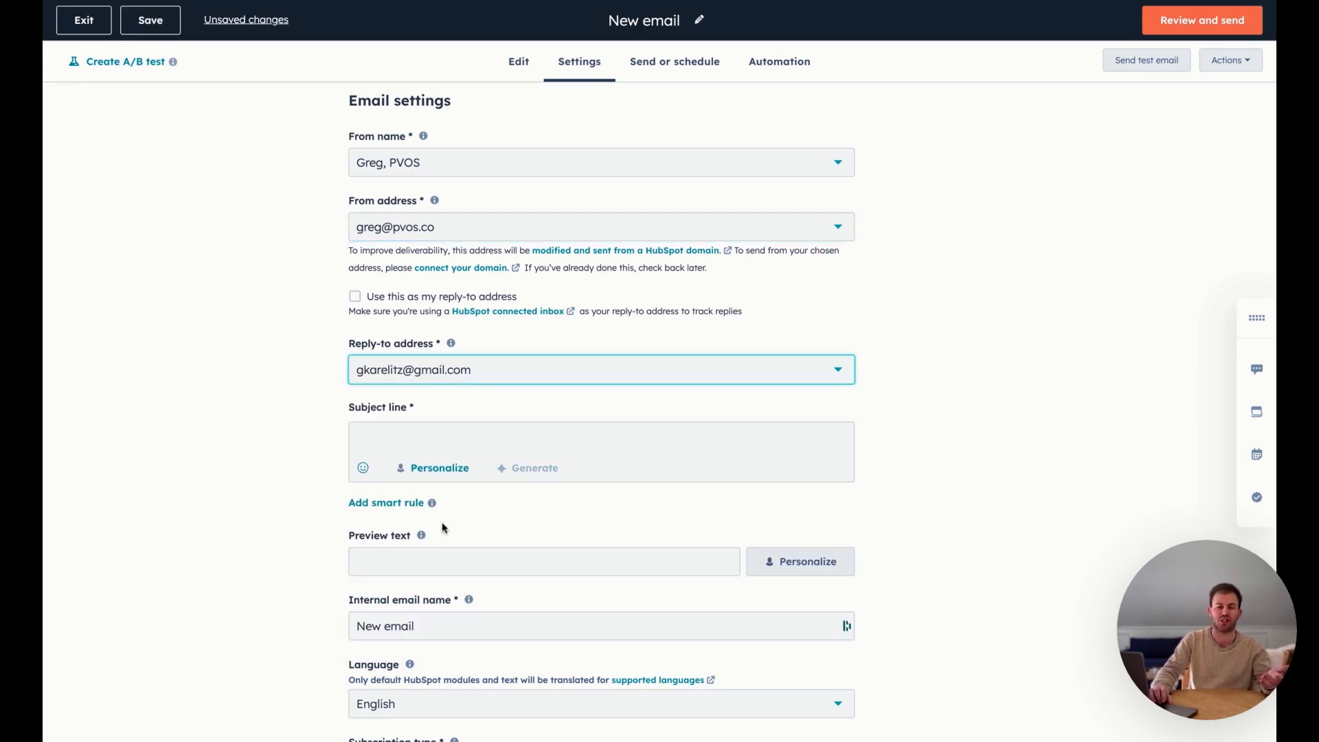
pyautogui.click(355, 297)
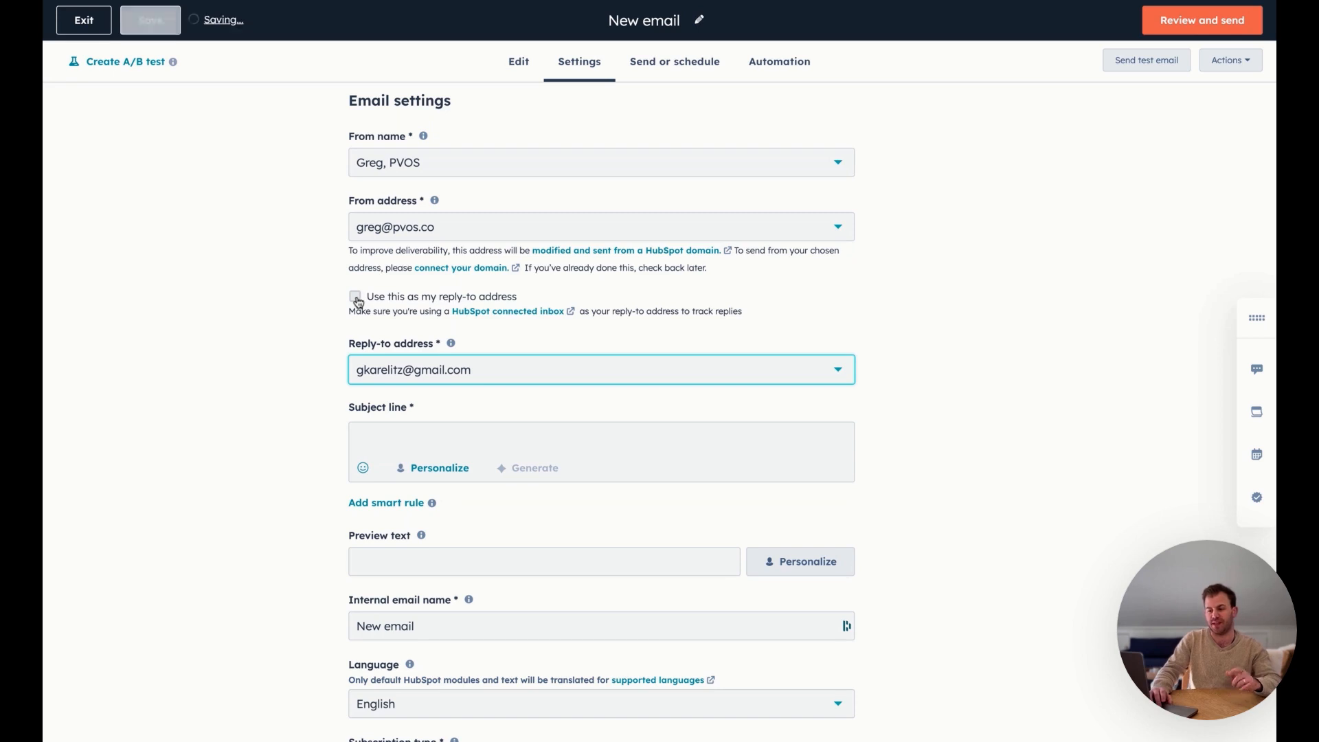
# - Insert the Contact First name personalization token at the start of the subject line
pyautogui.scroll(-1, 330, 373)
pyautogui.click(376, 362)
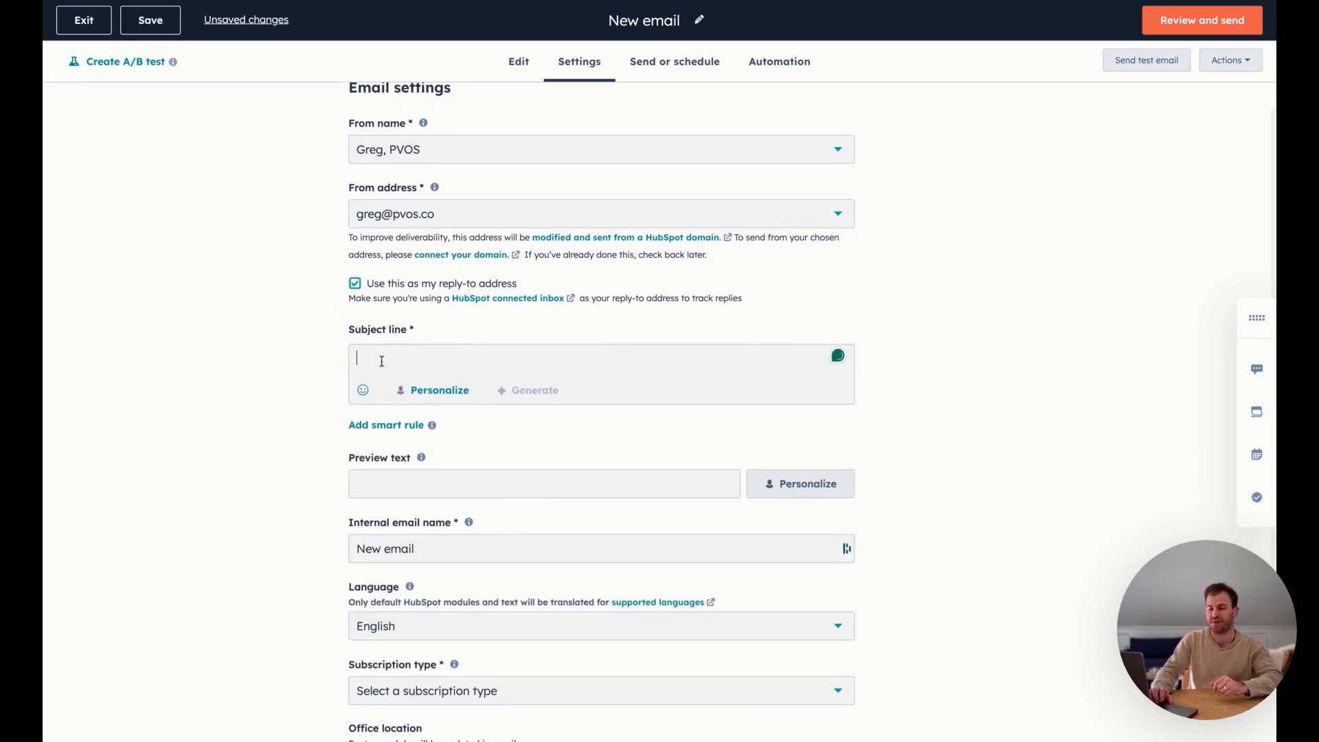
pyautogui.click(436, 398)
pyautogui.click(358, 473)
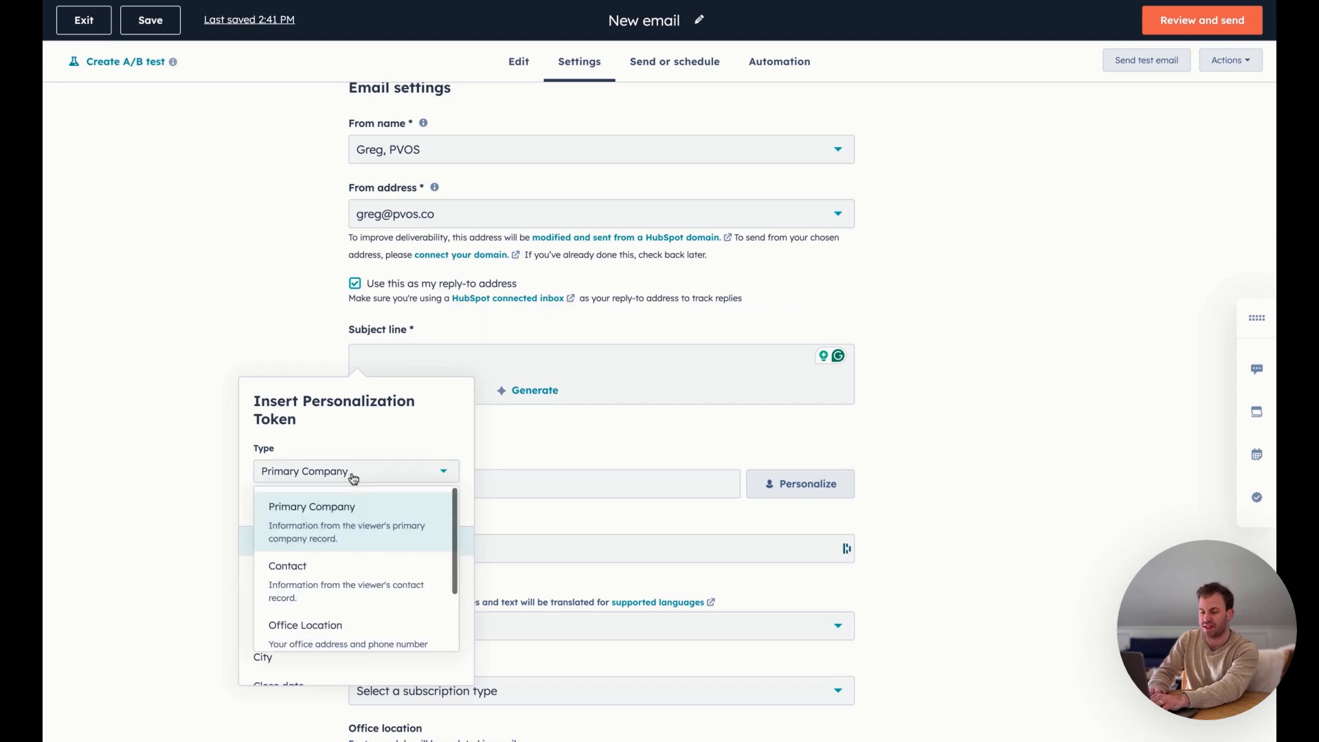
pyautogui.click(306, 583)
pyautogui.write('name')
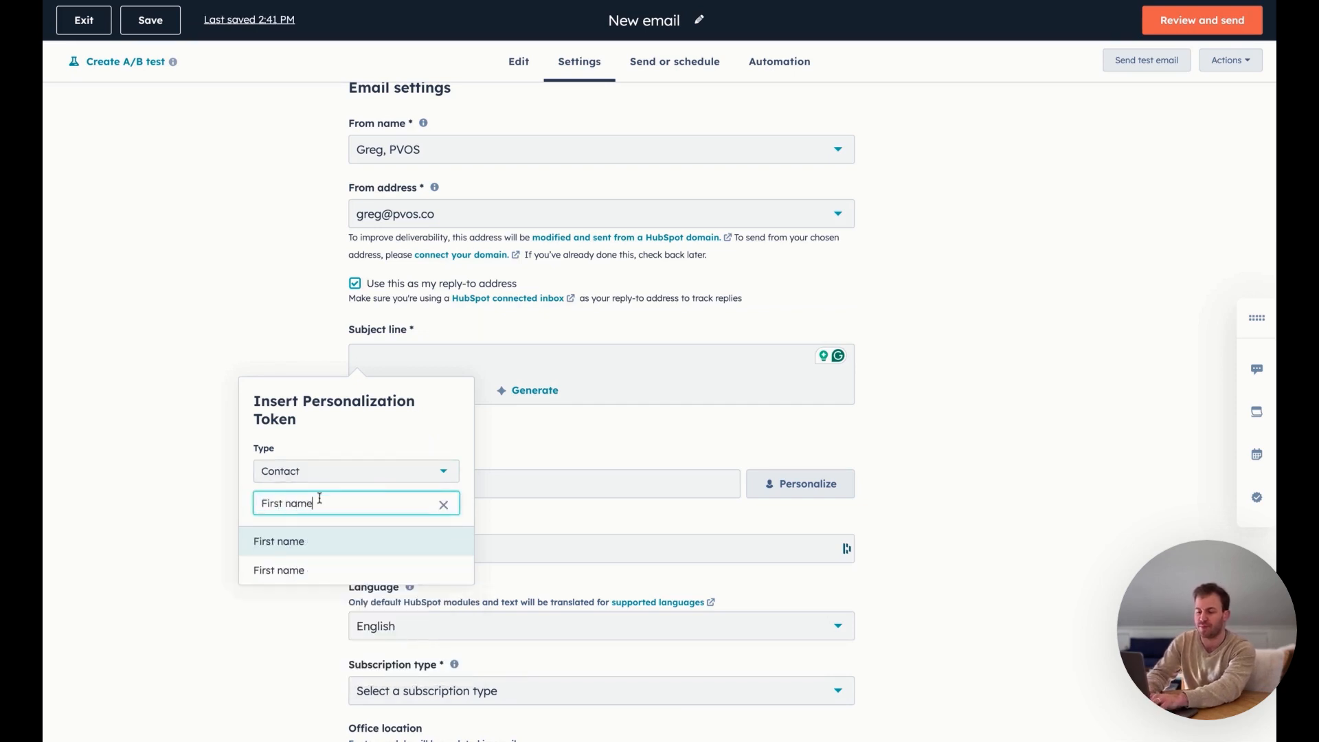
pyautogui.click(318, 570)
pyautogui.click(278, 566)
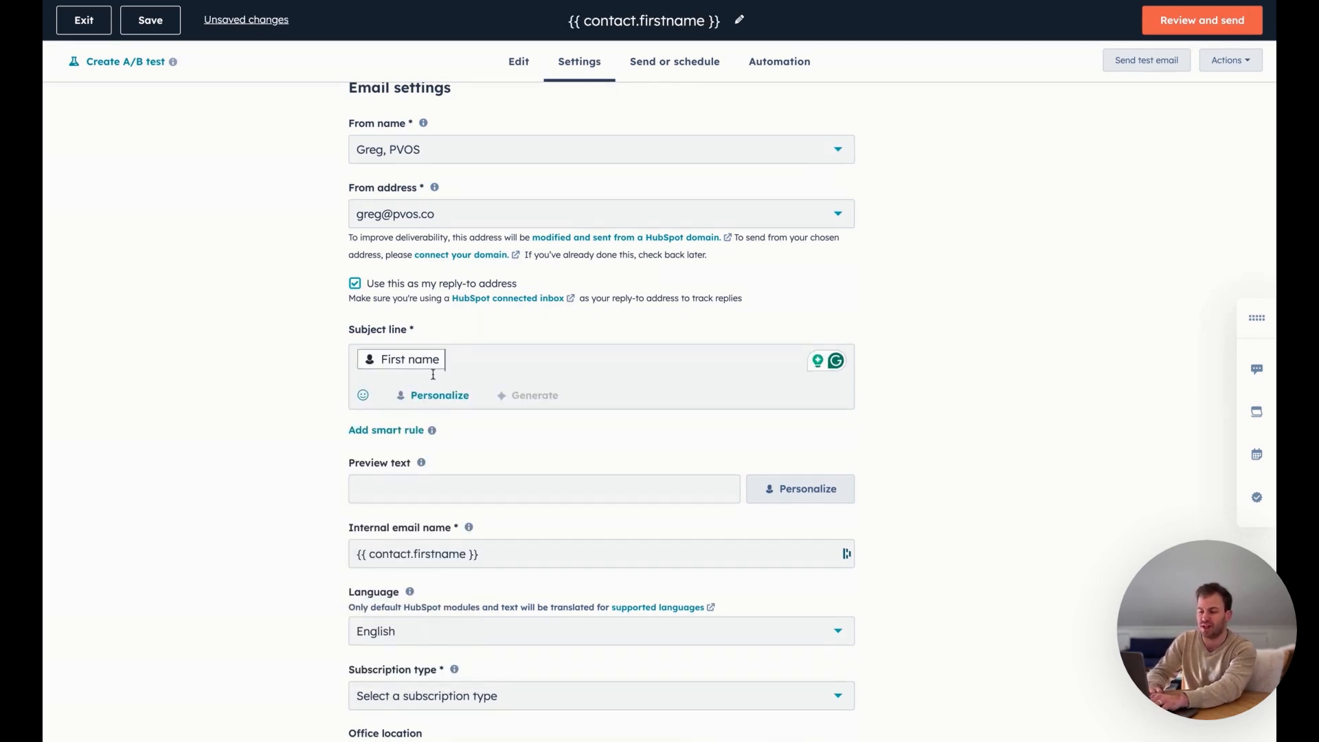
# - Complete the subject line after the token with ", we hope you like this new necklace."
pyautogui.write(', we ')
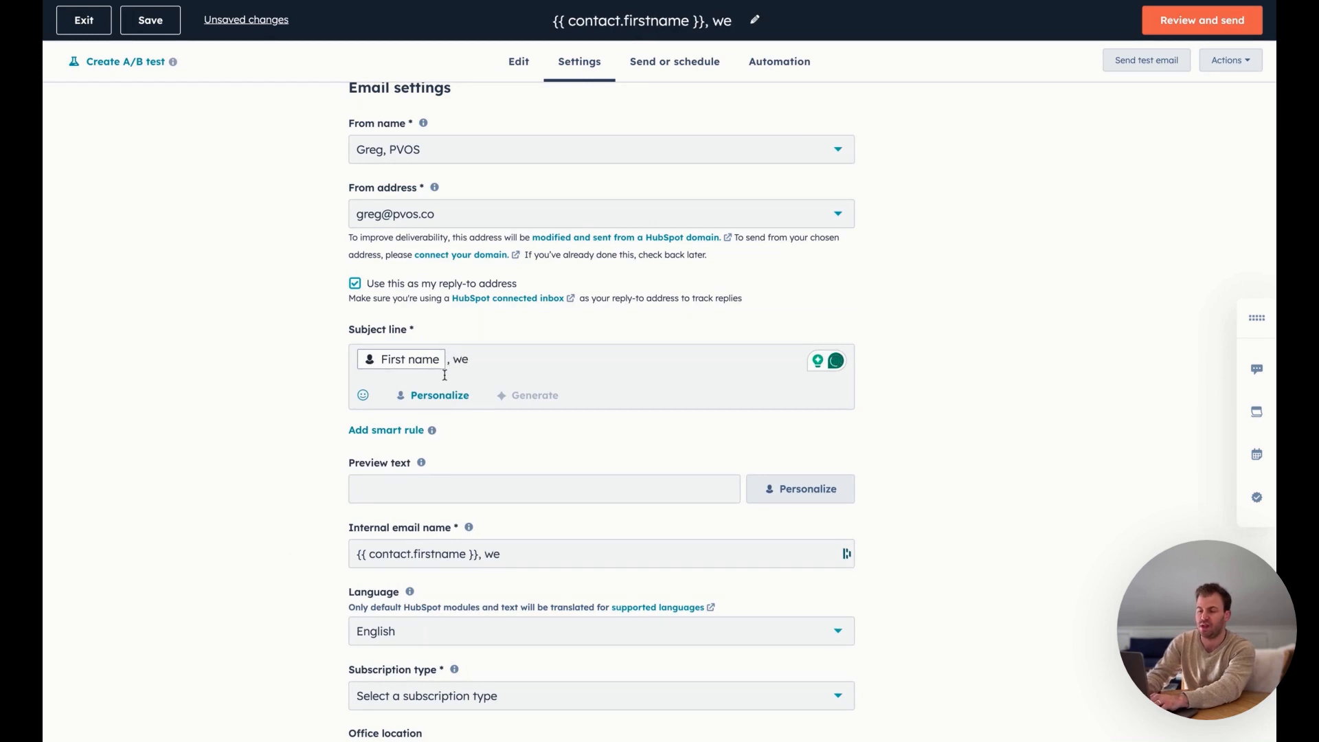
pyautogui.write('hope you like this new')
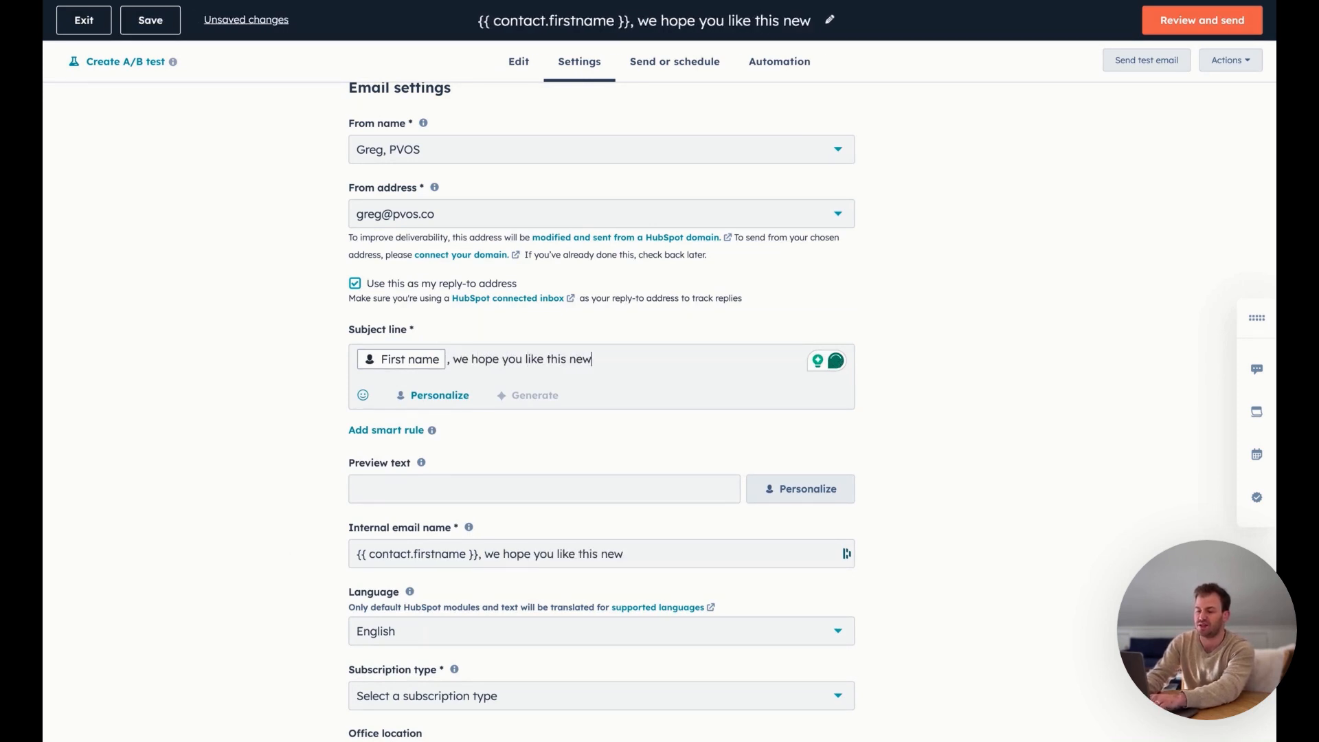
pyautogui.write(' necklace.')
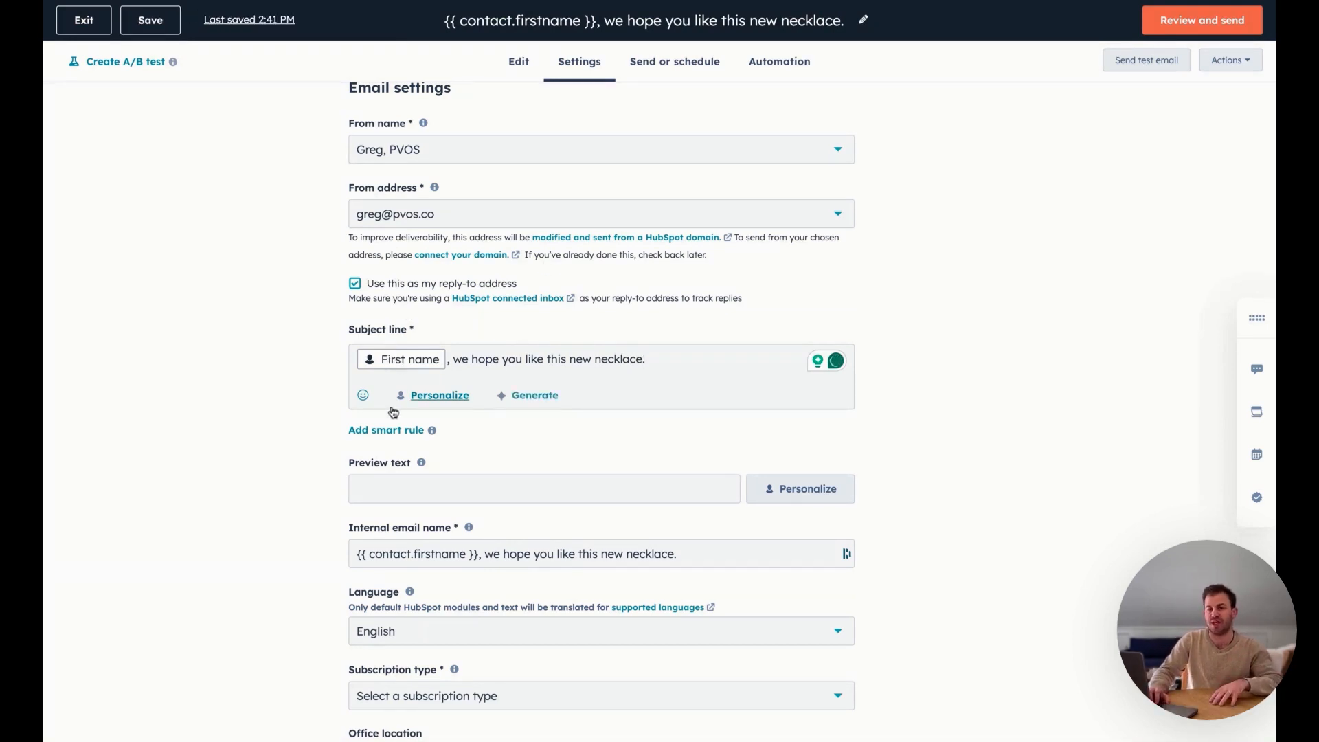
# - Copy the whole subject line, including the First name token, into the preview text
pyautogui.click(450, 484)
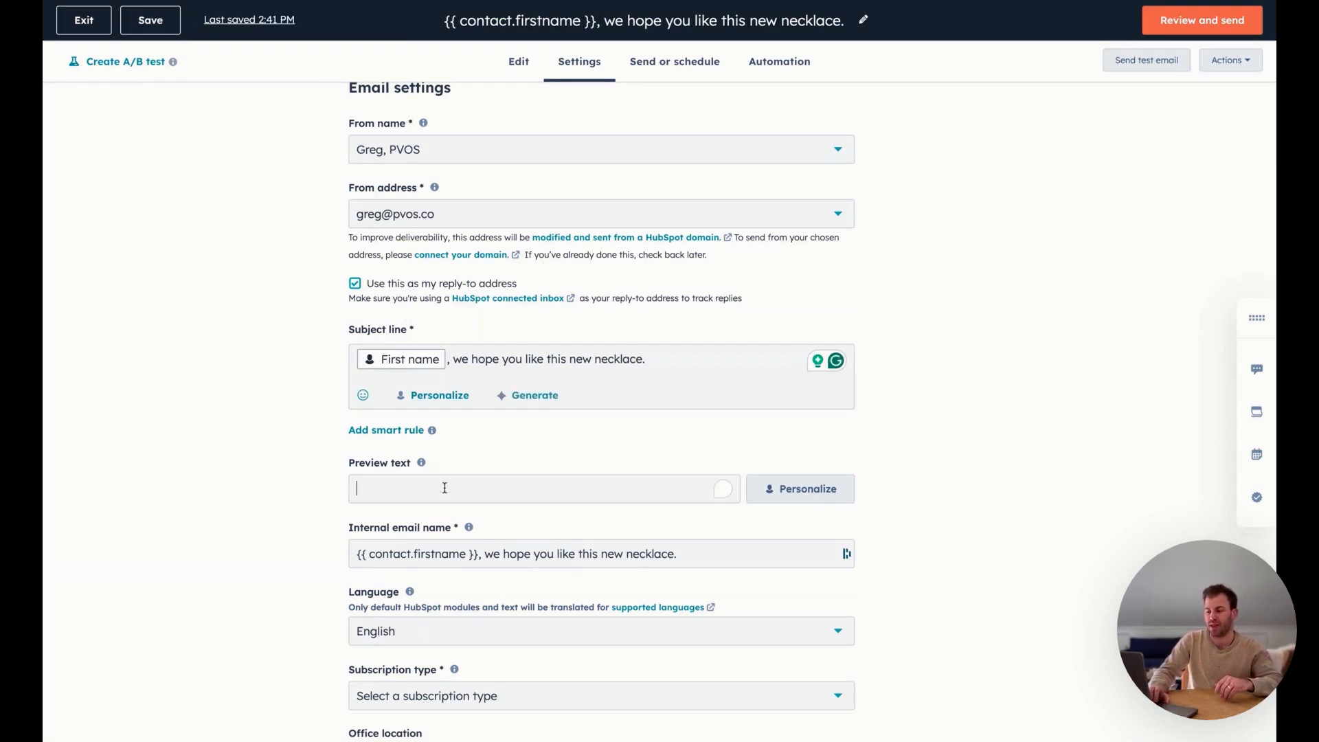
pyautogui.tripleClick(668, 358)
pyautogui.hotkey('ctrl', 'c')
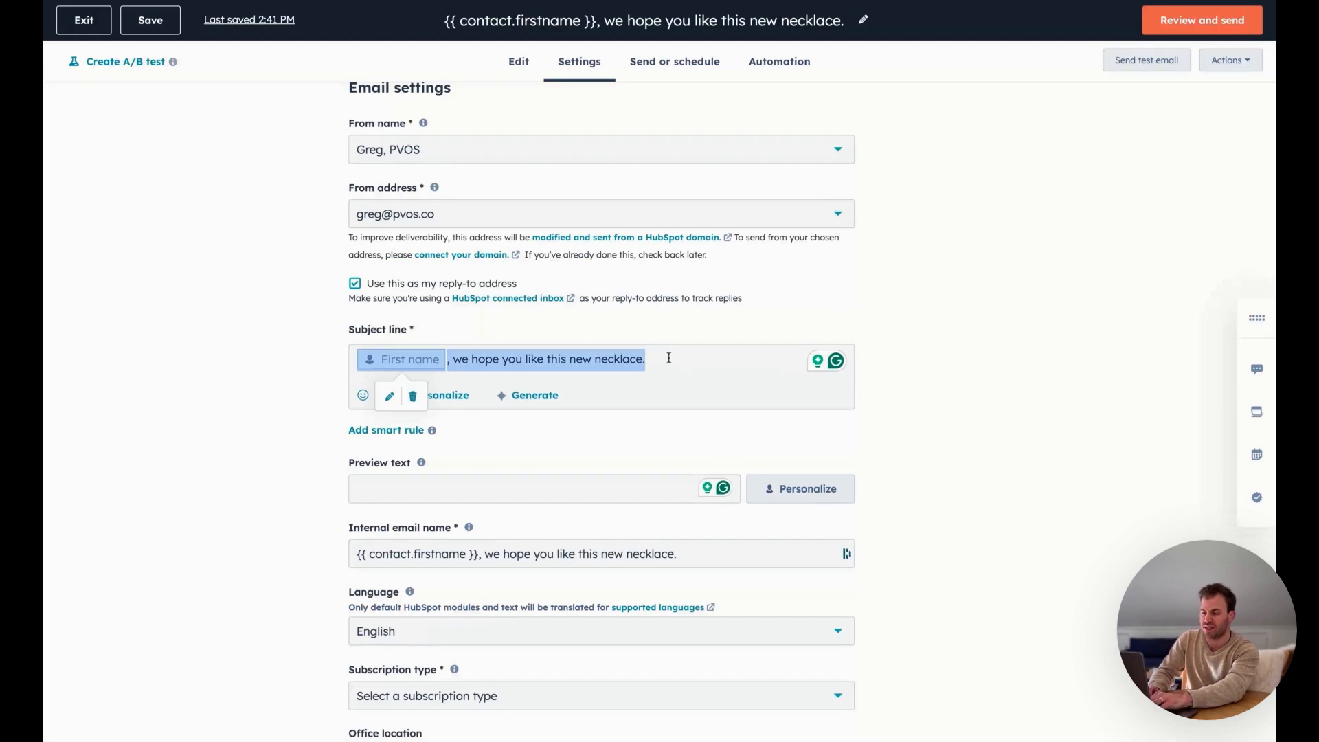
pyautogui.click(527, 490)
pyautogui.hotkey('ctrl', 'v')
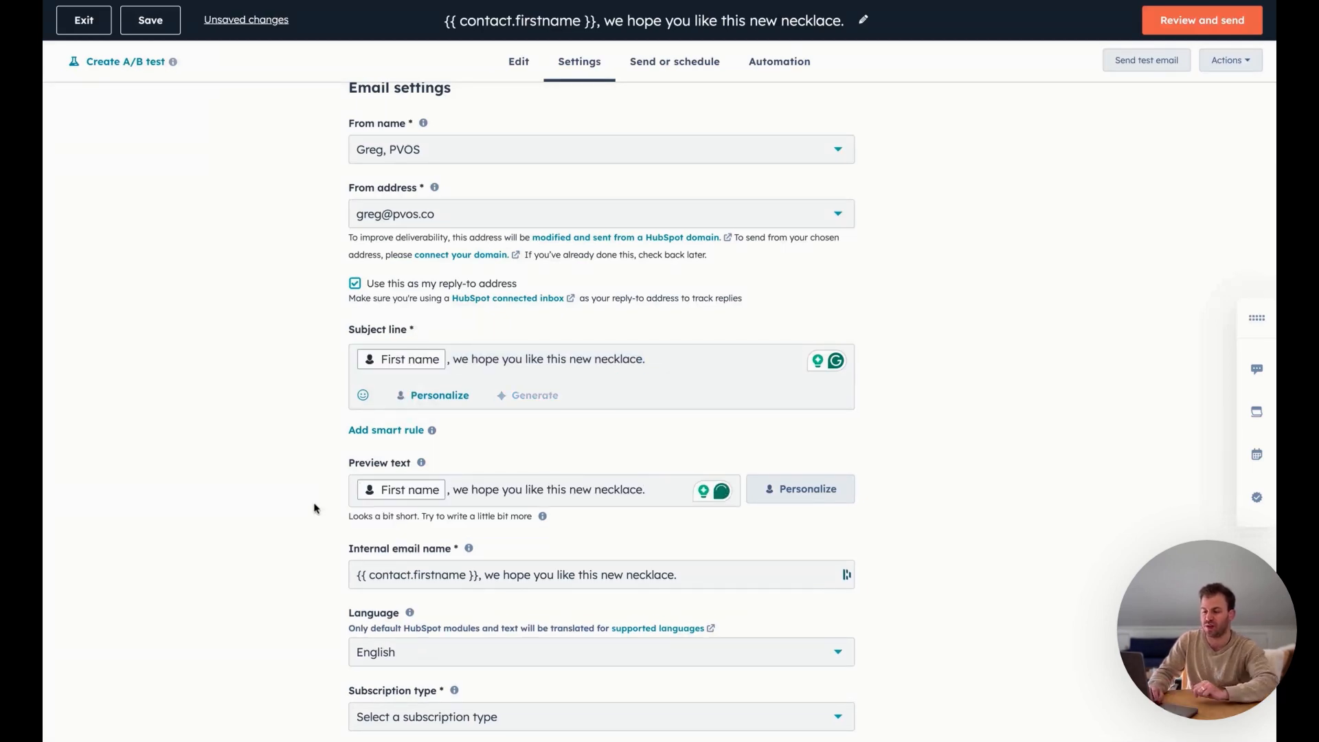
# - Replace the internal email name with "New Necklace Email"
pyautogui.scroll(-1, 315, 508)
pyautogui.scroll(-1, 314, 508)
pyautogui.tripleClick(550, 496)
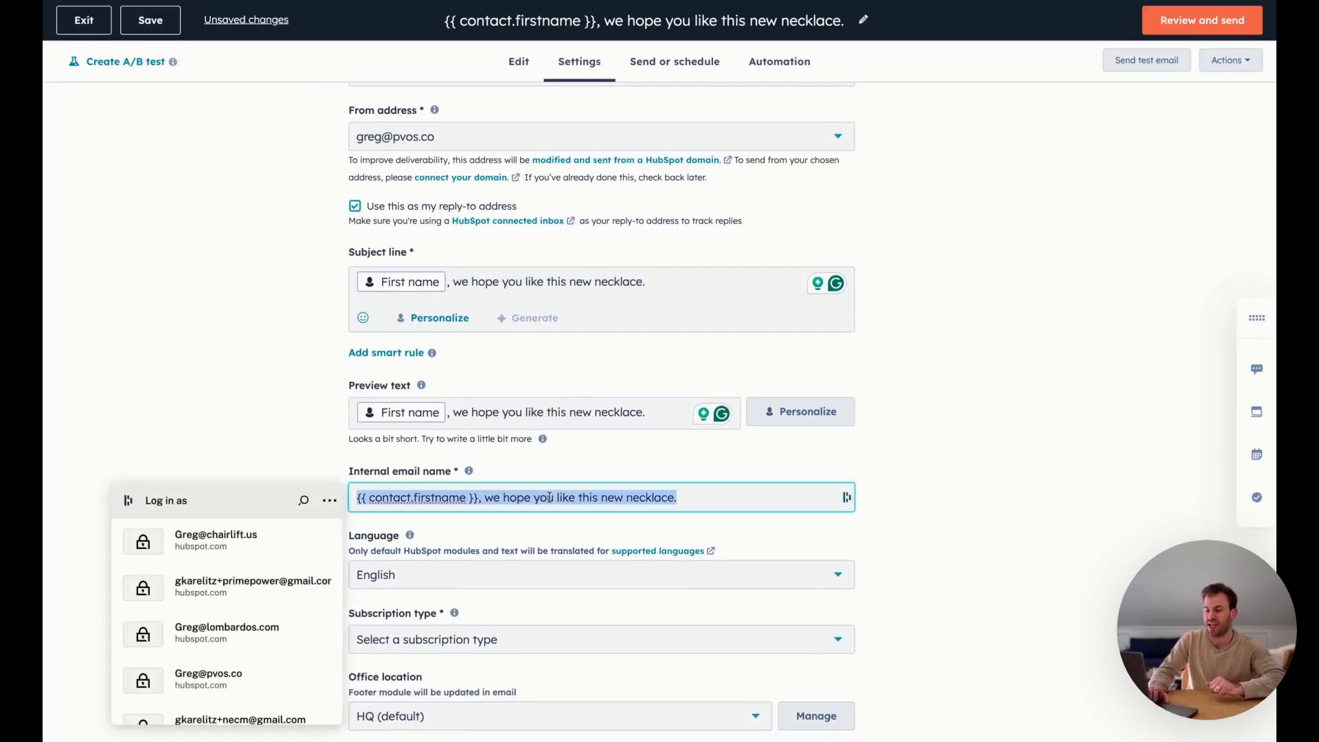
pyautogui.write('New Nec')
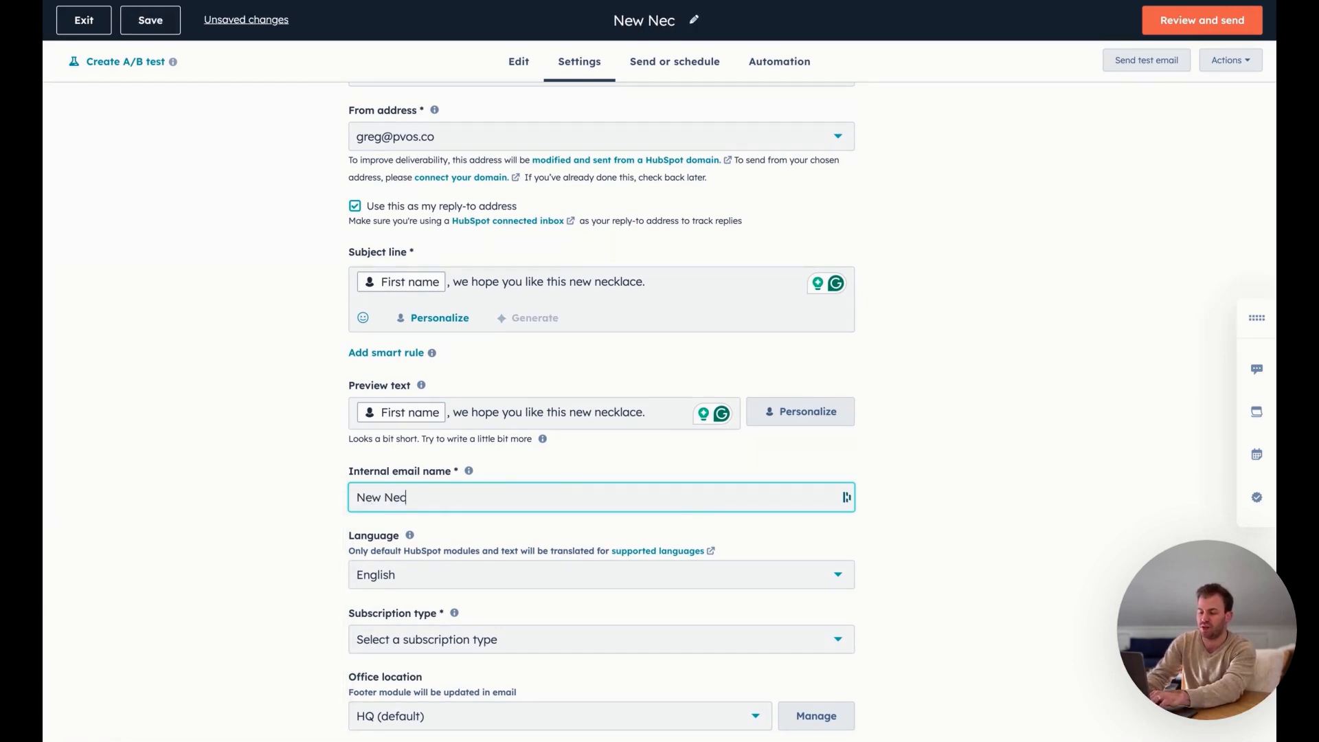
pyautogui.write('klace Email')
pyautogui.click(307, 570)
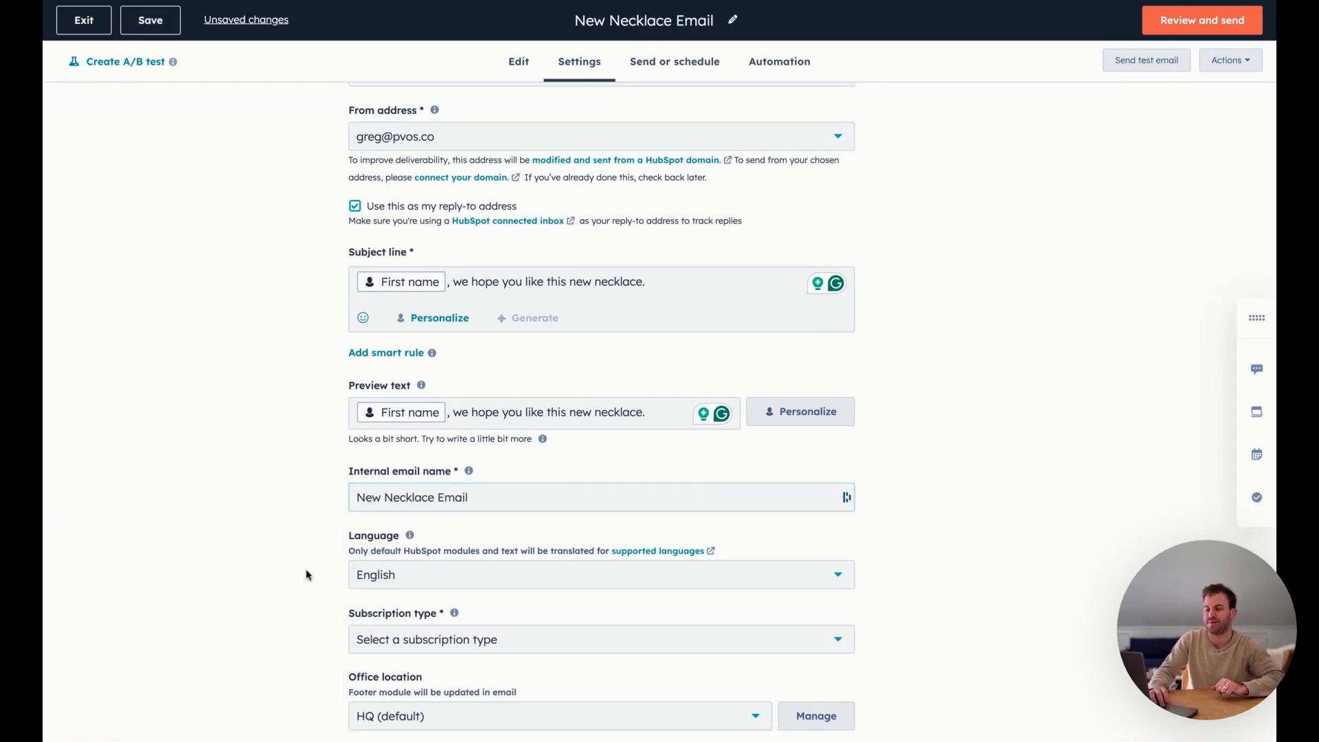
# - Set the subscription type to Marketing Information and look over the completed email settings
pyautogui.scroll(-2, 307, 570)
pyautogui.click(457, 507)
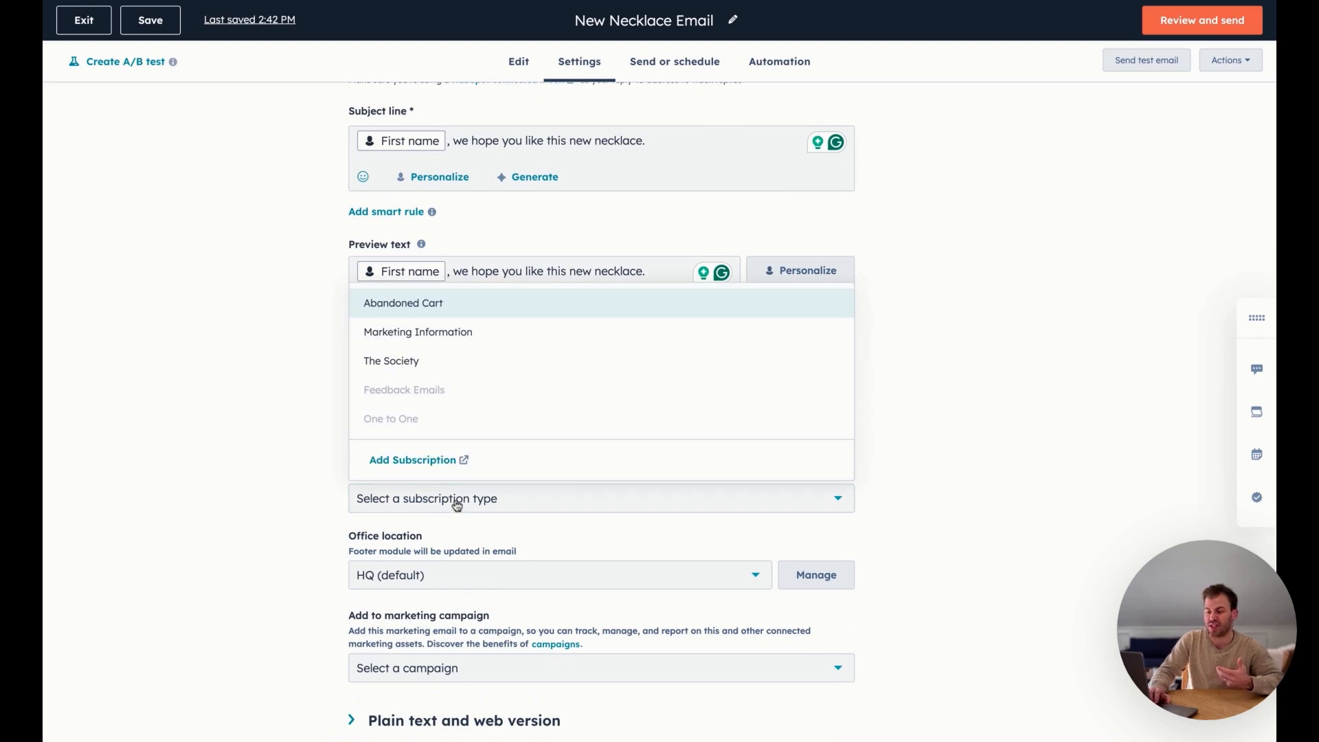
pyautogui.click(426, 336)
pyautogui.scroll(-1, 287, 589)
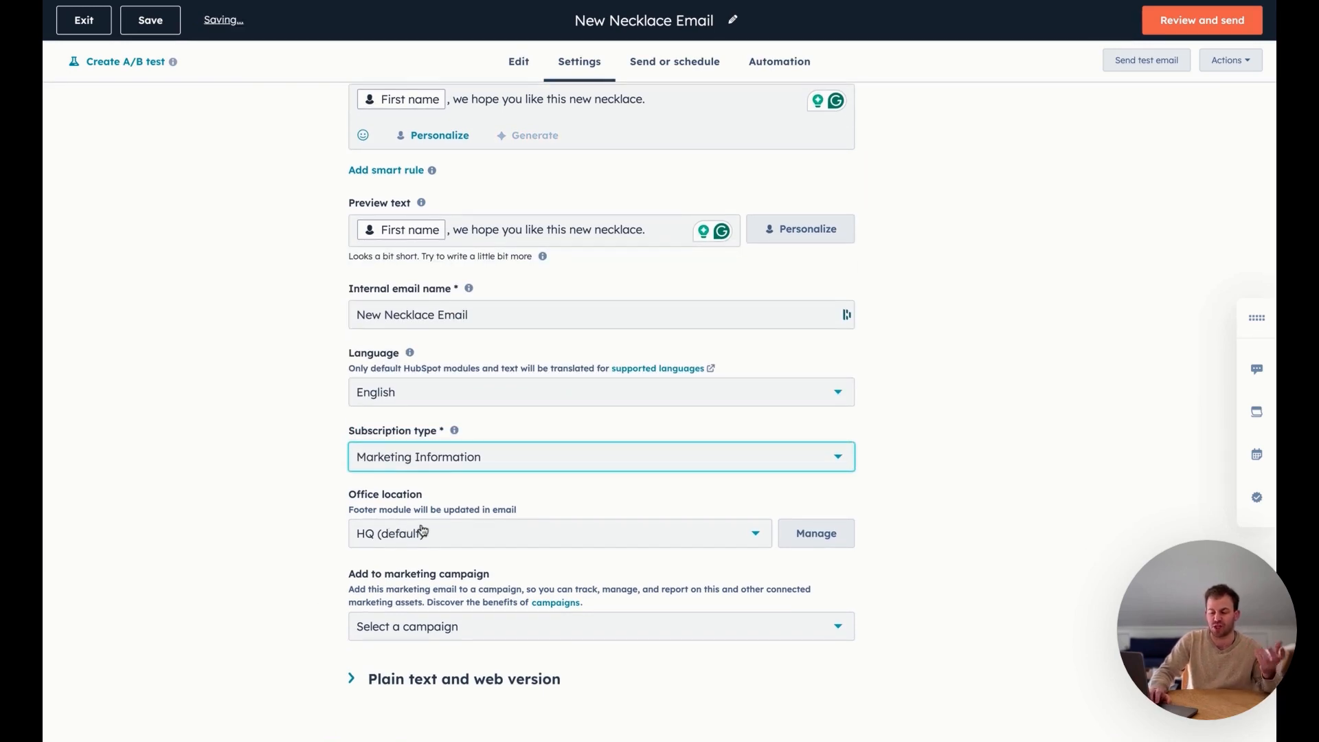
pyautogui.scroll(4, 485, 433)
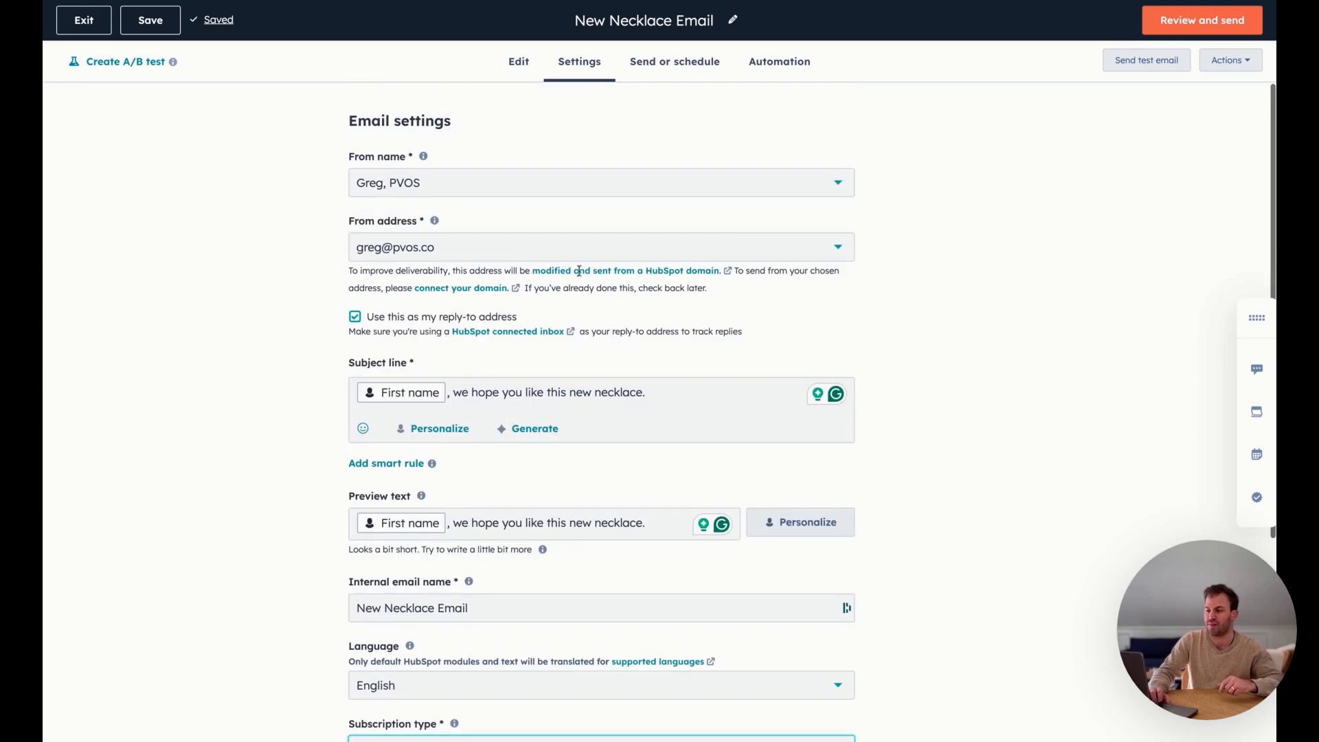
# - Set the email's recipients to the Customers contact list and check the lists available for exclusion
pyautogui.click(666, 65)
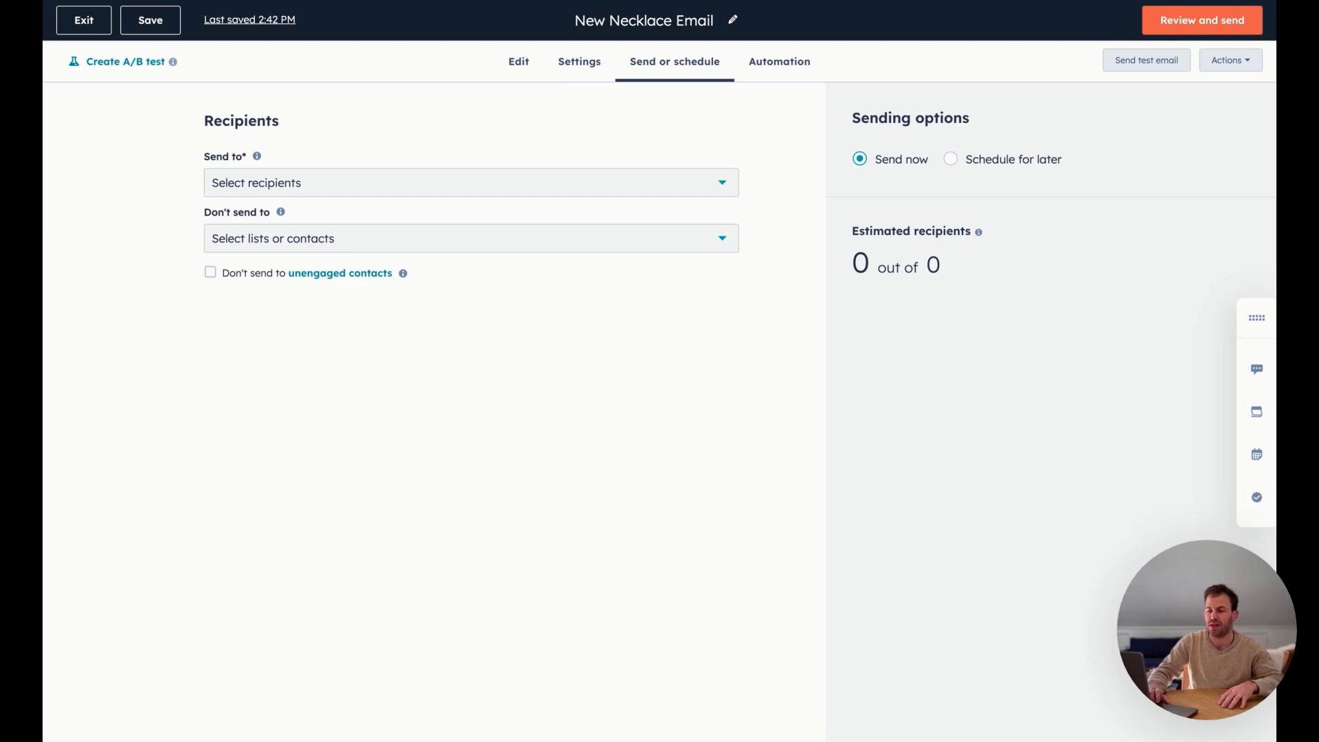
pyautogui.click(422, 180)
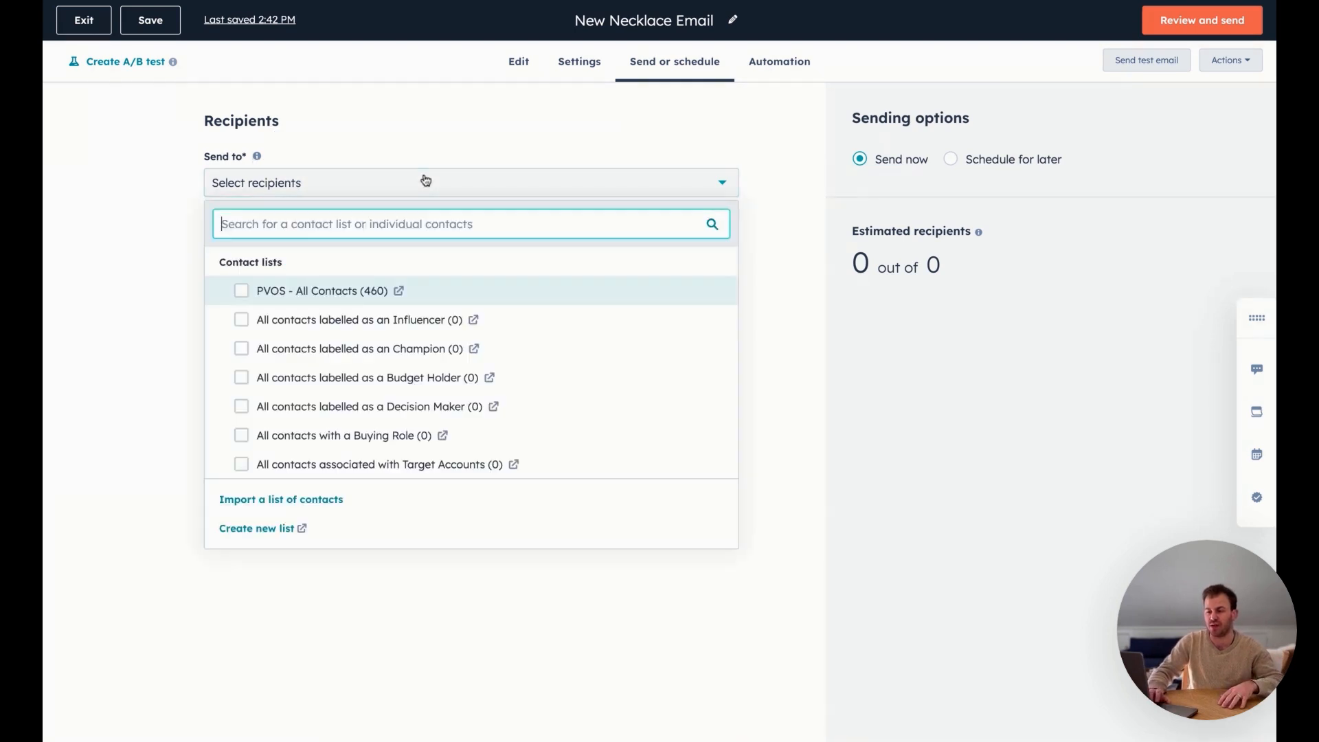
pyautogui.scroll(-10, 570, 718)
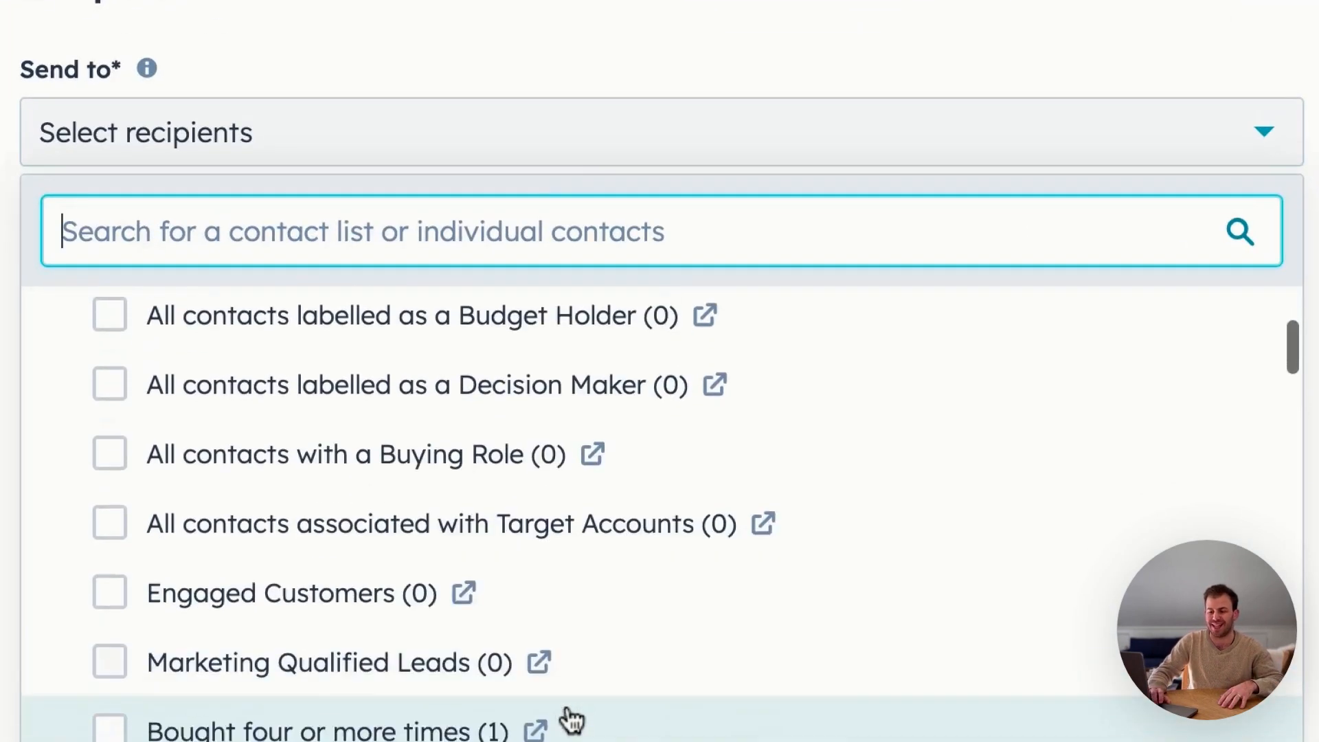
pyautogui.scroll(-1, 515, 671)
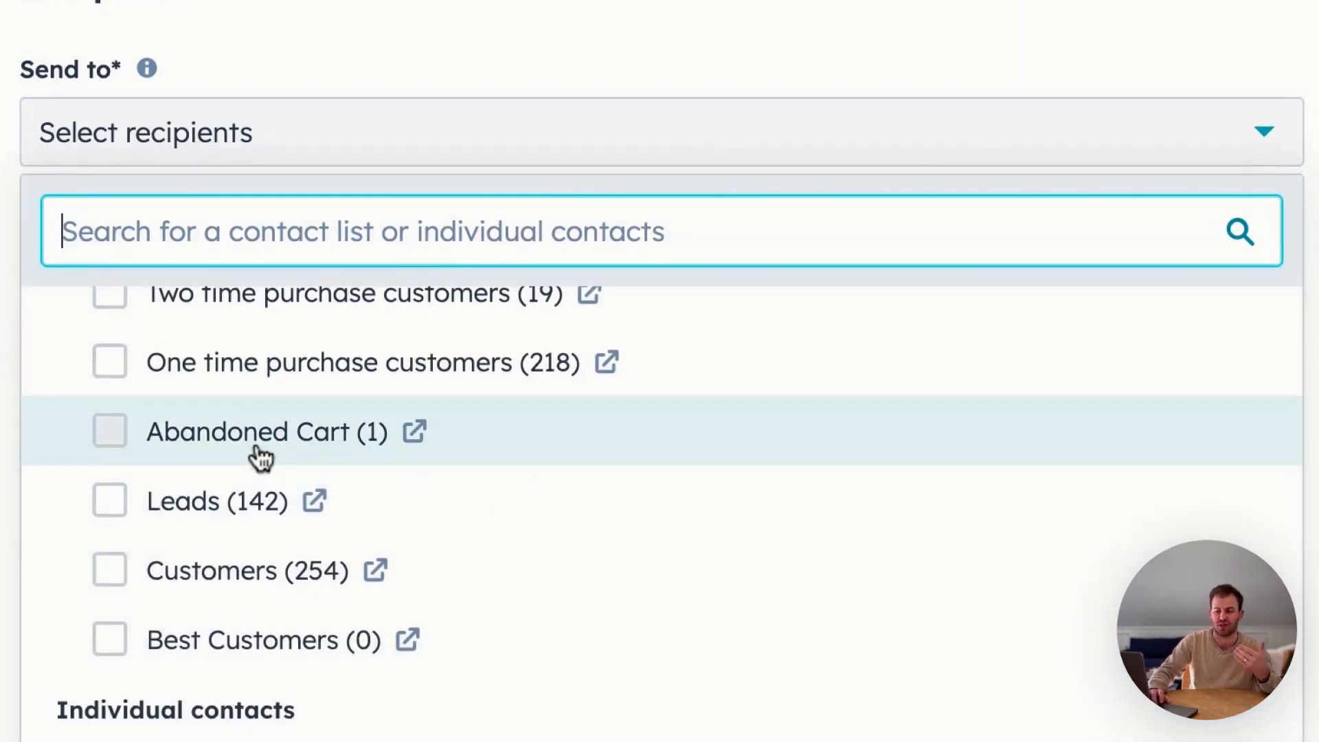
pyautogui.scroll(-1, 271, 590)
pyautogui.scroll(2, 270, 591)
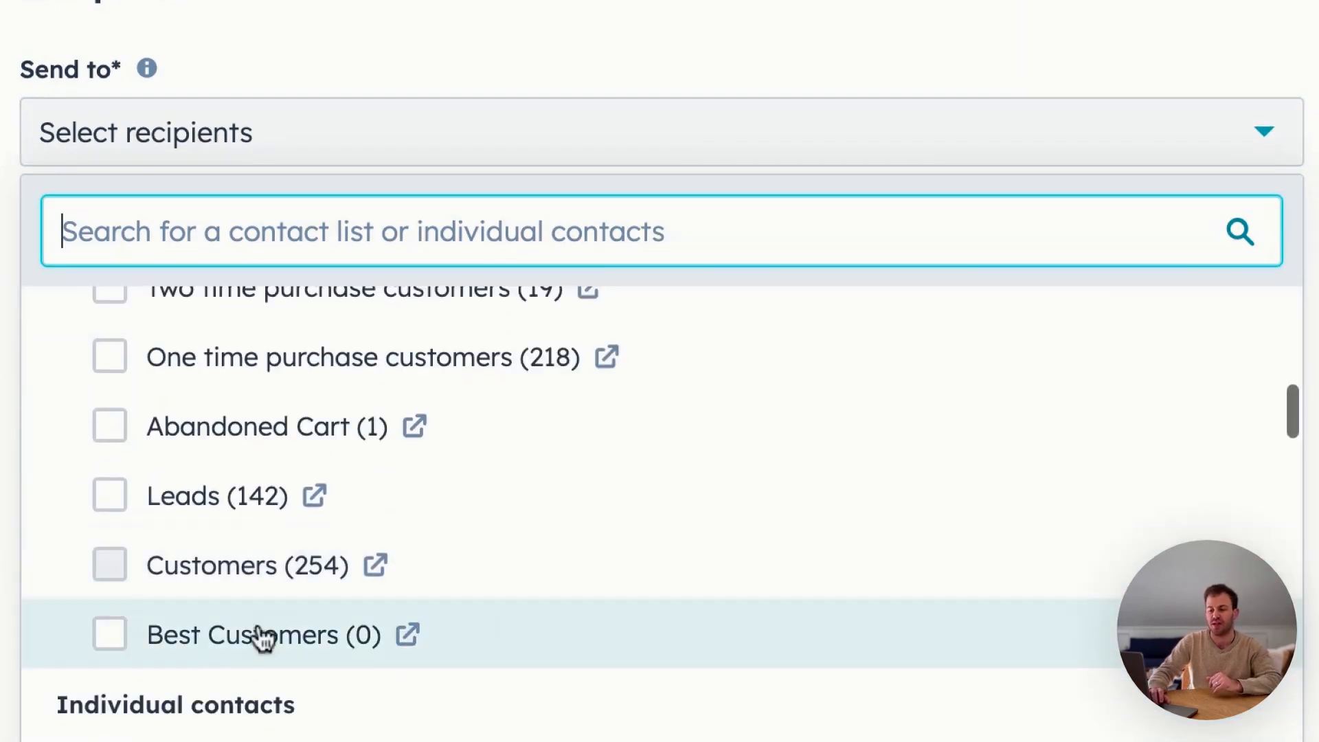
pyautogui.scroll(1, 397, 584)
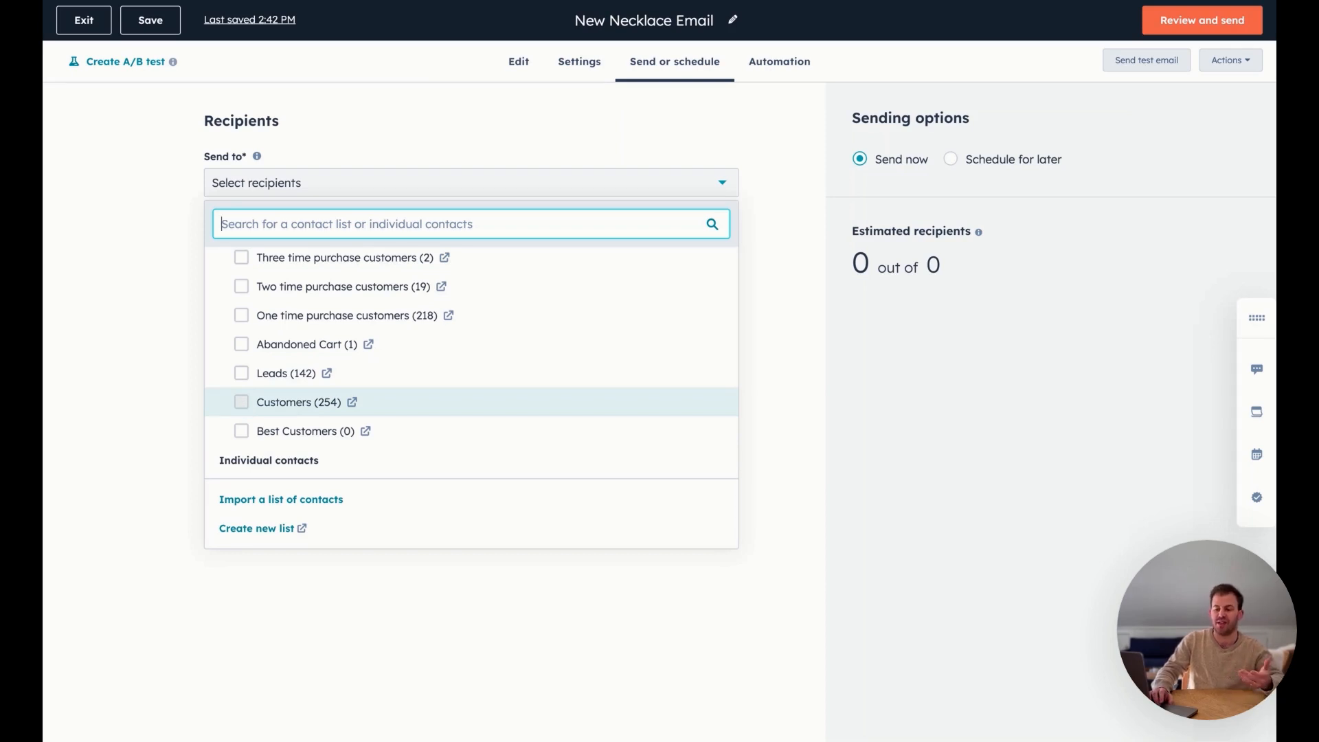
pyautogui.click(289, 401)
pyautogui.click(171, 315)
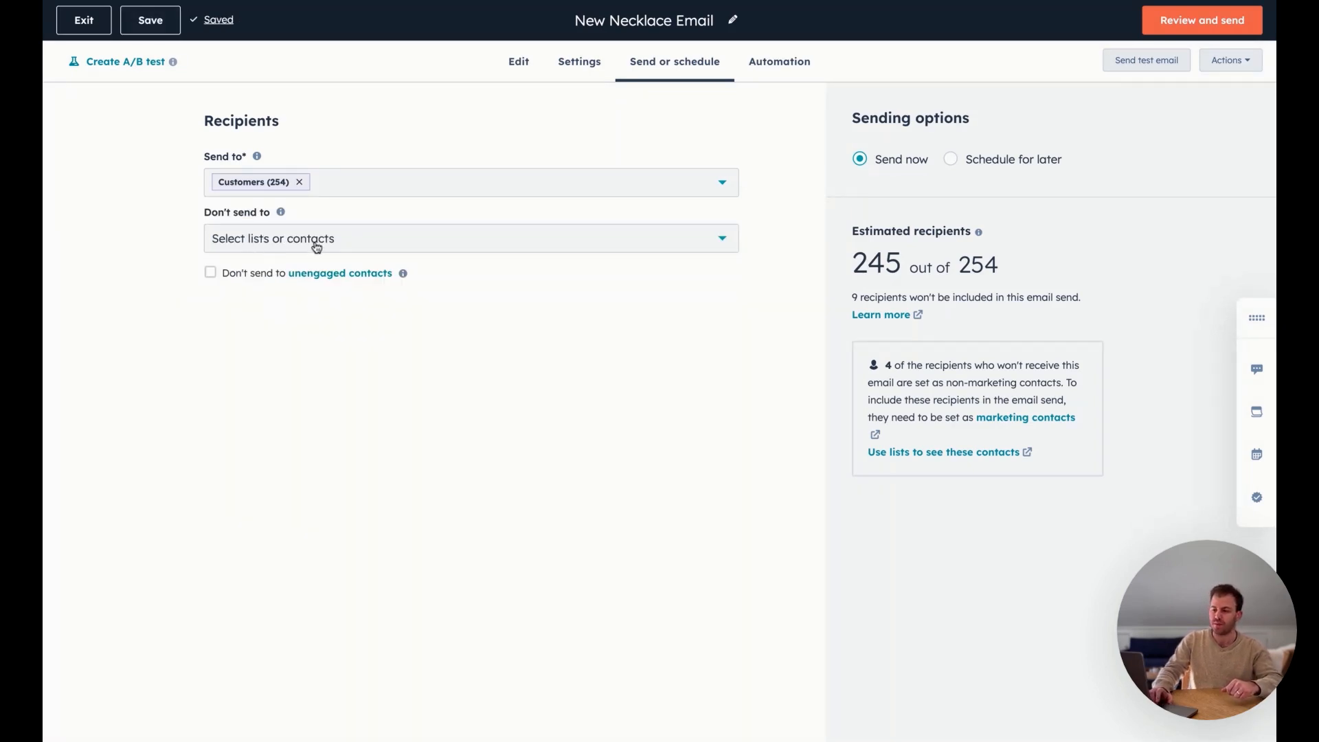
pyautogui.click(316, 246)
pyautogui.click(182, 271)
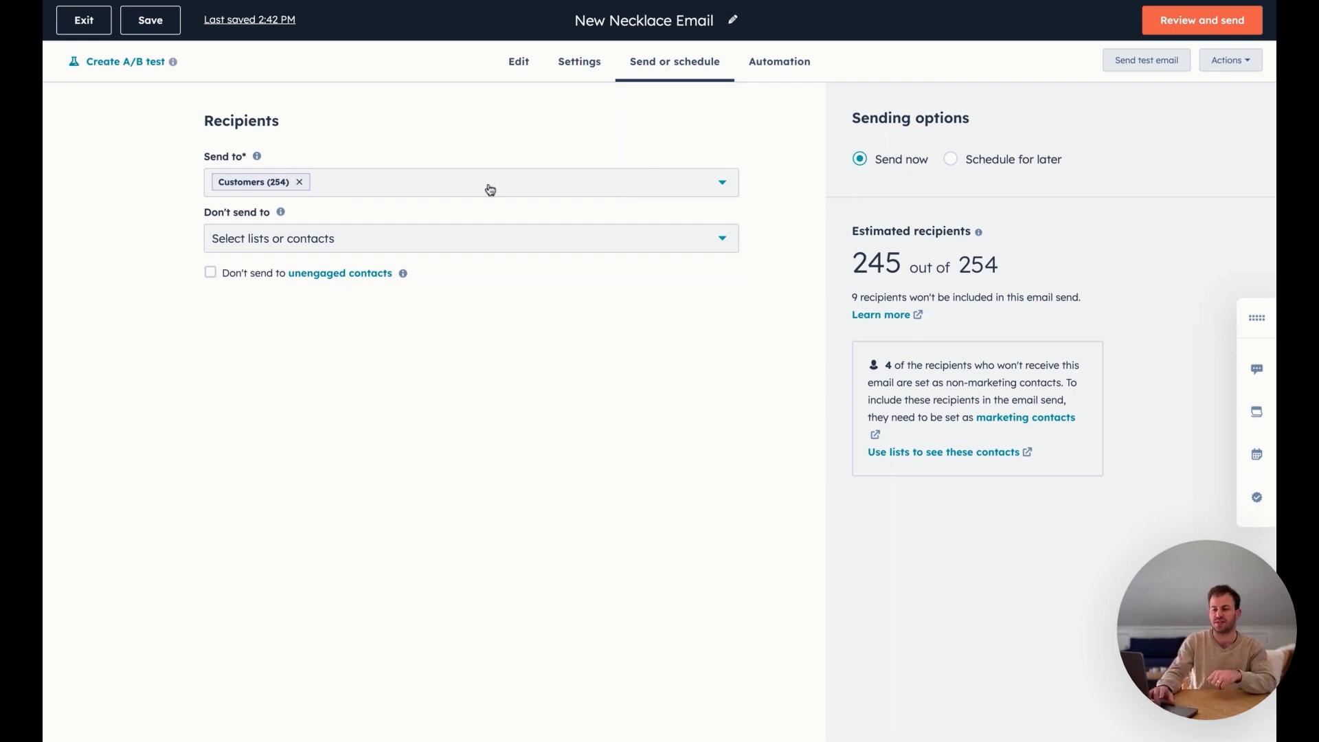
# - Switch the email to scheduled sending and set the send date to 02/27/2024
pyautogui.click(953, 161)
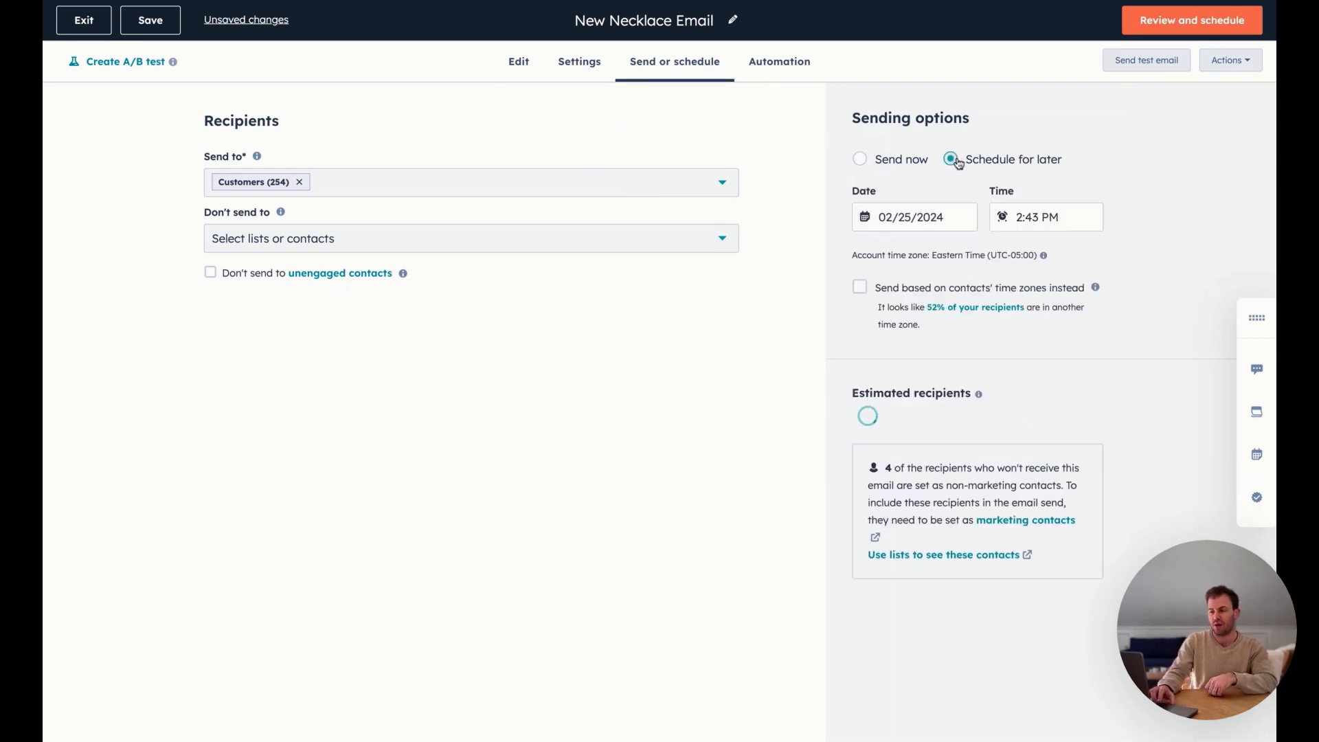
pyautogui.click(923, 215)
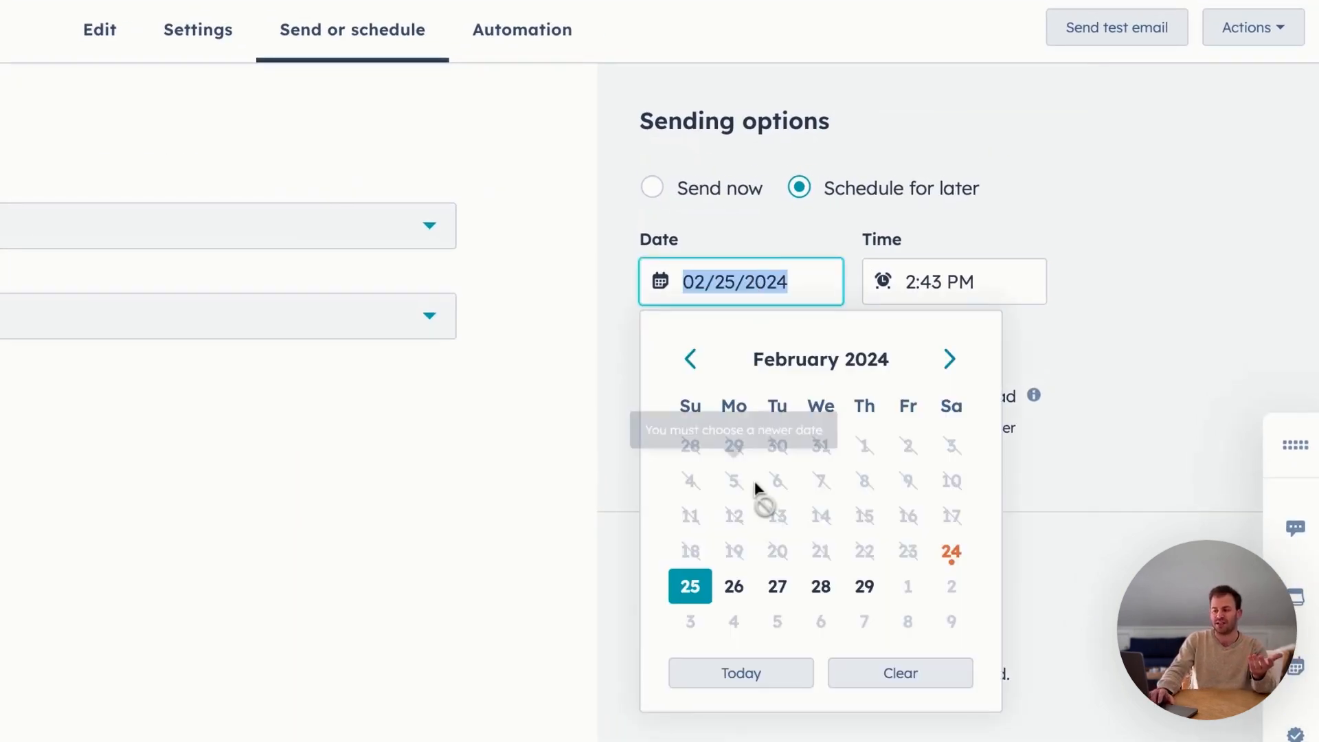
pyautogui.click(780, 591)
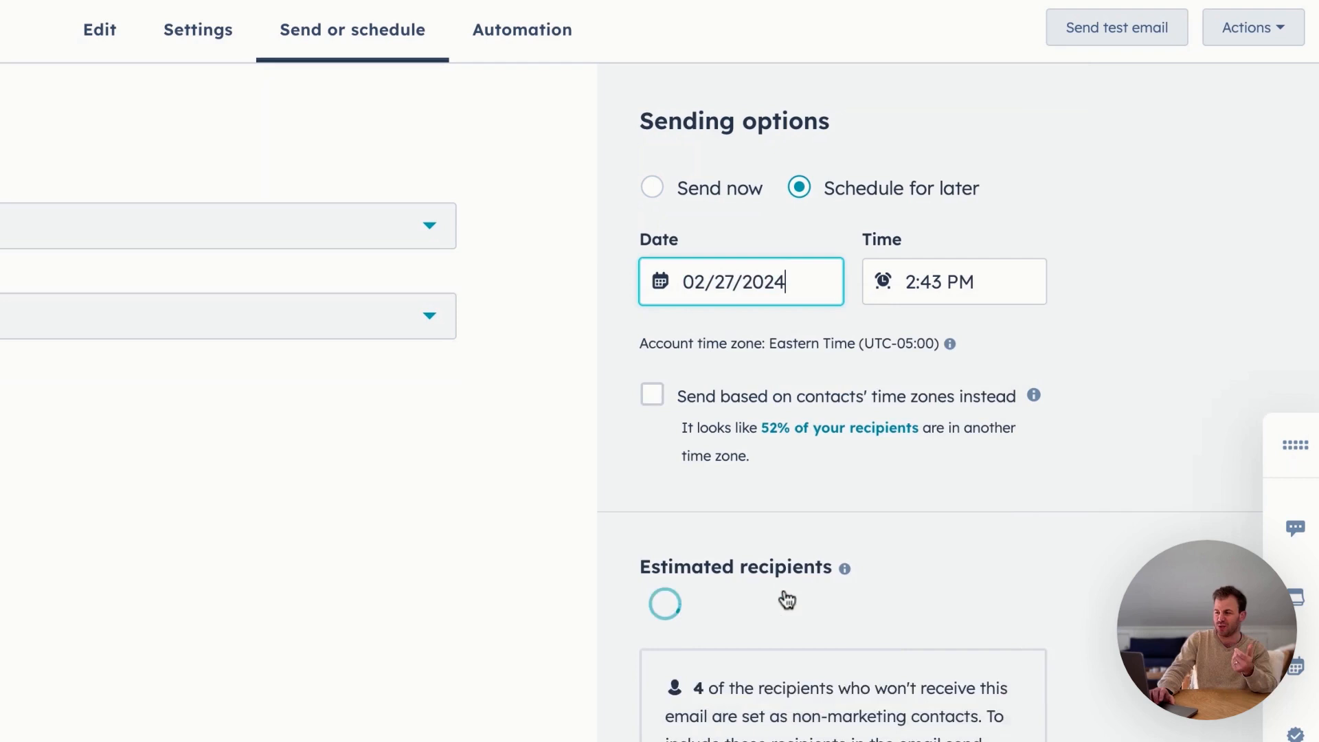
# - Set the send time to 9:00 AM and make the email send based on contacts' time zones
pyautogui.click(933, 288)
pyautogui.scroll(-3, 927, 426)
pyautogui.scroll(-15, 928, 429)
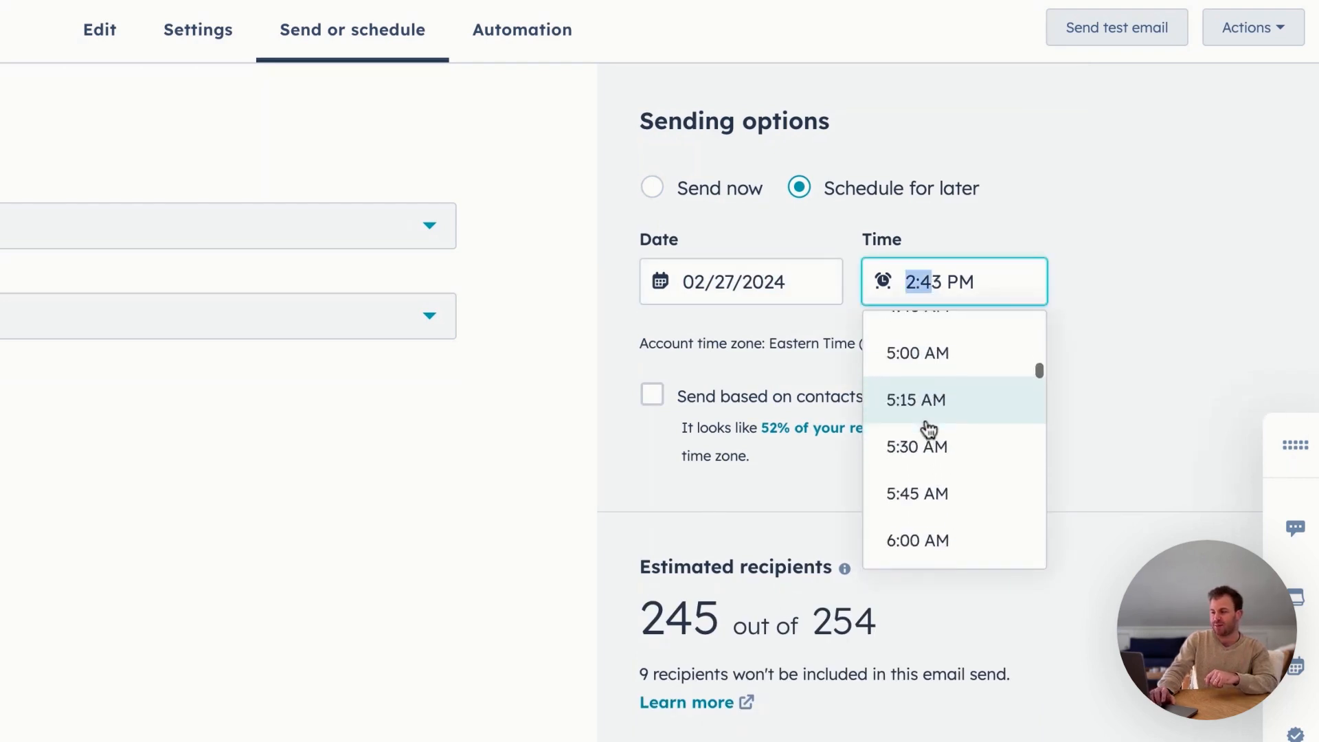
pyautogui.scroll(-3, 928, 446)
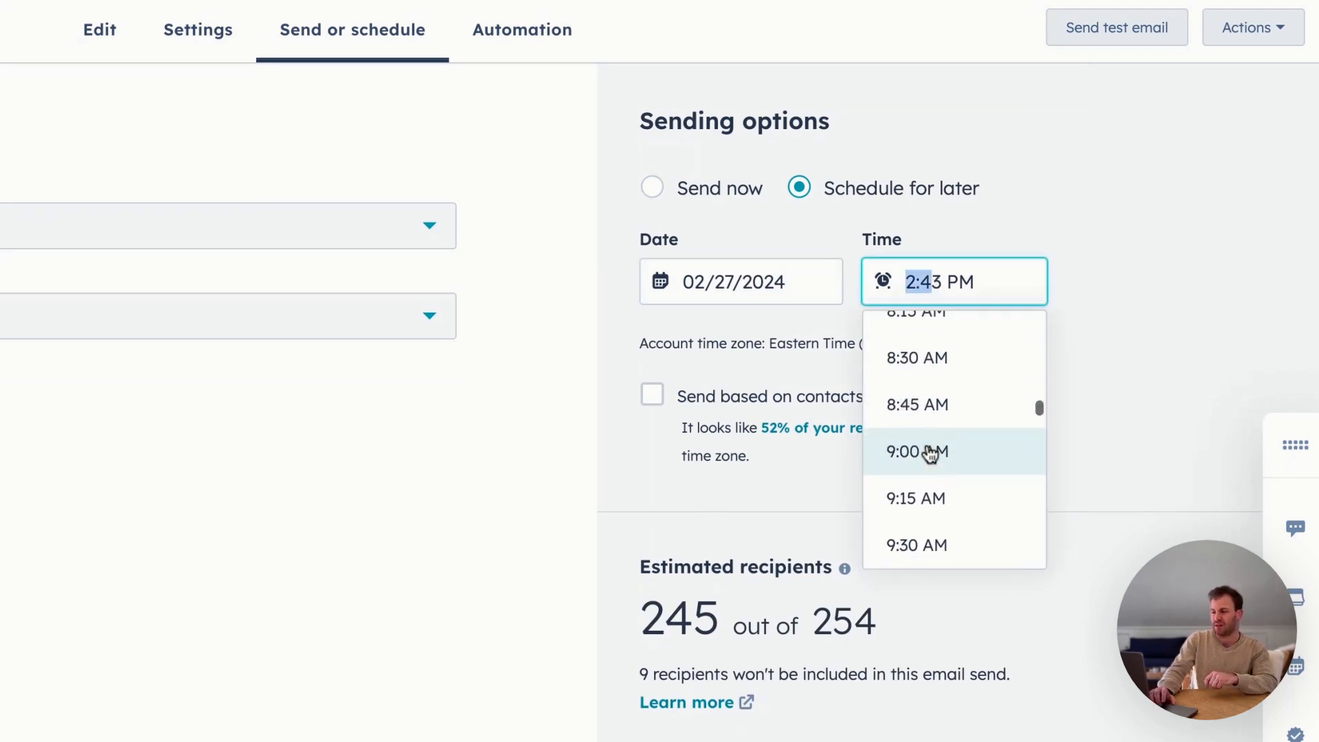
pyautogui.click(941, 457)
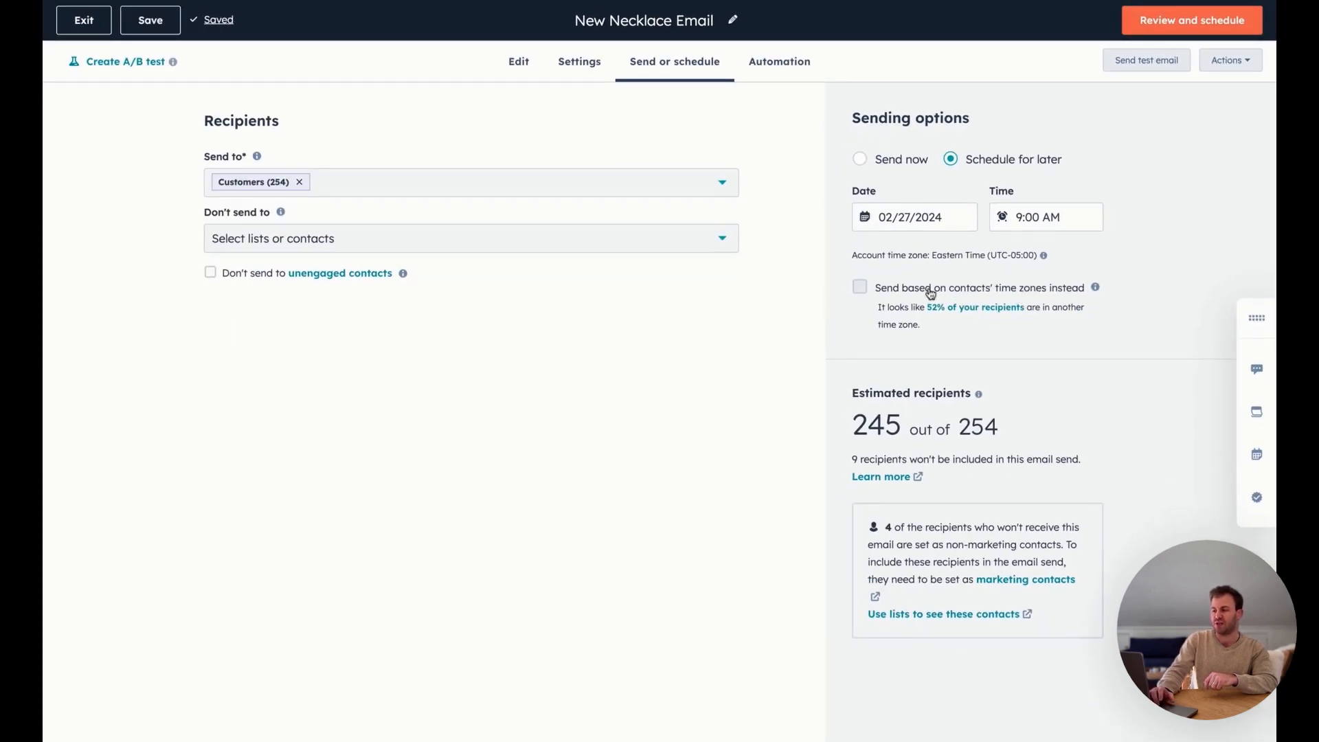
pyautogui.click(862, 289)
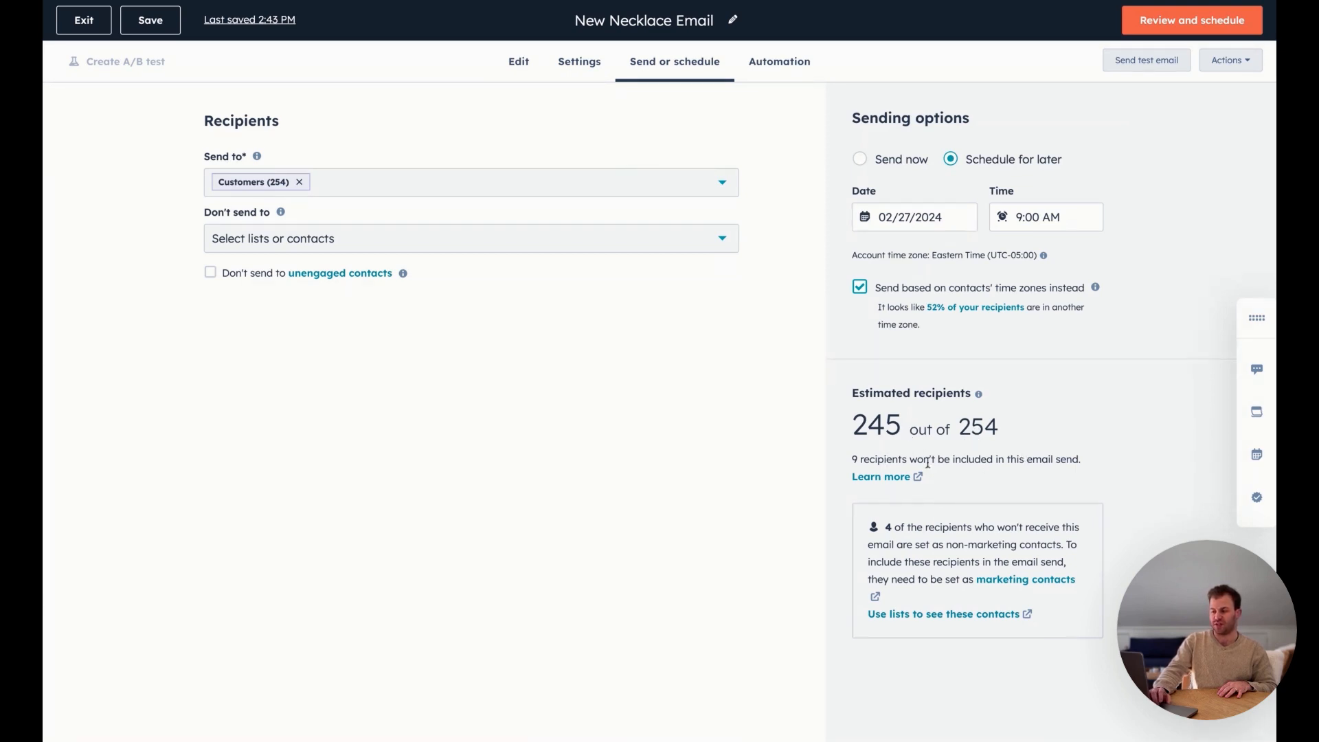
# - View the email's automation options, and examine the warnings, sender details, recipients and send time in the review-and-schedule summary
pyautogui.click(781, 68)
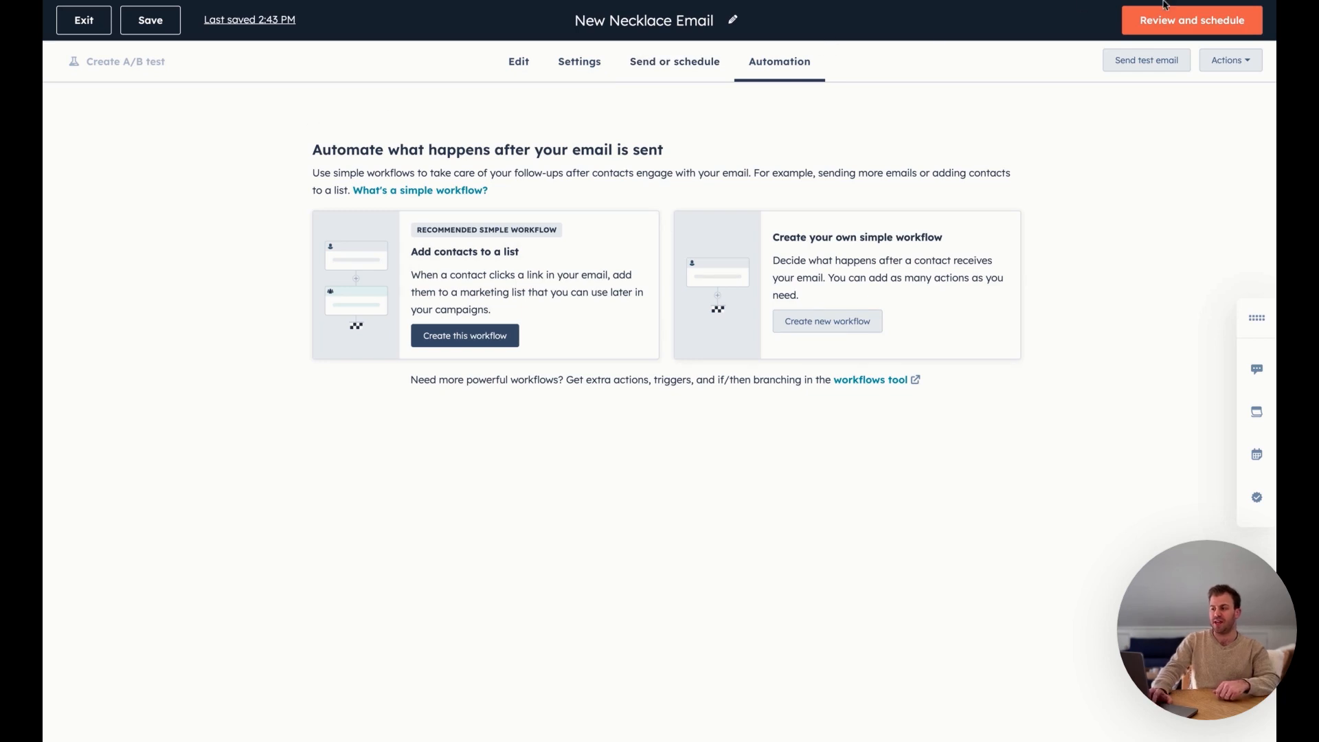
pyautogui.click(1168, 32)
pyautogui.scroll(-2, 1082, 248)
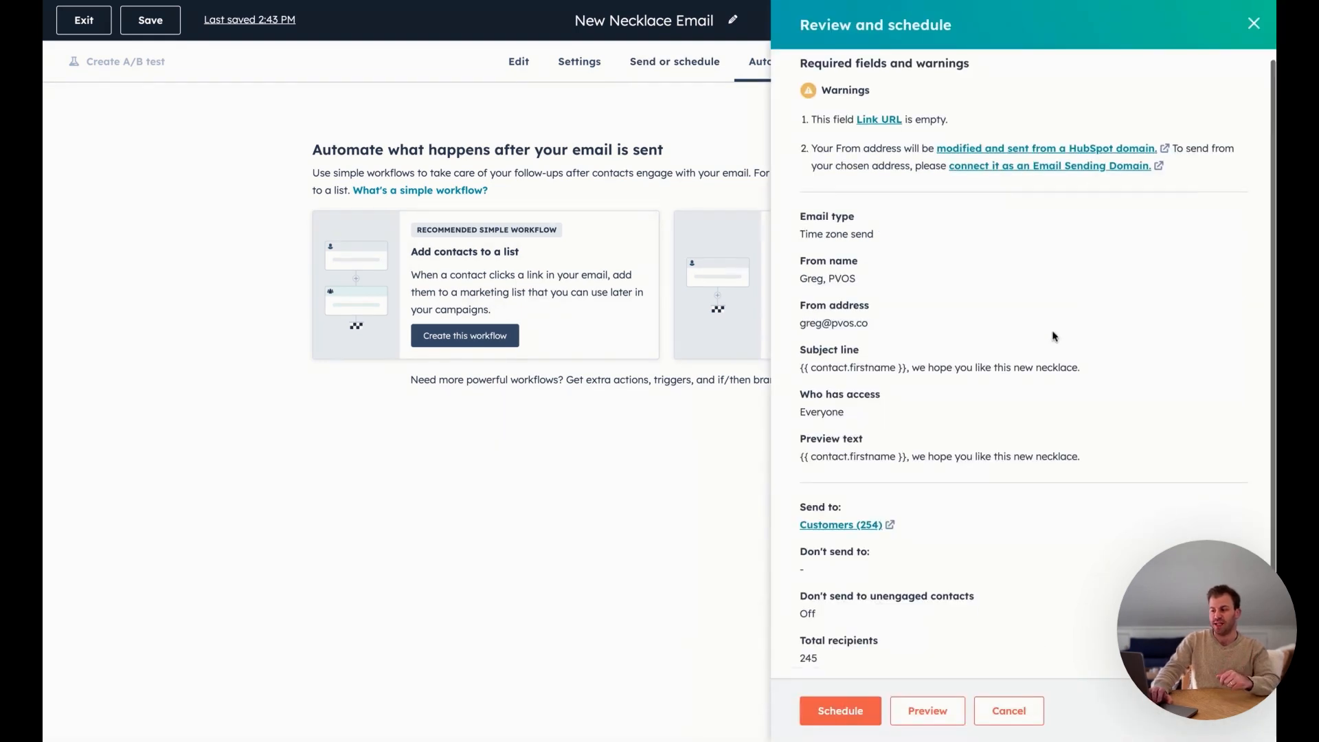
pyautogui.scroll(2, 1054, 336)
pyautogui.scroll(-2, 1021, 419)
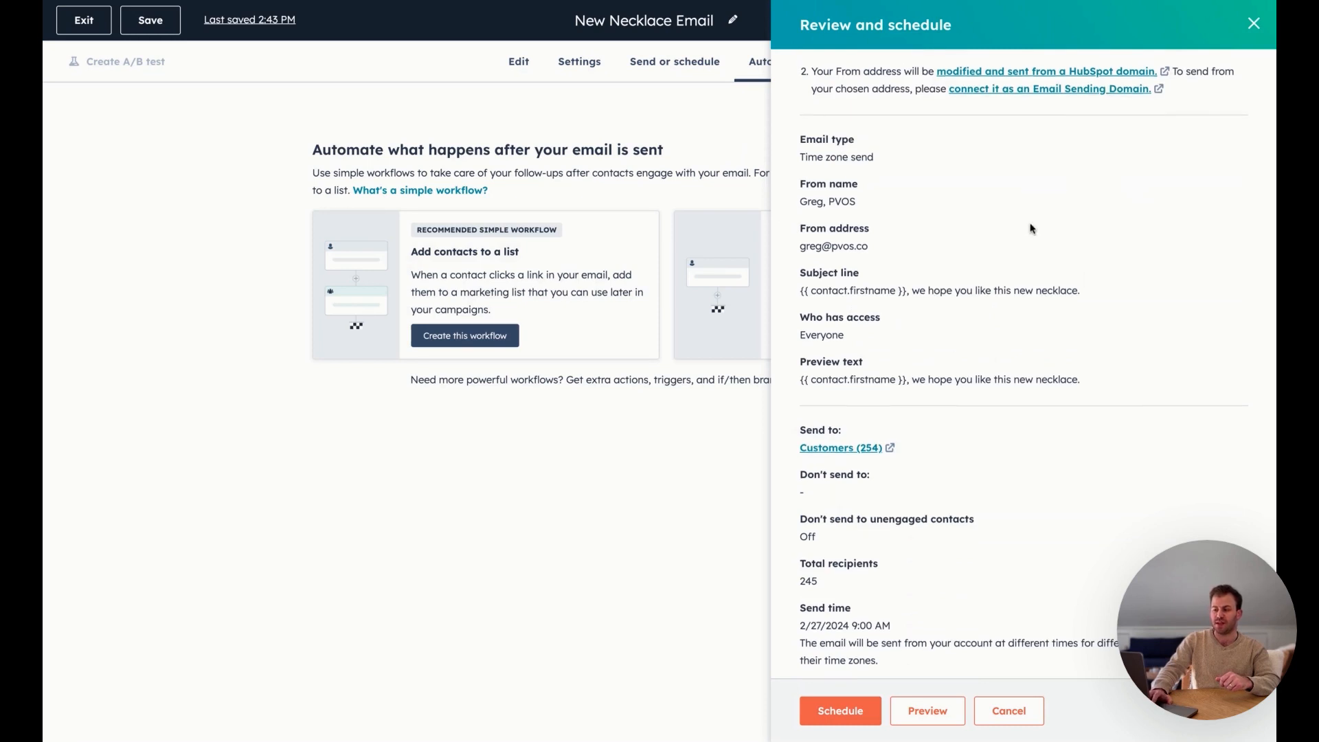
pyautogui.scroll(2, 1033, 227)
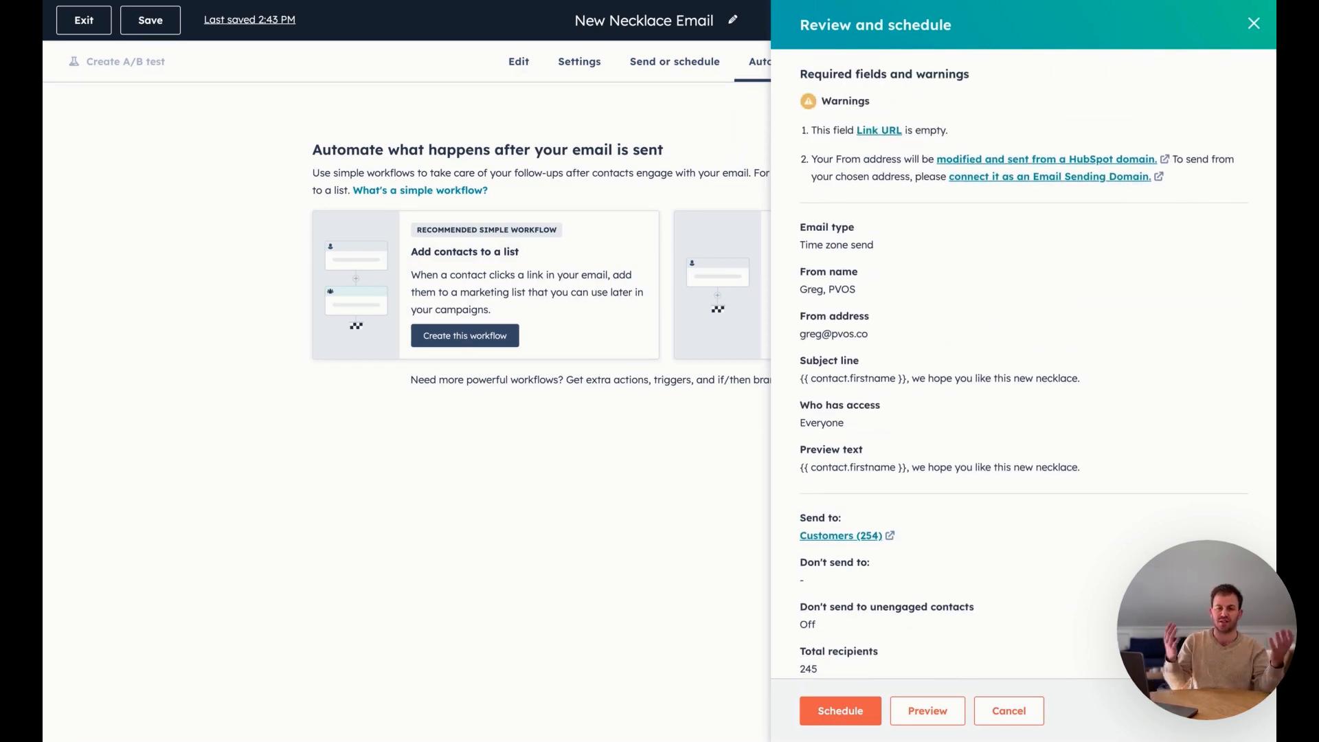